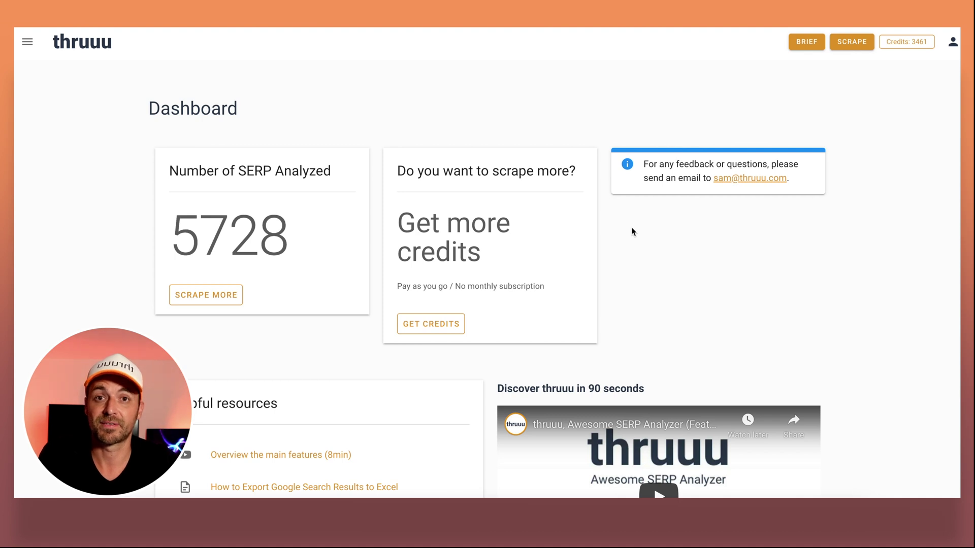
Start a new content brief with the main topic 'what is a backlink'.
left_click(806, 43)
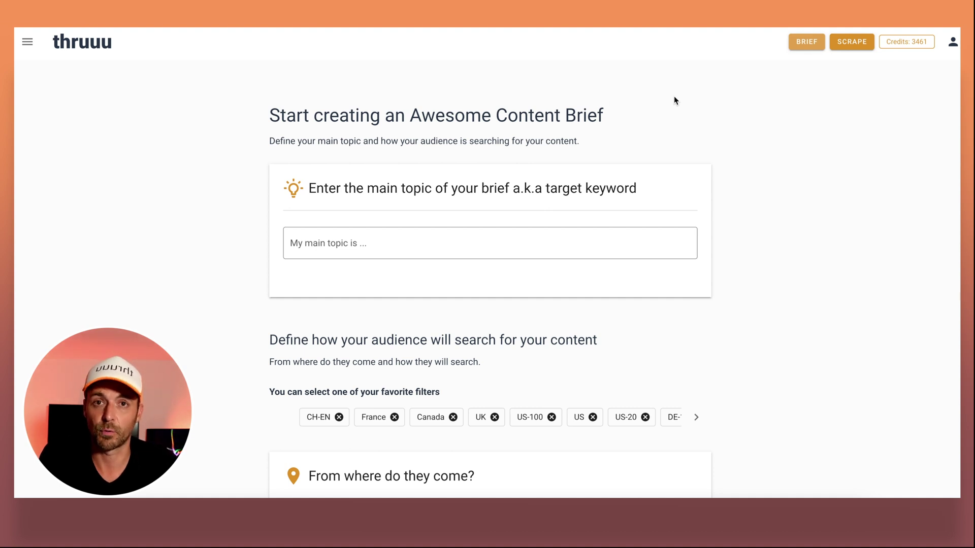
scroll(675, 100, "down", 2)
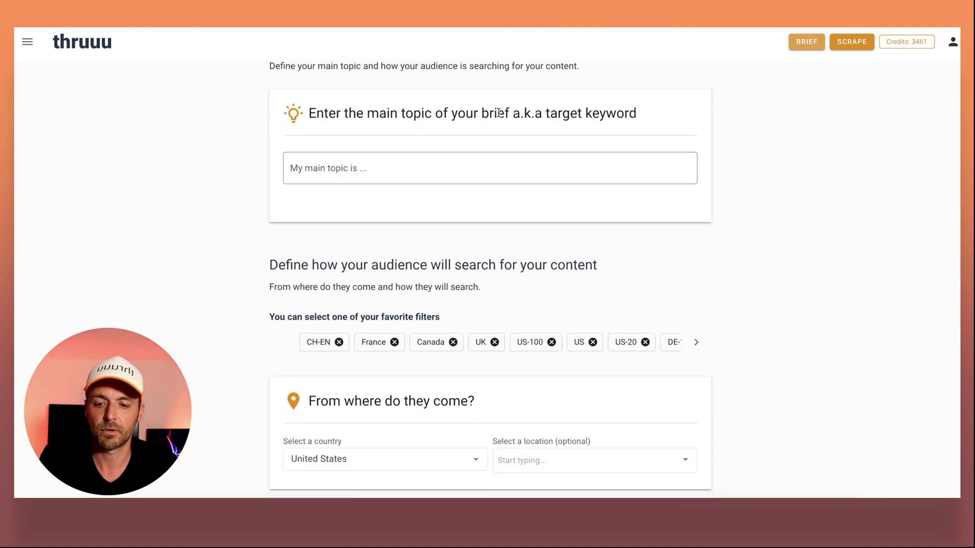
left_click(347, 177)
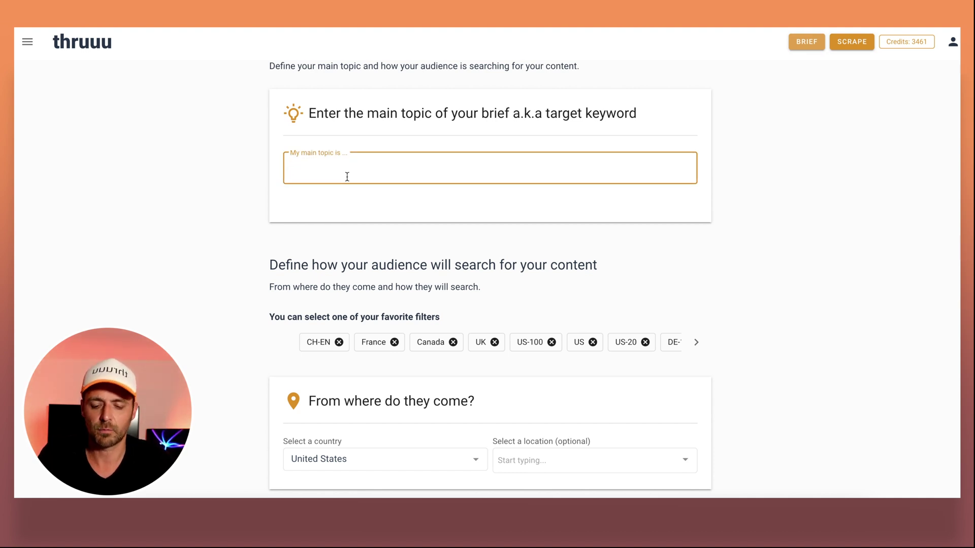
type("h")
type("what ")
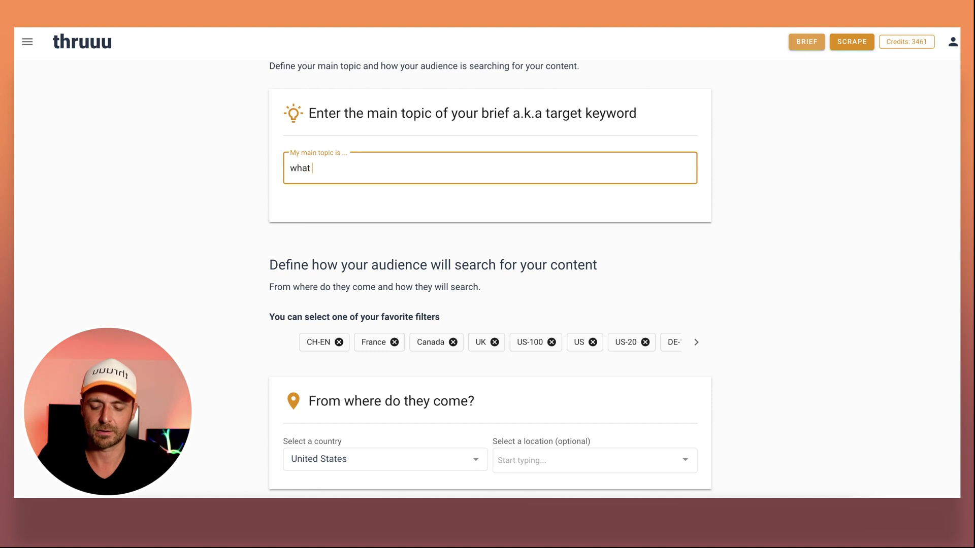
type("is a content")
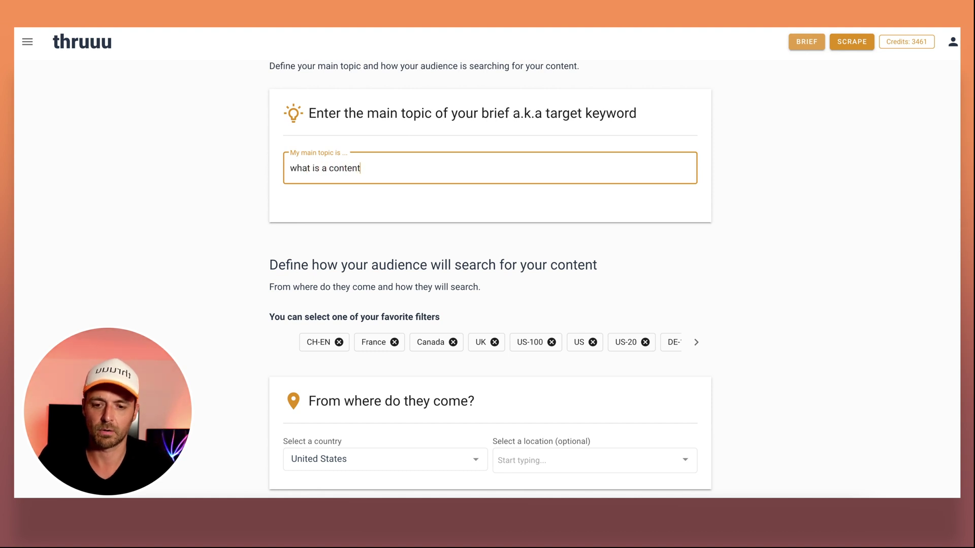
key("BackSpace")
key("BackSpace")
key("BackSpace")
key("BackSpace")
key("BackSpace")
type("backlink")
Keep United States as the country and google.com as the search engine.
scroll(430, 175, "down", 1)
scroll(430, 175, "down", 3)
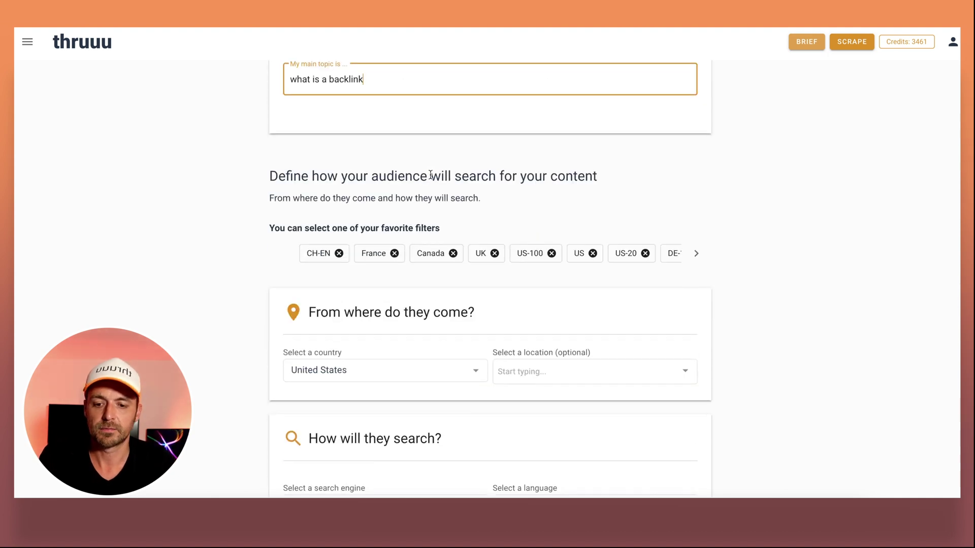
scroll(510, 157, "down", 1)
scroll(509, 157, "down", 1)
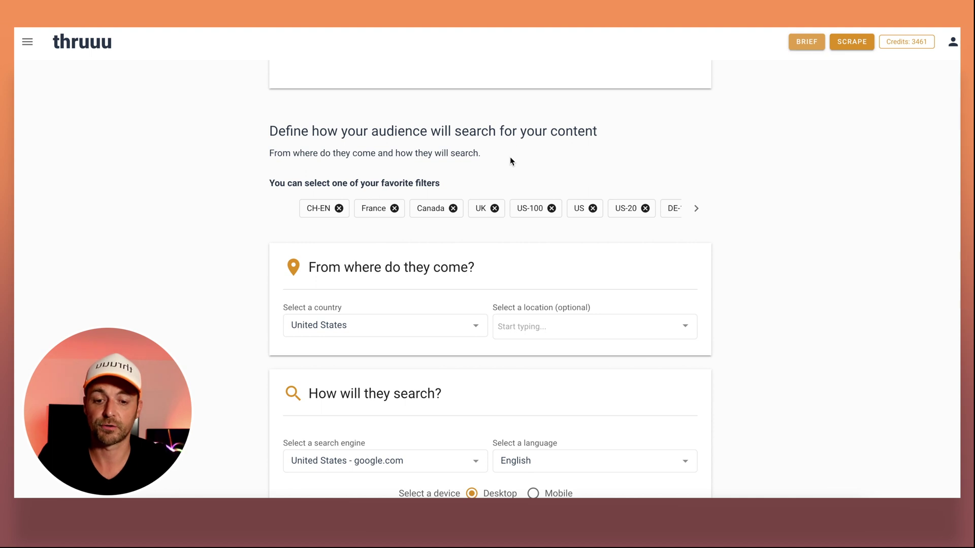
scroll(510, 158, "down", 3)
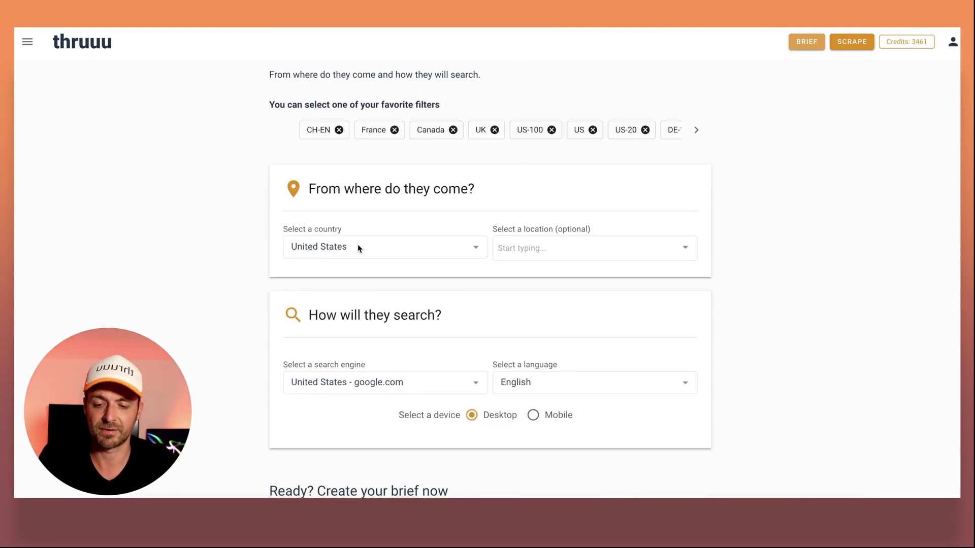
left_click(358, 245)
left_click(355, 207)
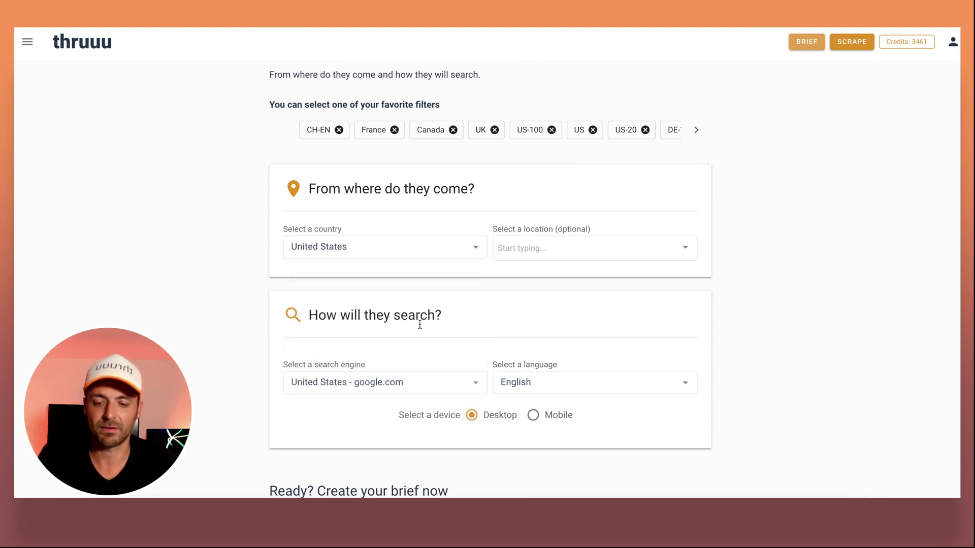
scroll(419, 325, "down", 1)
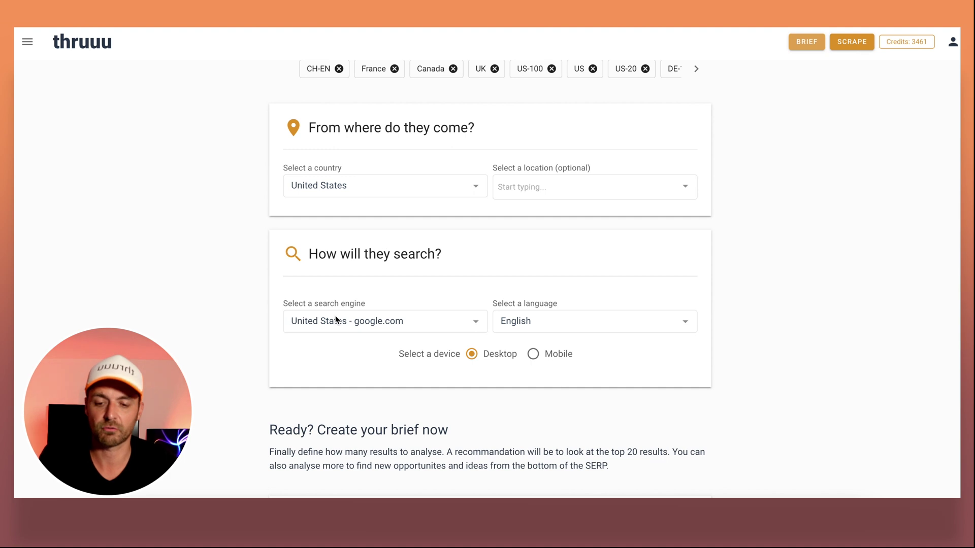
left_click(423, 324)
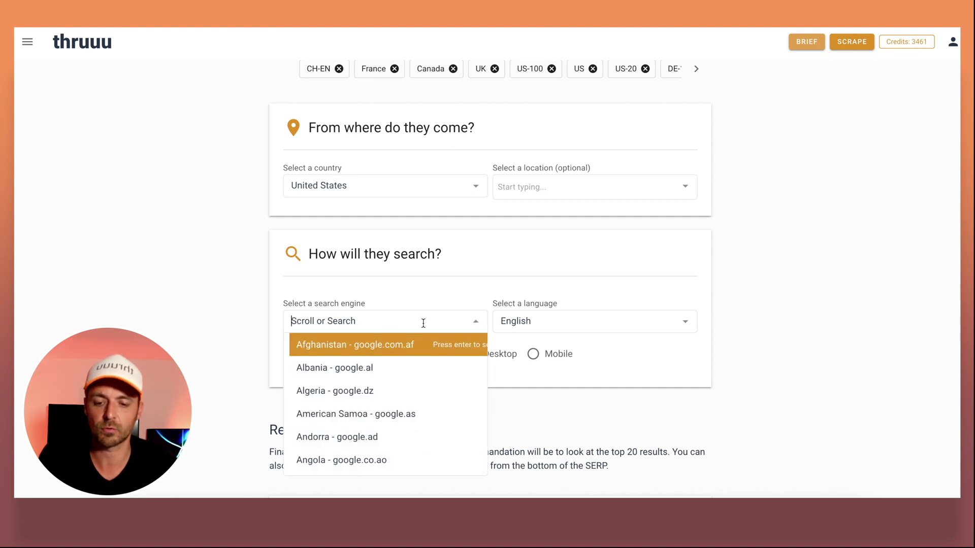
left_click(422, 300)
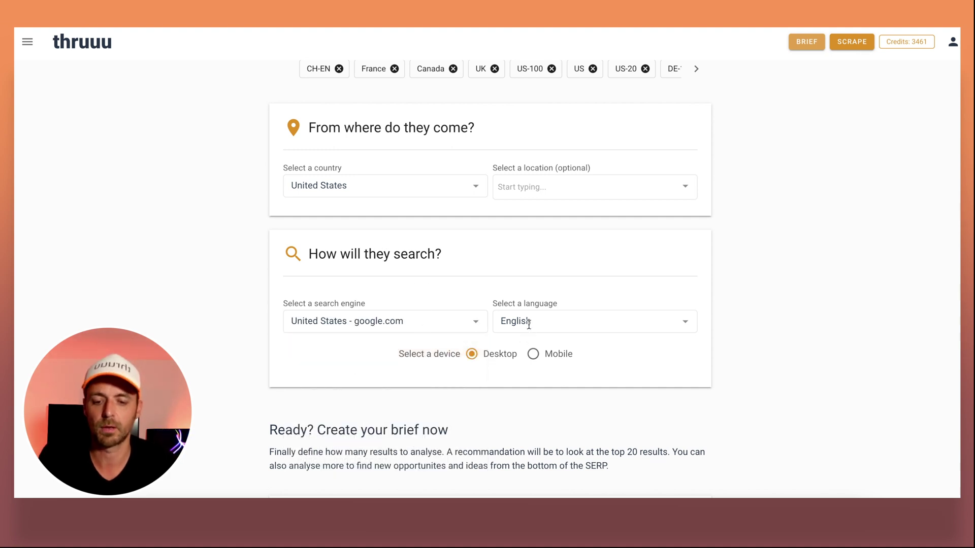
scroll(433, 281, "down", 1)
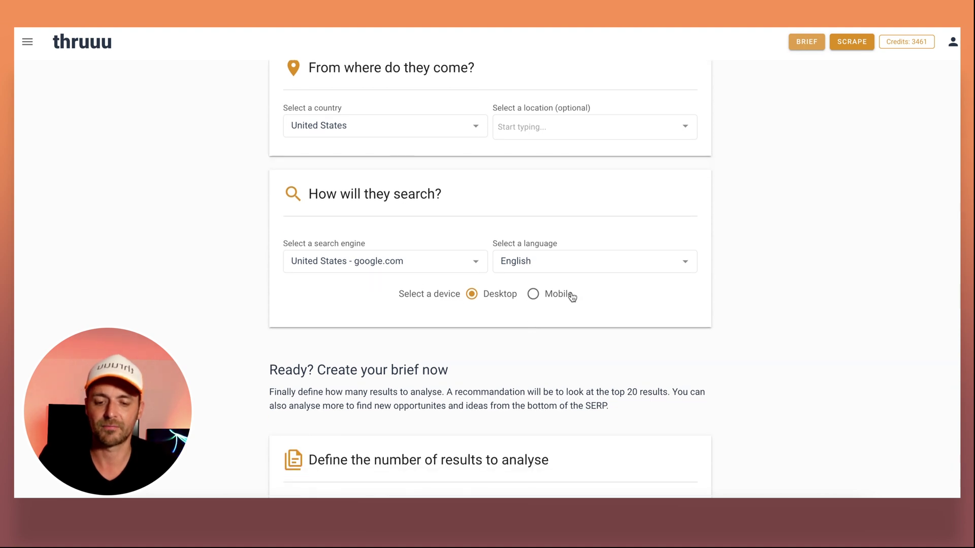
scroll(395, 293, "down", 2)
Set results to scrape to 30 and generate the 'what is a backlink' brief.
scroll(395, 293, "down", 2)
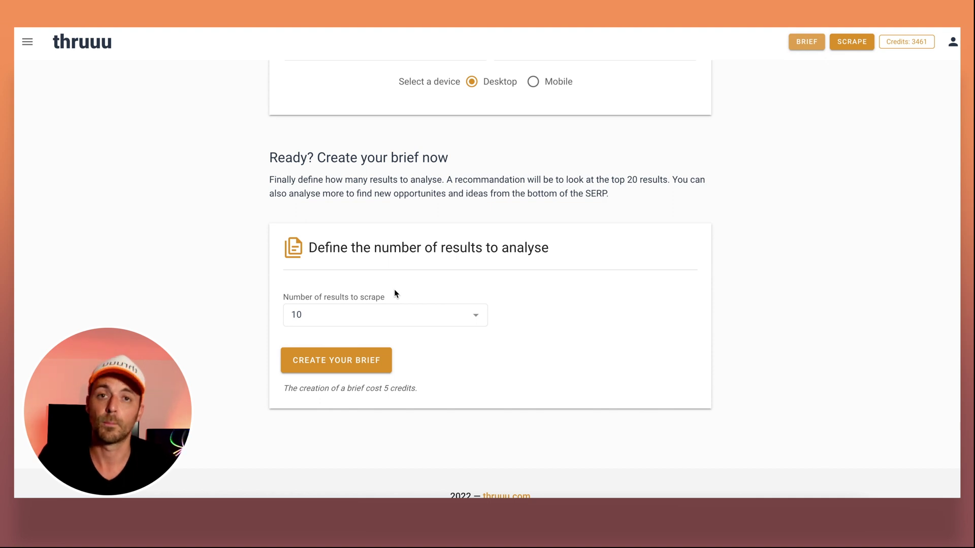
left_click(343, 318)
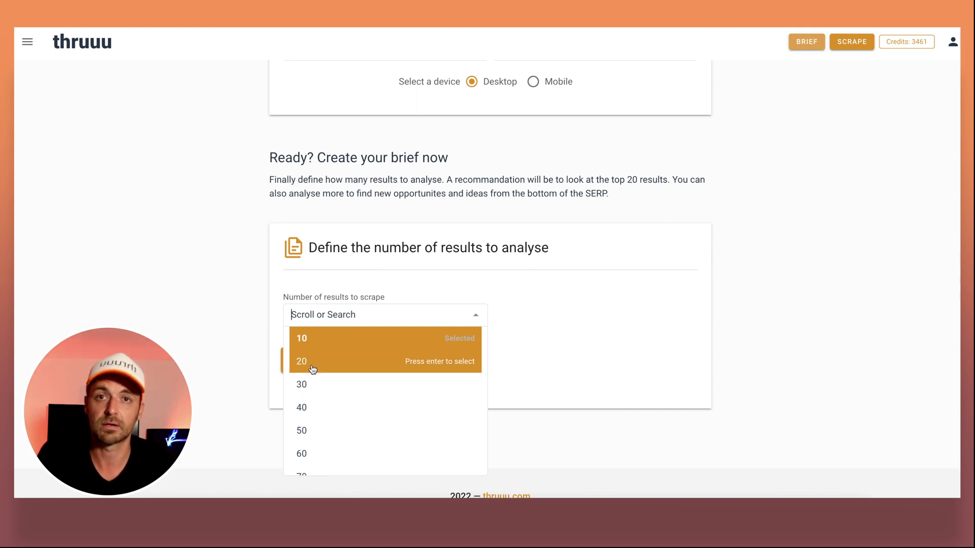
left_click(312, 368)
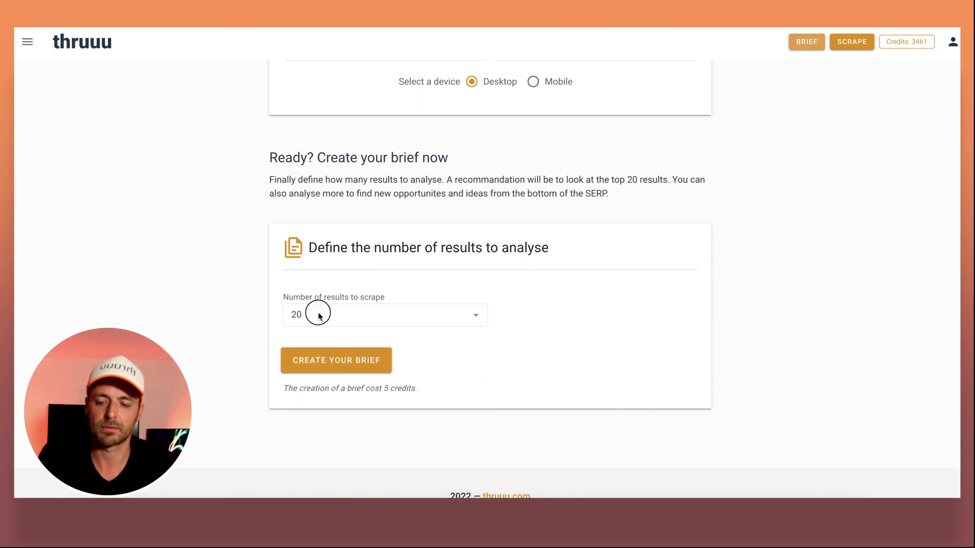
left_click(318, 311)
left_click(309, 384)
left_click(348, 362)
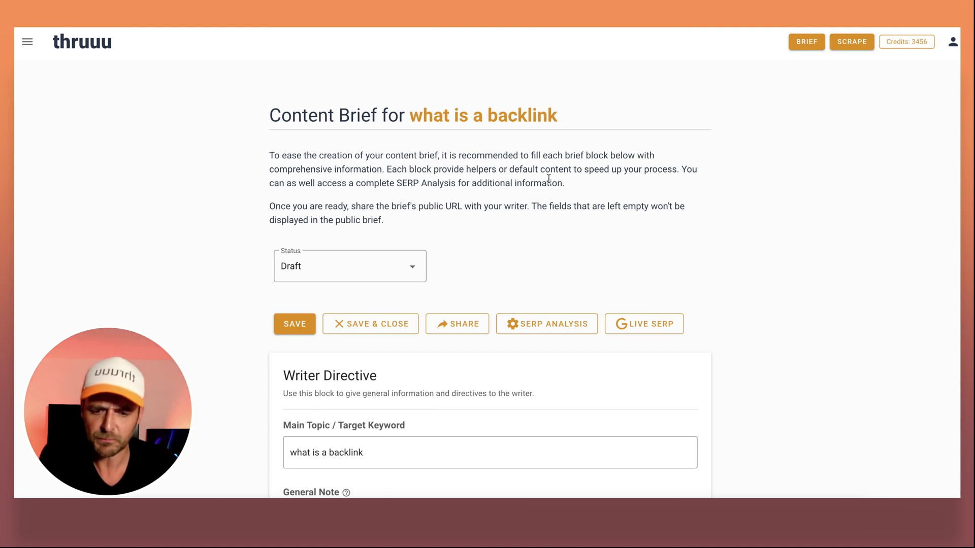
Review the generated brief and change its status from Draft to In Progress.
scroll(548, 179, "down", 20)
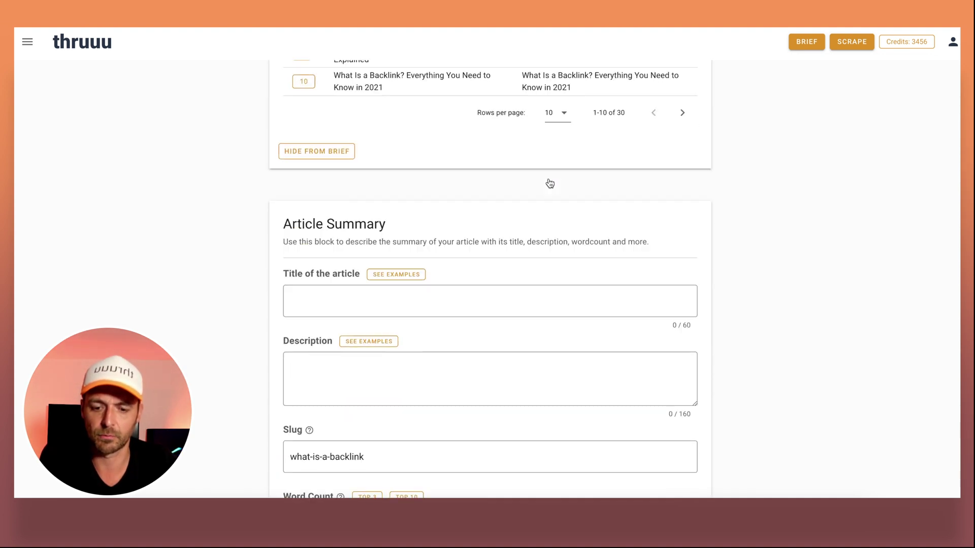
scroll(550, 184, "down", 15)
scroll(548, 179, "up", 20)
scroll(549, 178, "up", 20)
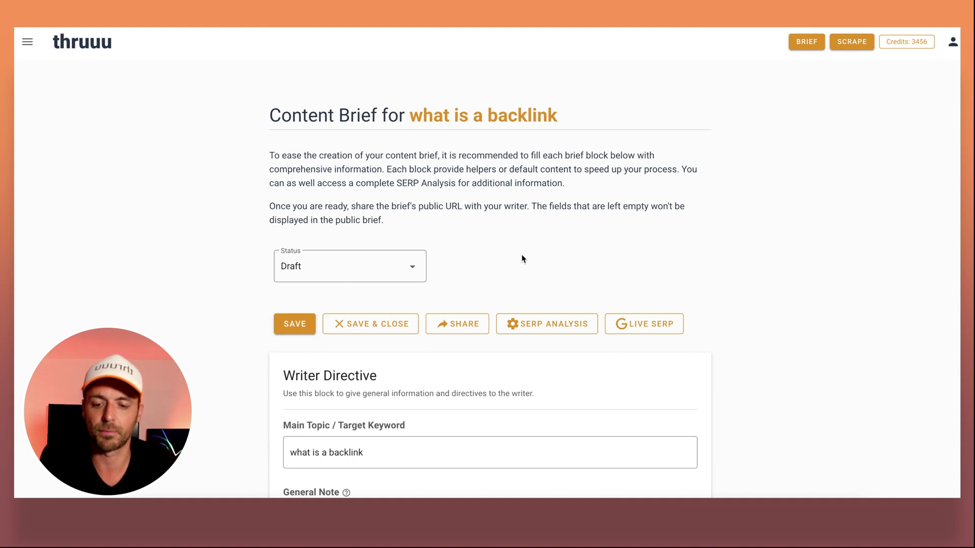
left_click(389, 274)
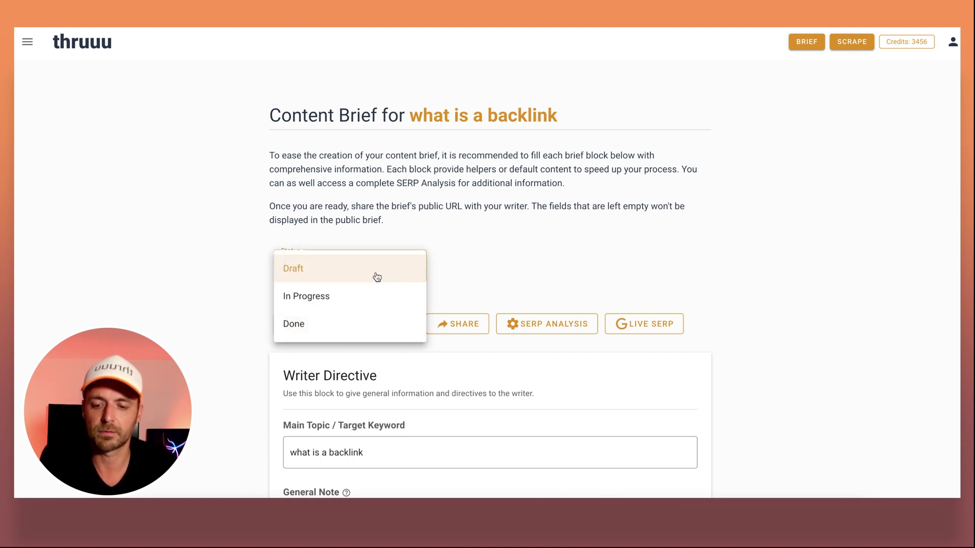
left_click(308, 297)
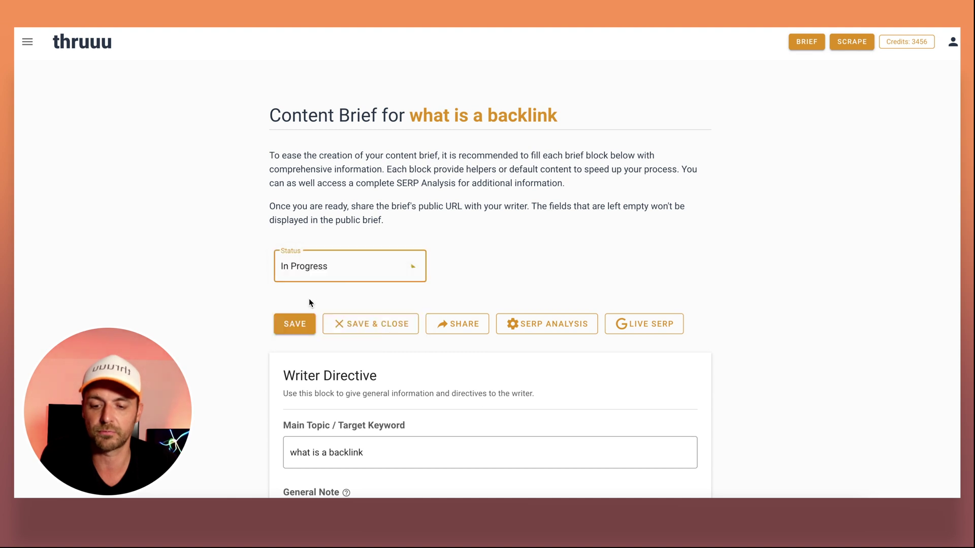
left_click(526, 217)
scroll(321, 287, "down", 1)
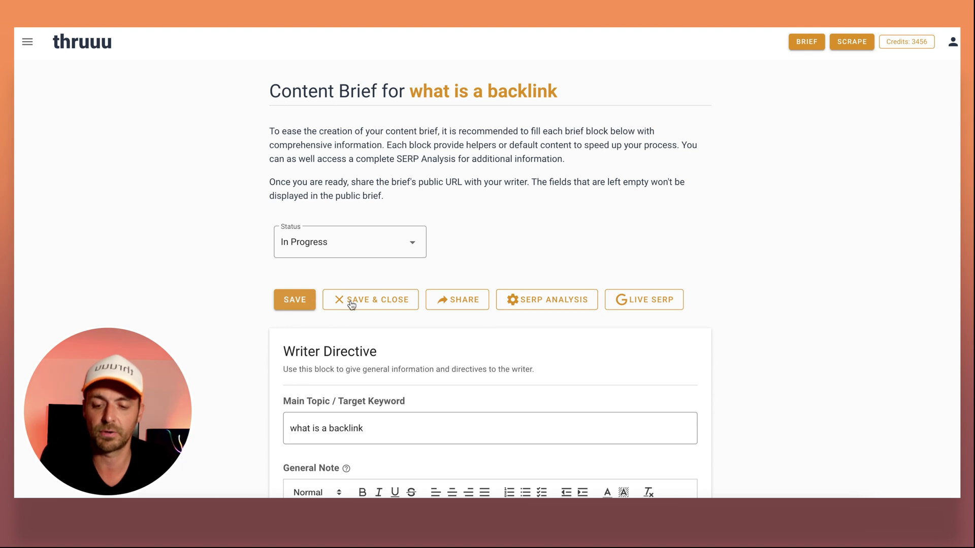
Save and close the brief, then reopen 'what is a backlink' from Your content briefs.
left_click(364, 304)
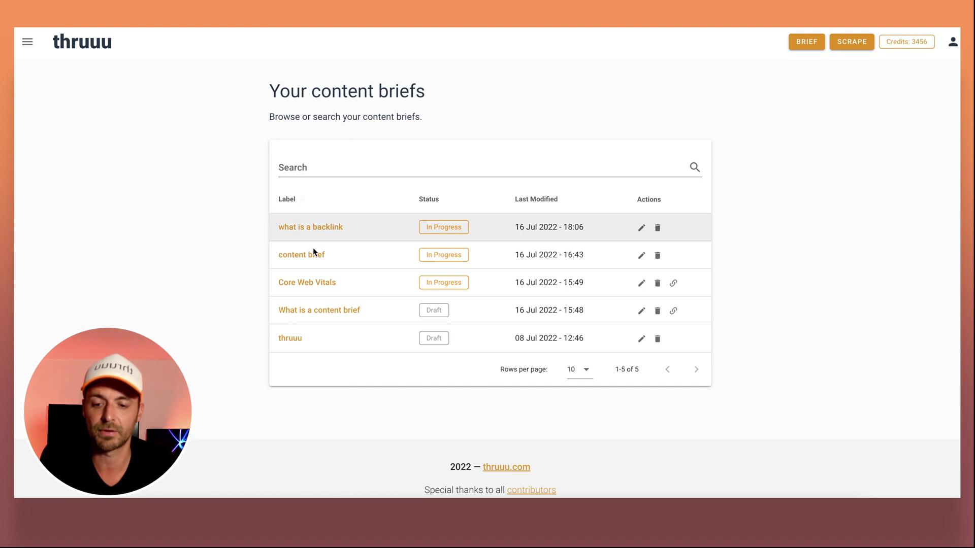
left_click(28, 49)
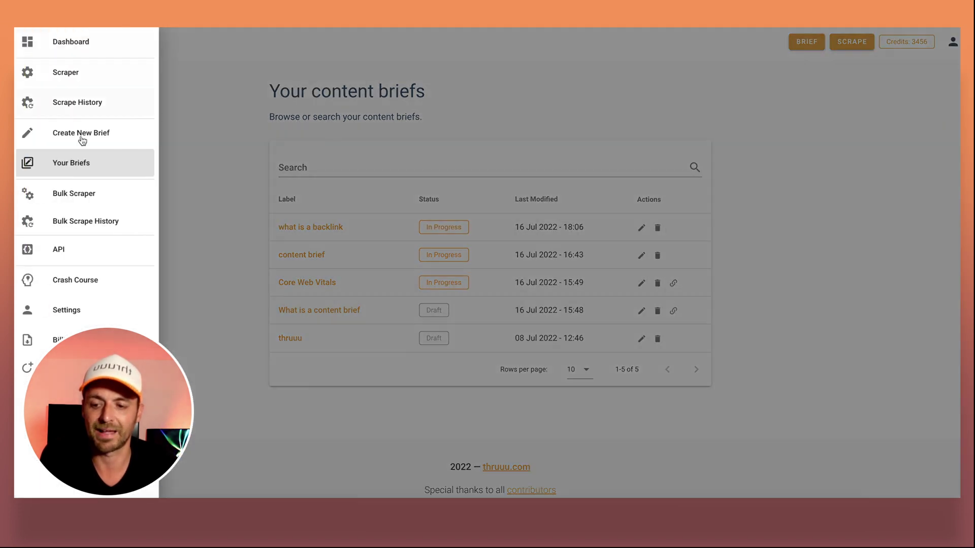
left_click(220, 154)
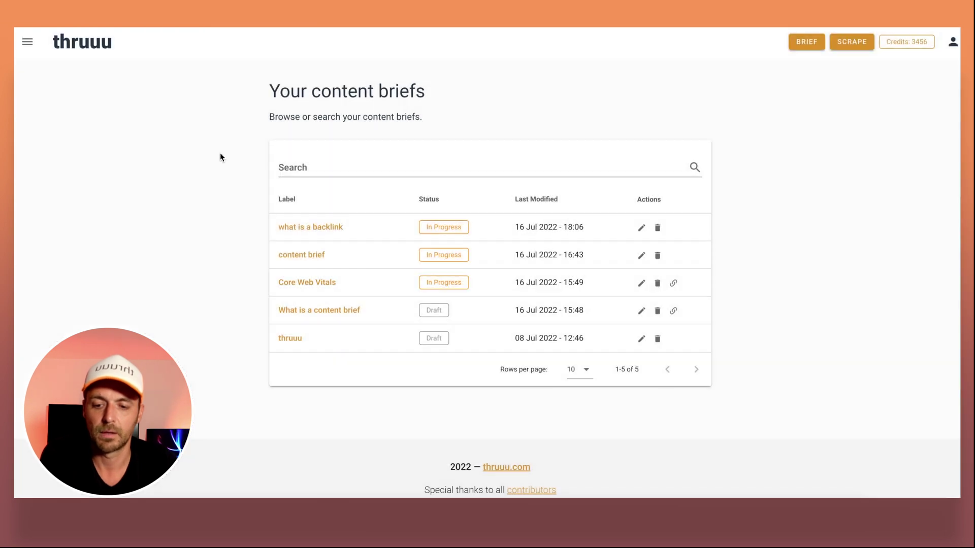
left_click(320, 233)
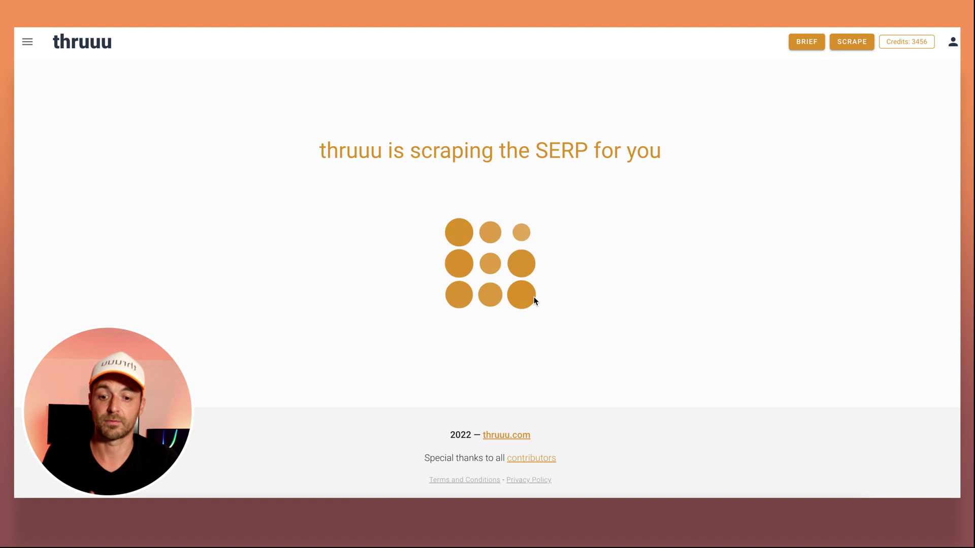
scroll(534, 300, "down", 10)
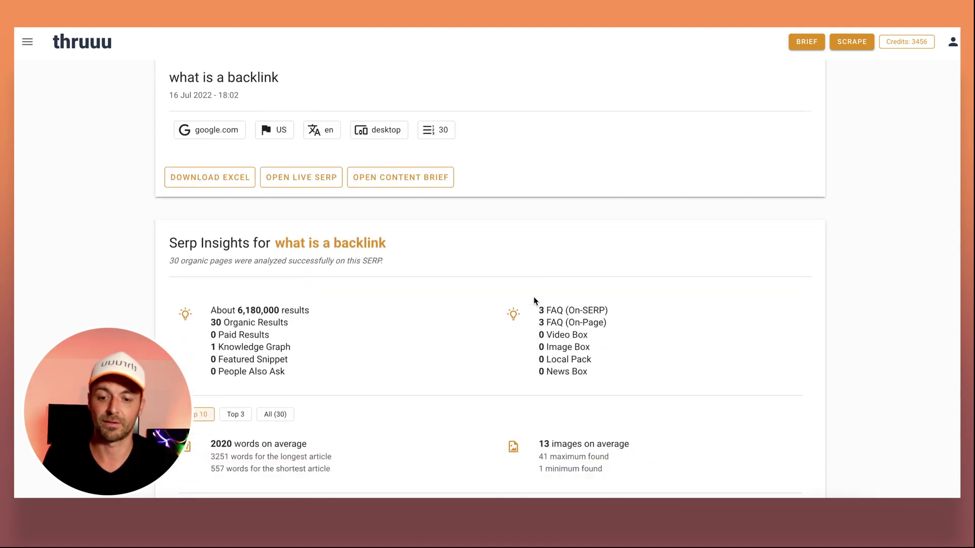
scroll(535, 301, "down", 3)
scroll(534, 300, "up", 4)
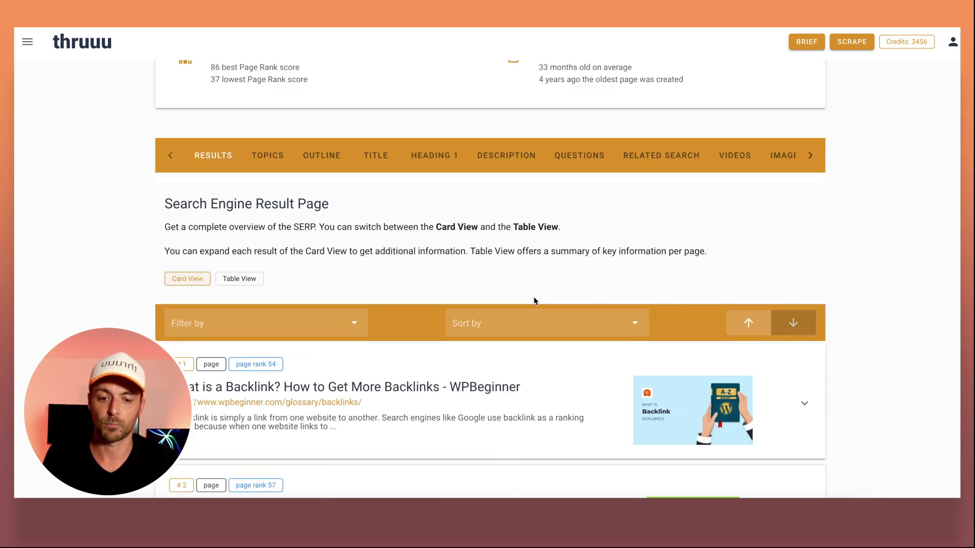
scroll(534, 301, "up", 1)
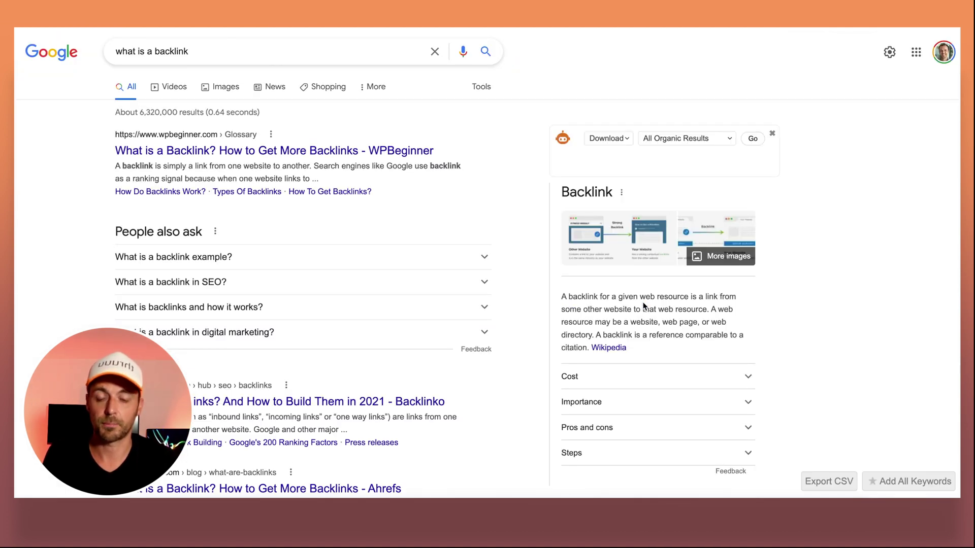
scroll(536, 167, "down", 10)
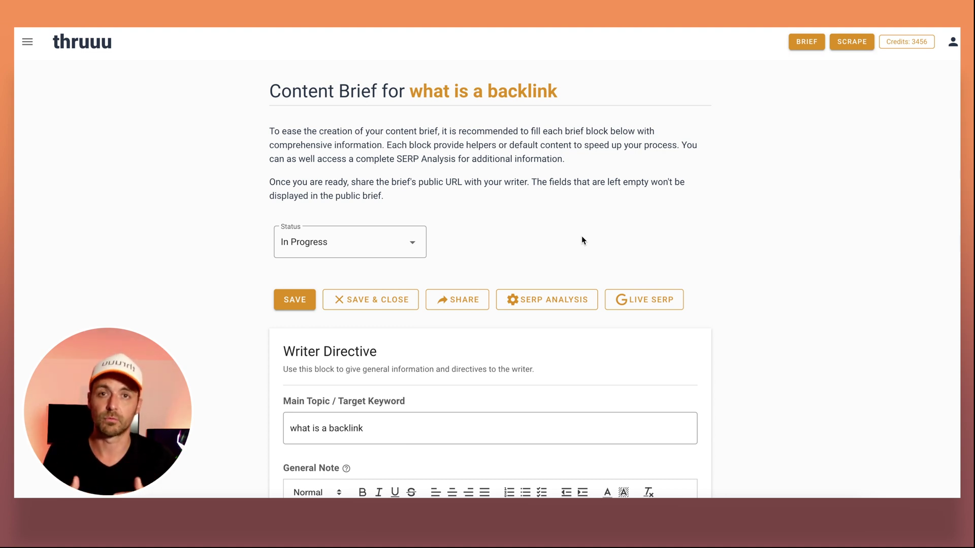
Write 'Our goal is to be seen as a expert in SEO' in the General Note.
scroll(581, 237, "down", 4)
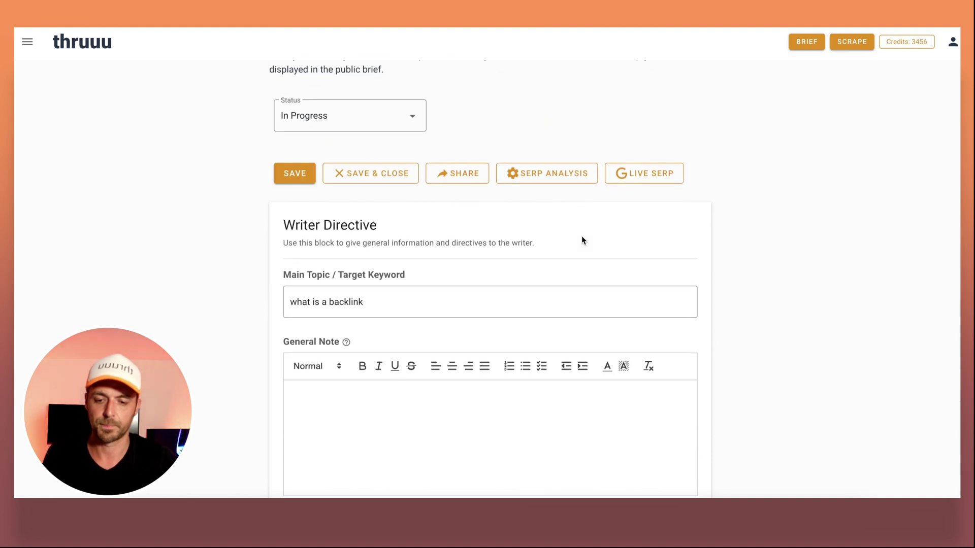
scroll(582, 239, "down", 1)
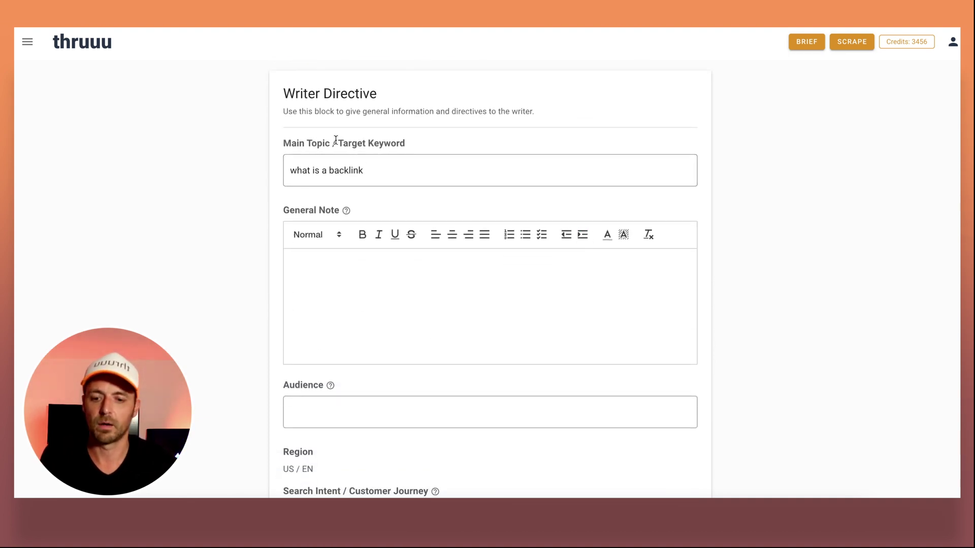
left_click(378, 174)
left_click(344, 278)
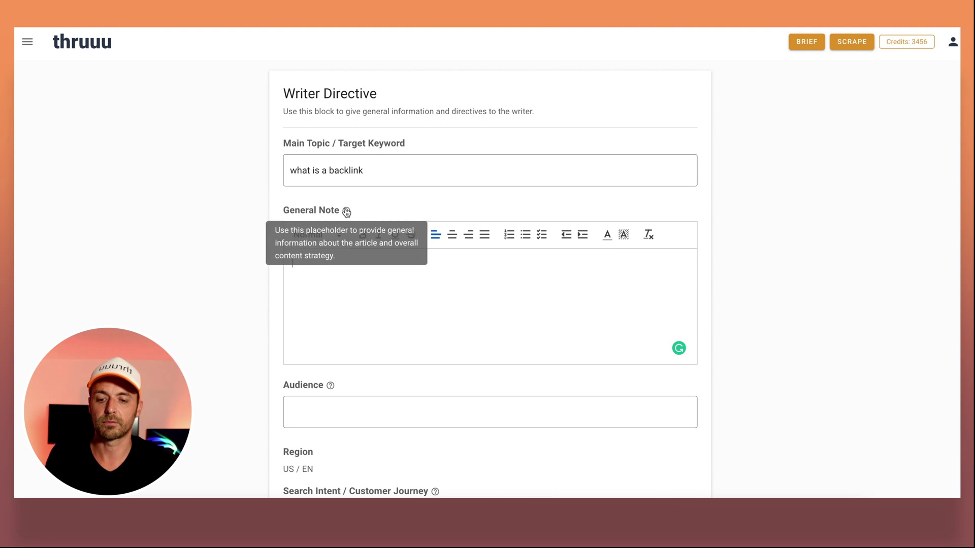
left_click(348, 302)
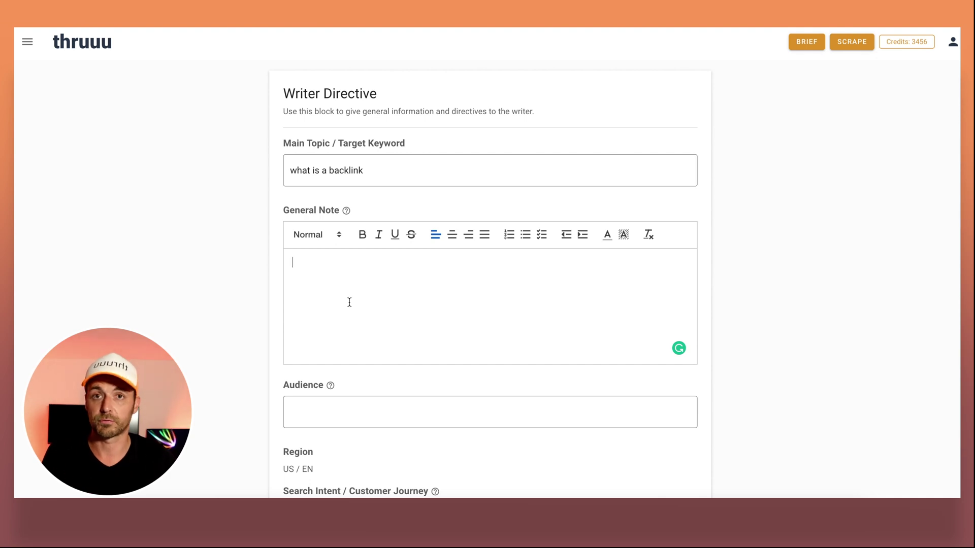
type("Our ")
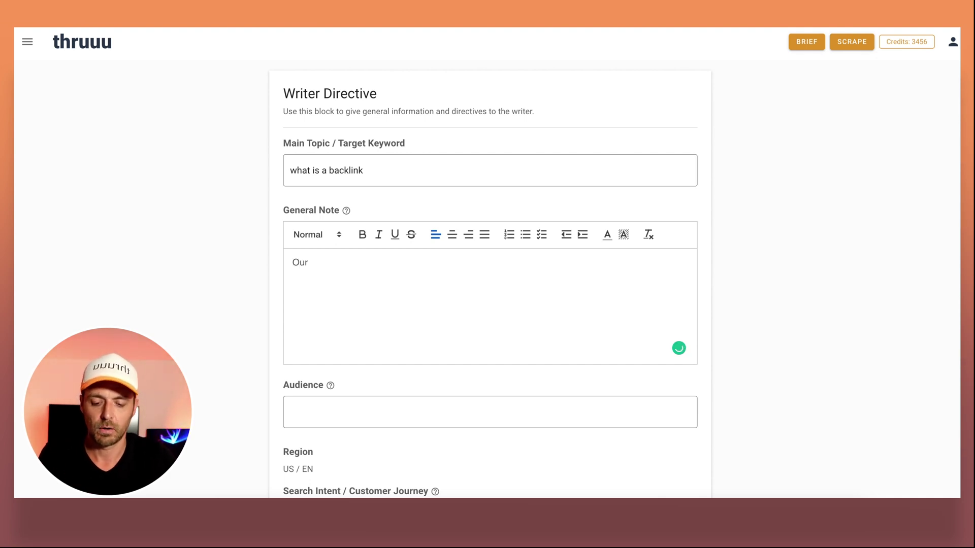
type("goal is to ")
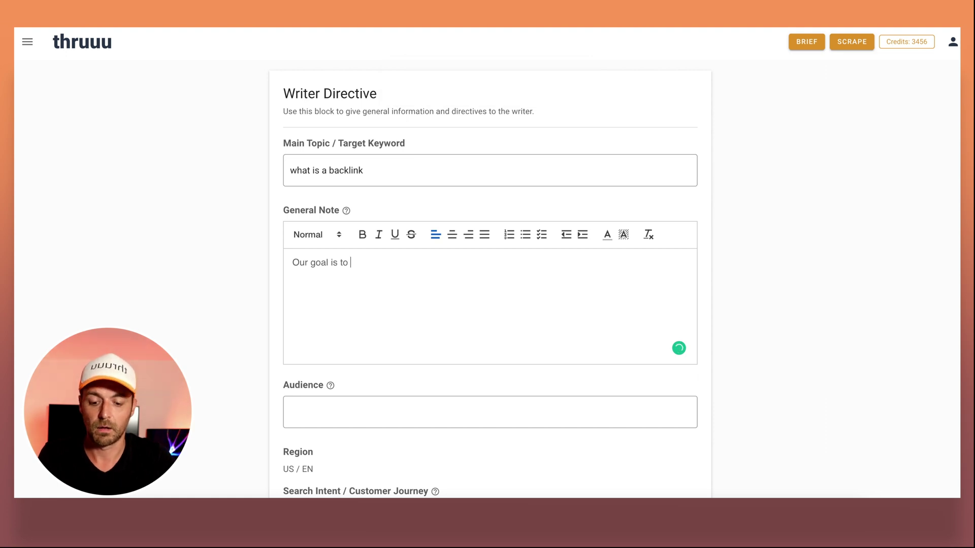
type("be seen as a ")
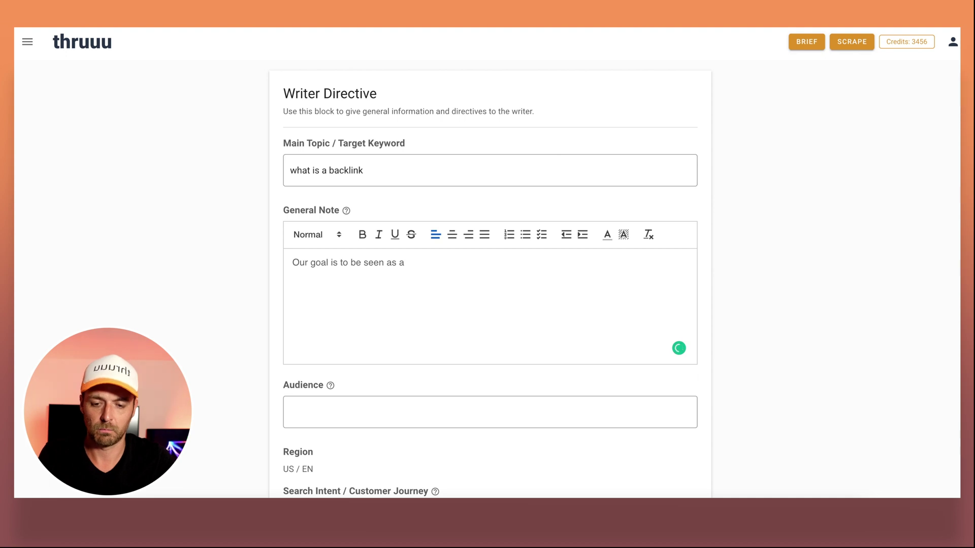
type("expert in SEO")
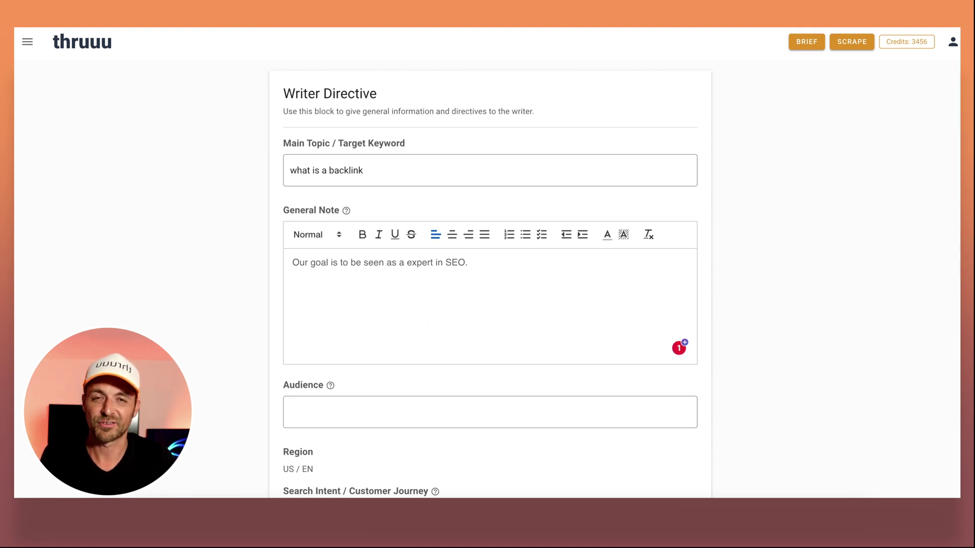
scroll(335, 325, "down", 2)
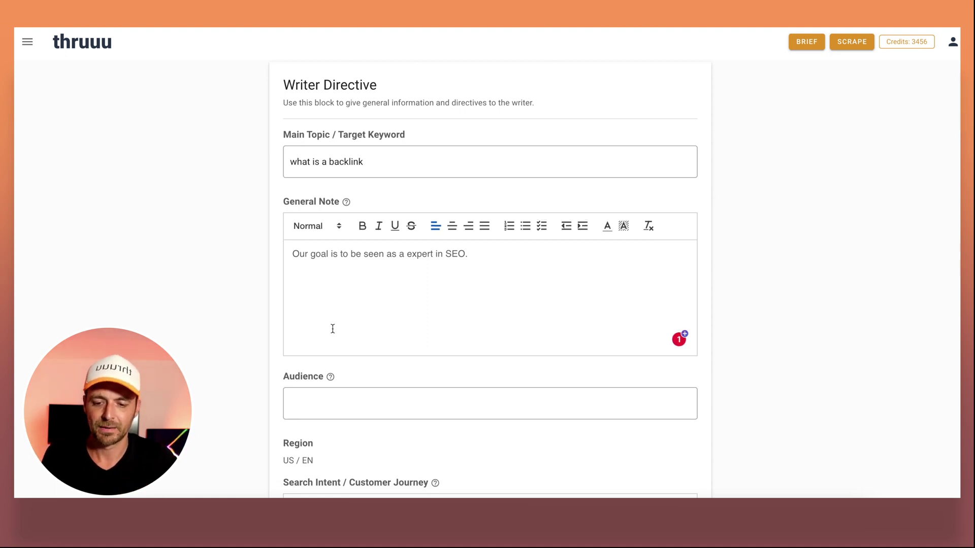
Set the brief's Audience to SEO Beginners.
left_click(330, 345)
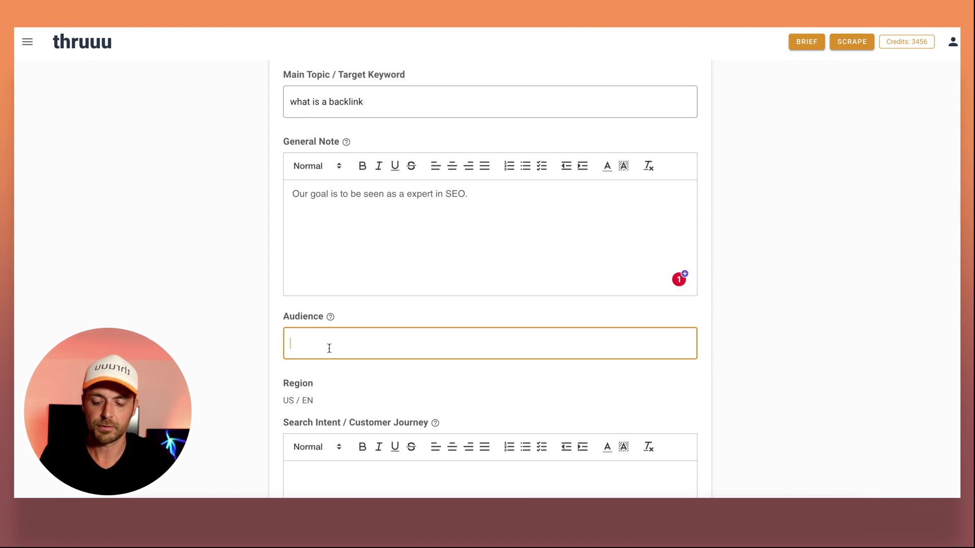
type("SEO B")
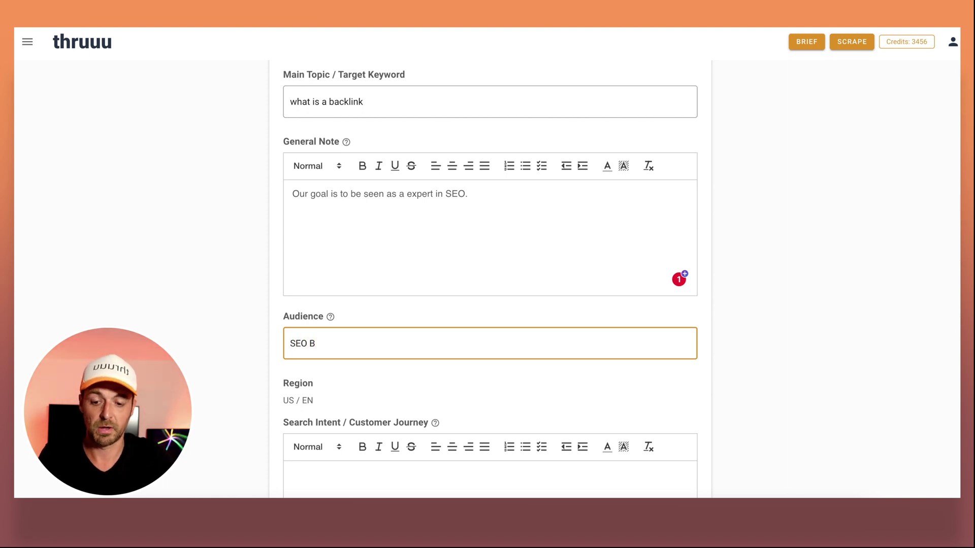
type("eginners")
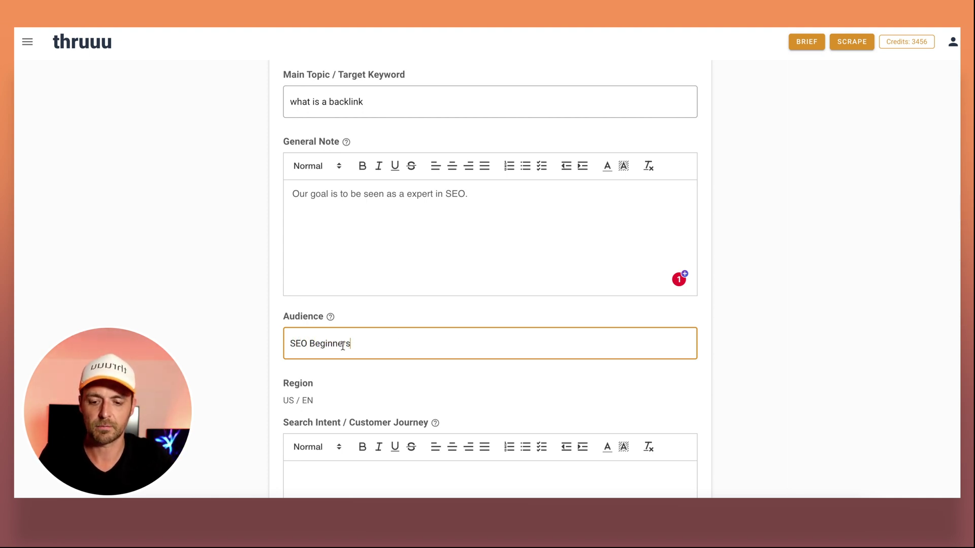
scroll(396, 335, "down", 2)
scroll(396, 335, "down", 2)
Describe search intent: looking for information about backlinks, starting their journey in SEO.
left_click(353, 338)
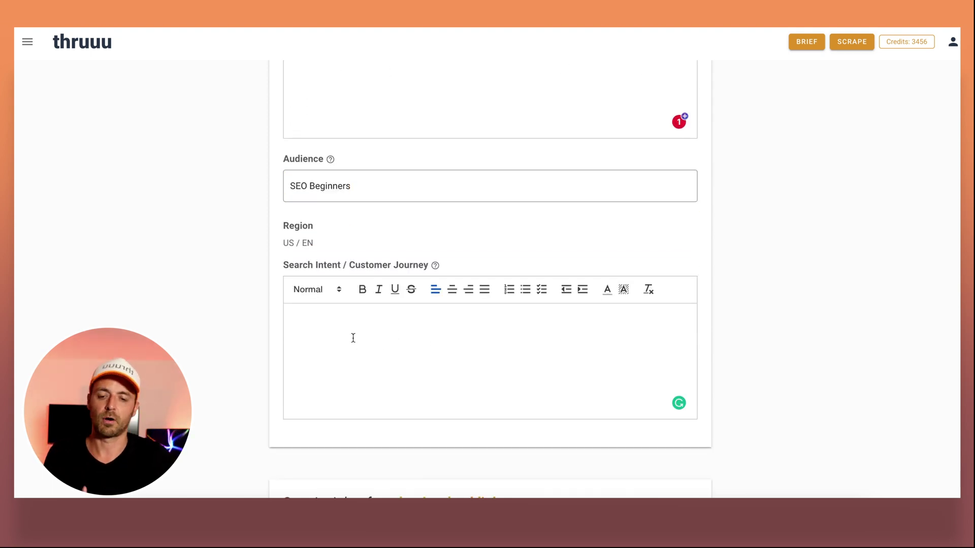
mouse_move(435, 265)
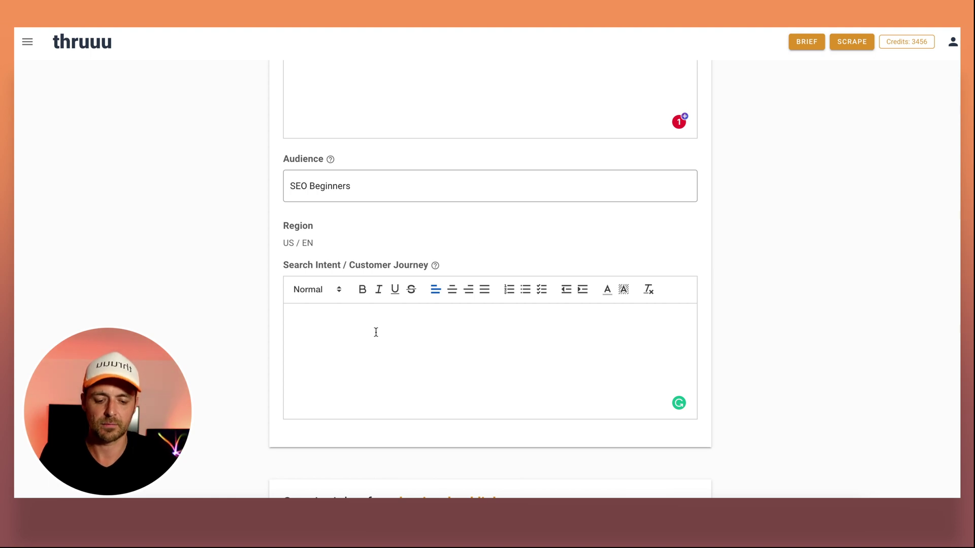
type("-")
key("BackSpace")
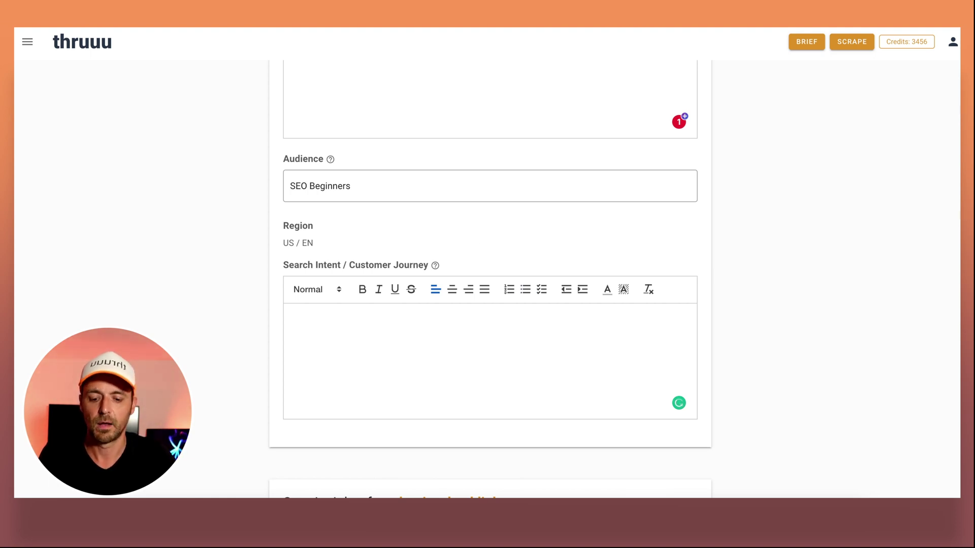
type("Looking for informsti")
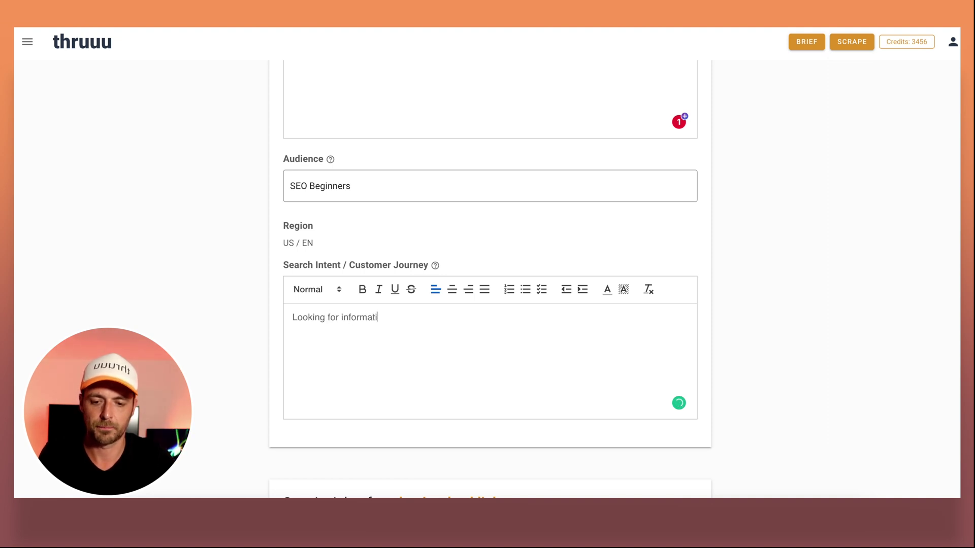
type("on about ba")
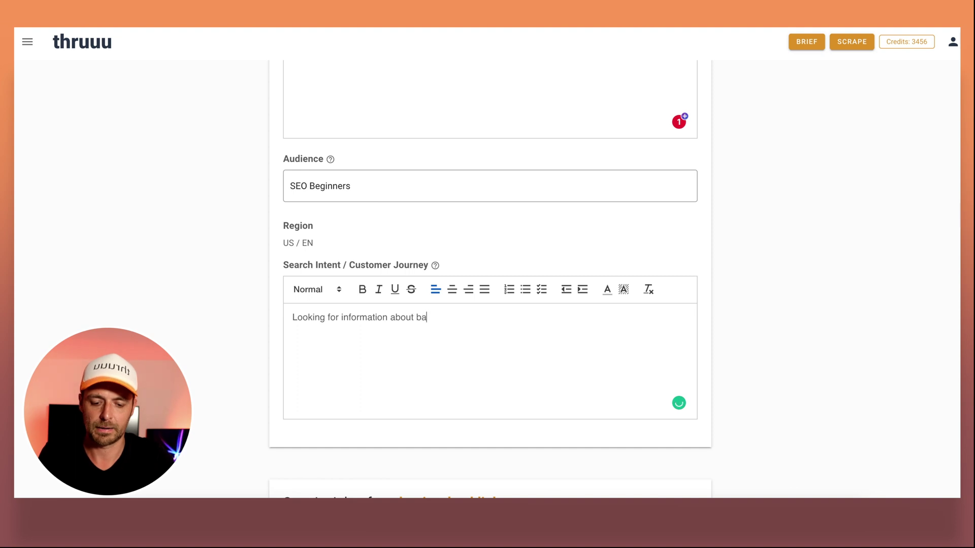
type("cklinks")
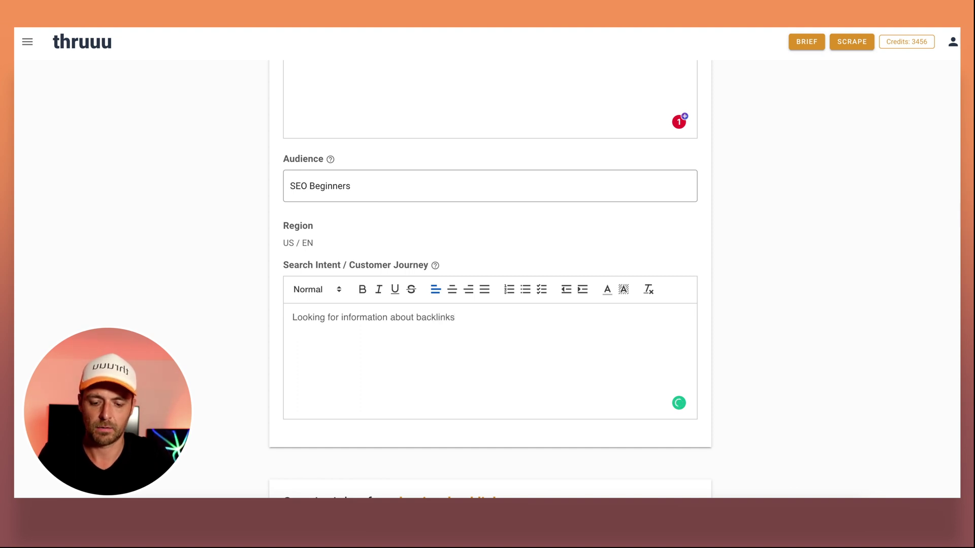
key("Return")
type("Thi")
key("BackSpace")
type("ey start their jour")
key("BackSpace")
key("BackSpace")
key("BackSpace")
key("BackSpace")
type("journey in the SEO ")
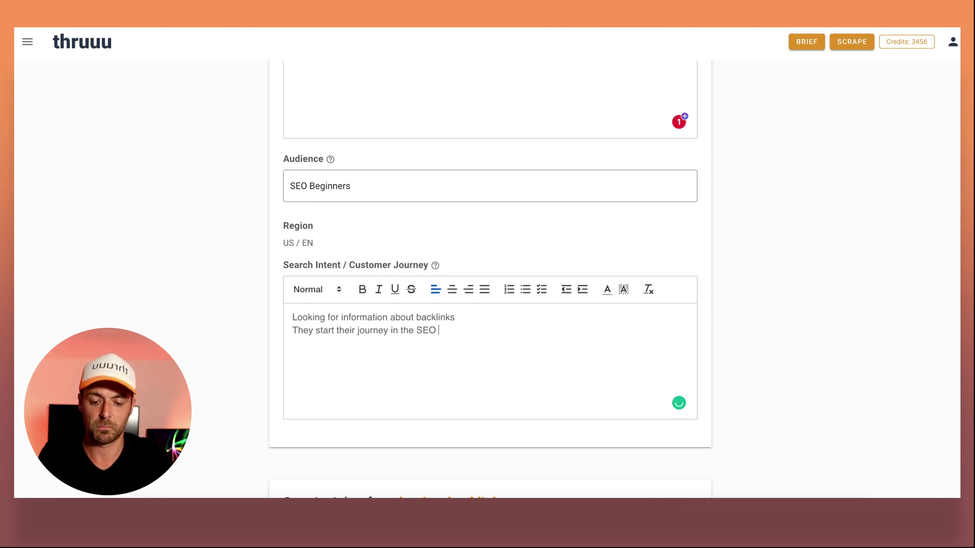
type("space.")
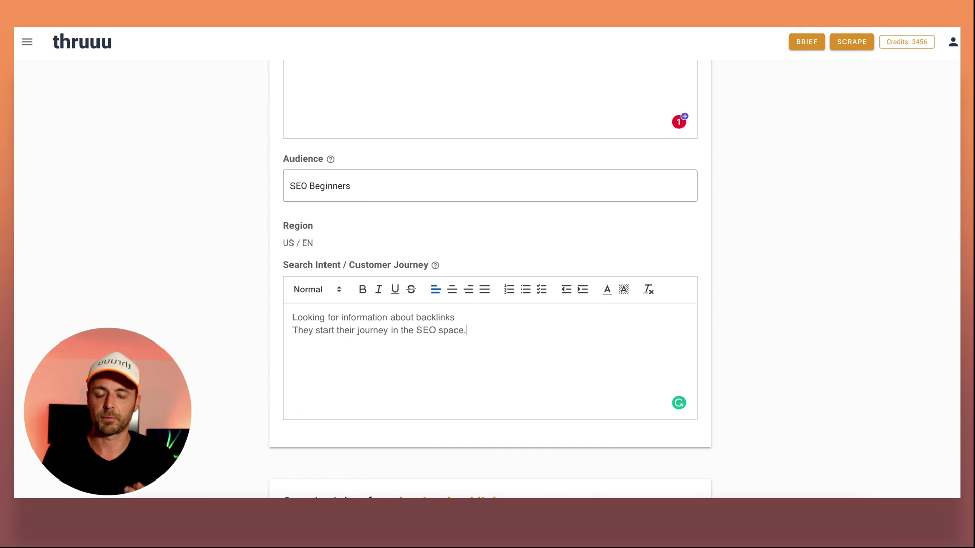
scroll(426, 335, "up", 2)
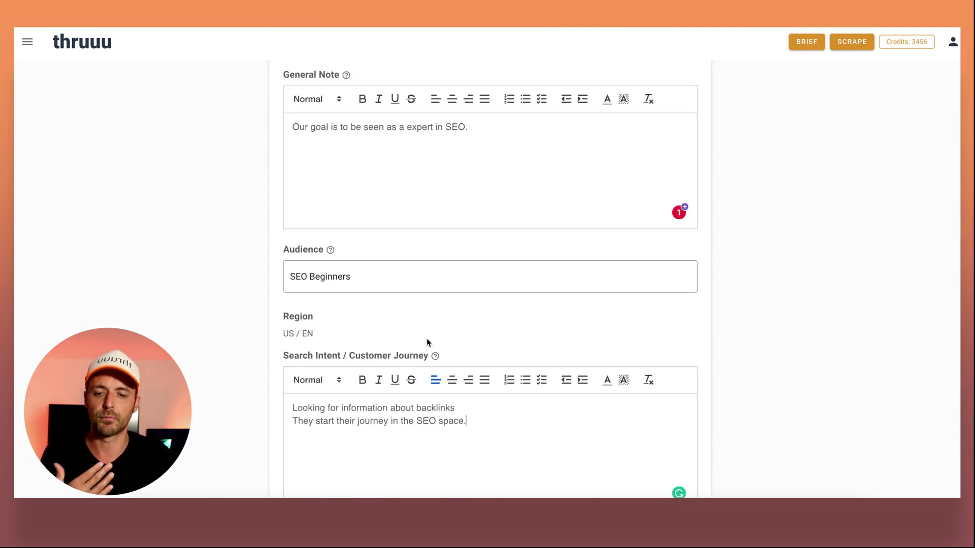
scroll(426, 340, "up", 1)
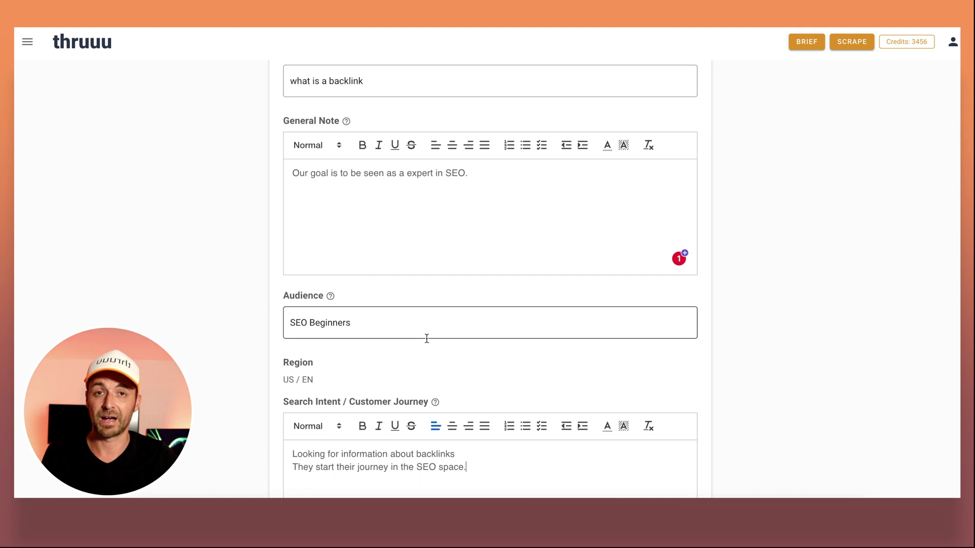
scroll(426, 338, "down", 1)
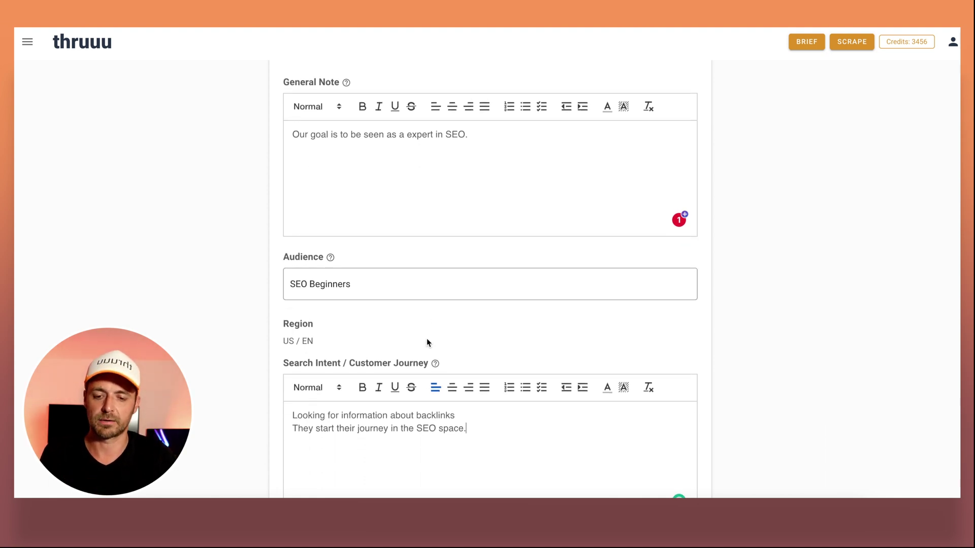
scroll(427, 338, "down", 5)
scroll(427, 338, "down", 5)
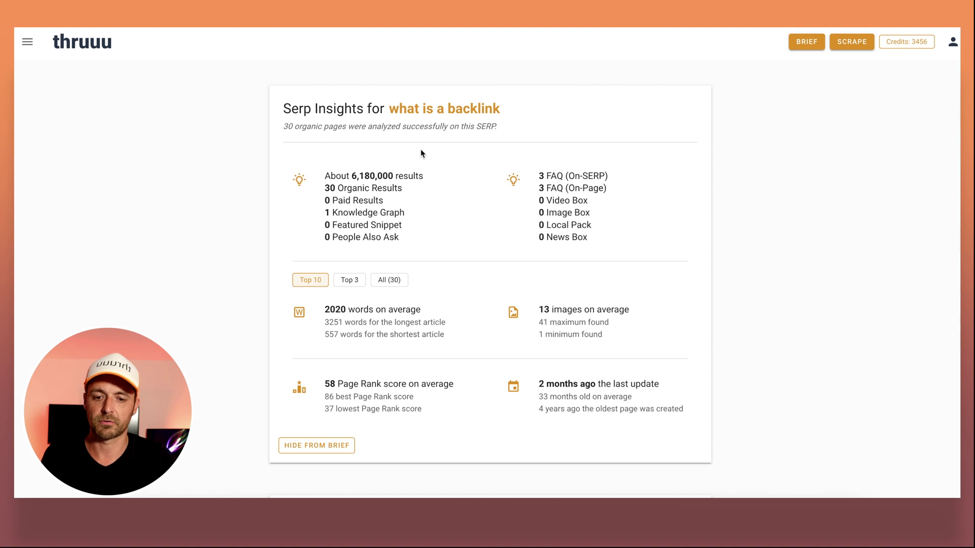
scroll(420, 153, "down", 1)
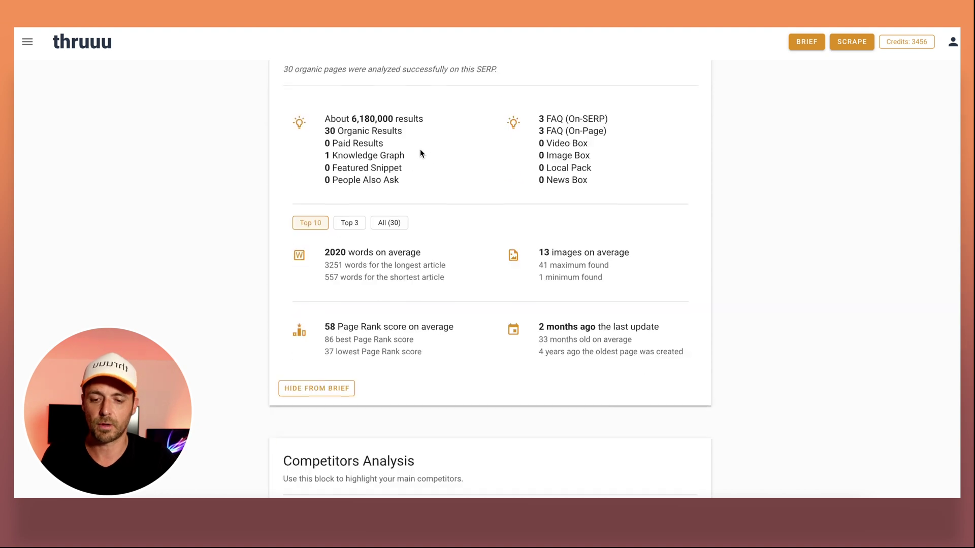
left_click(351, 224)
left_click(390, 223)
scroll(450, 307, "up", 1)
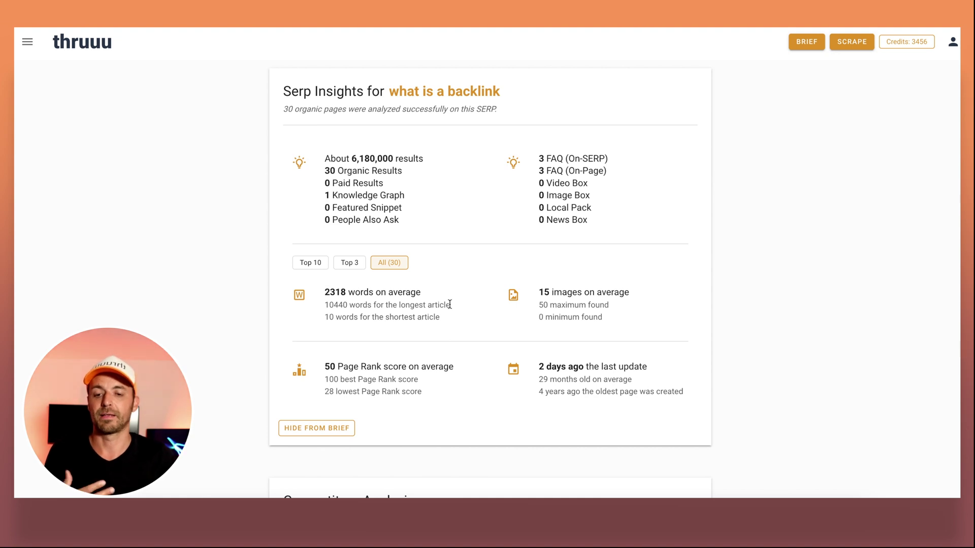
left_click(306, 429)
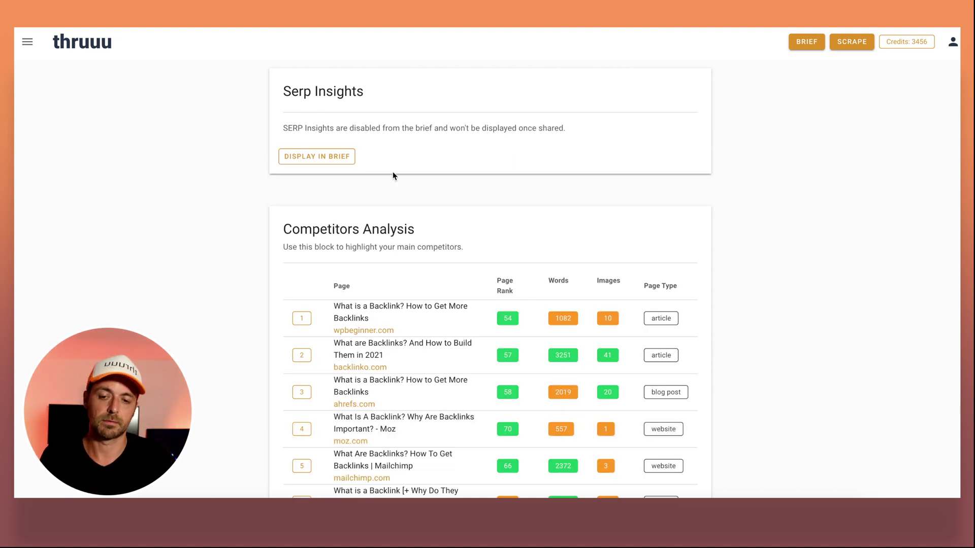
left_click(331, 163)
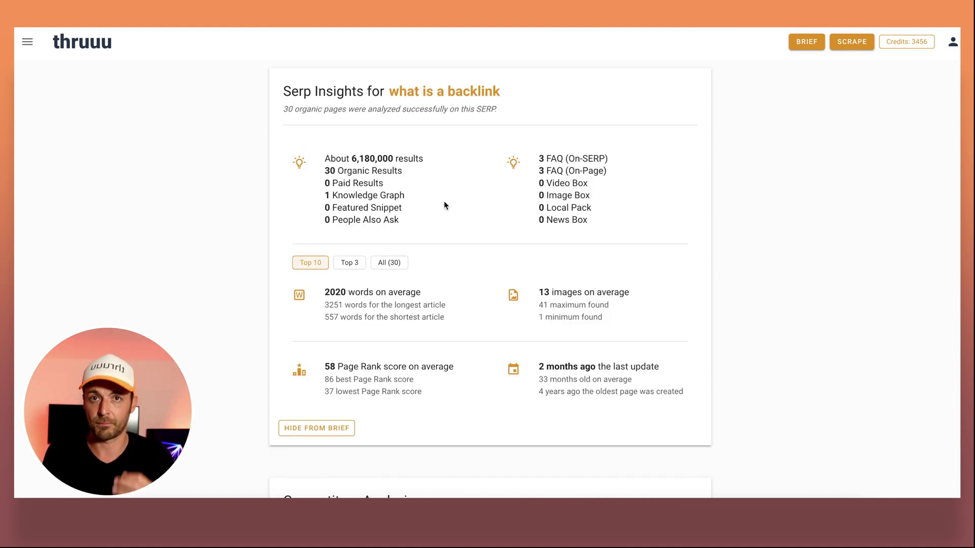
scroll(445, 205, "down", 8)
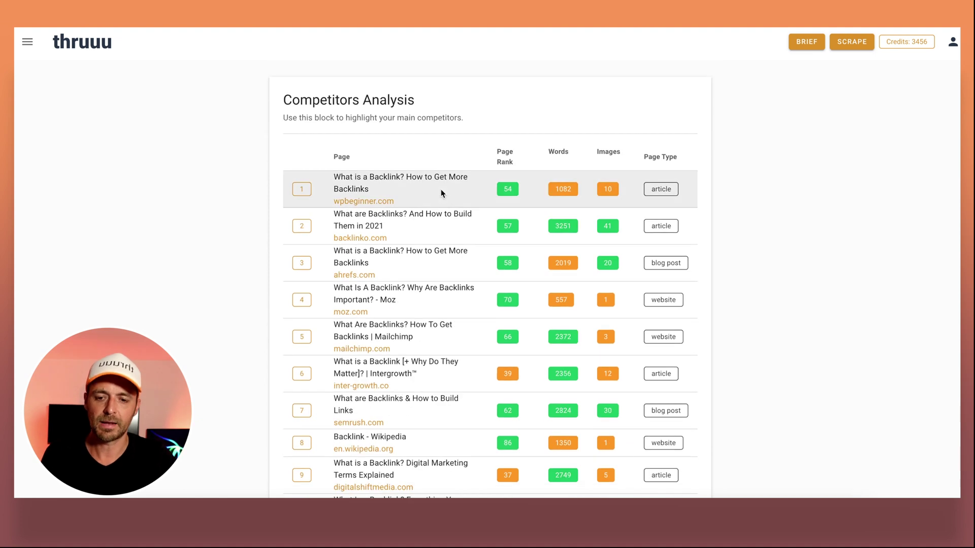
scroll(456, 122, "down", 1)
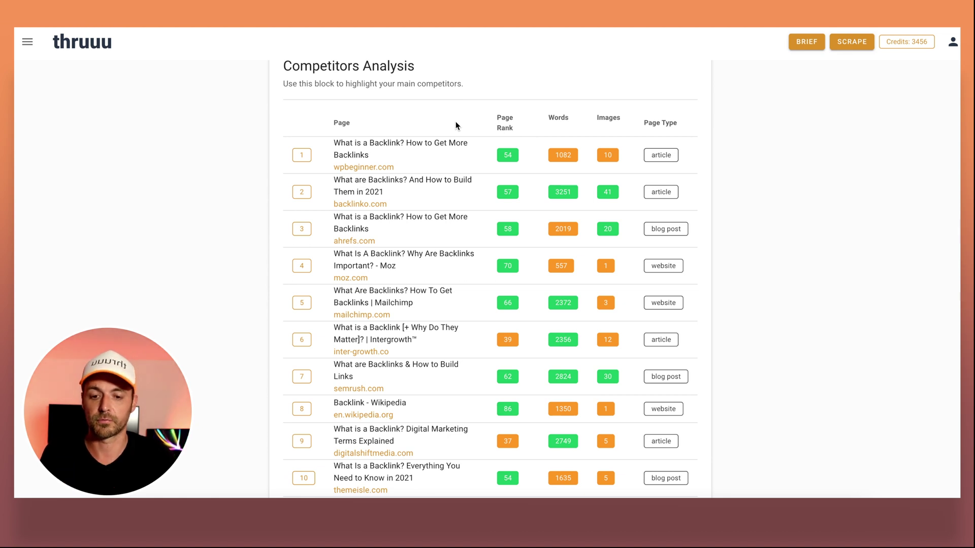
scroll(455, 125, "down", 1)
scroll(437, 168, "down", 1)
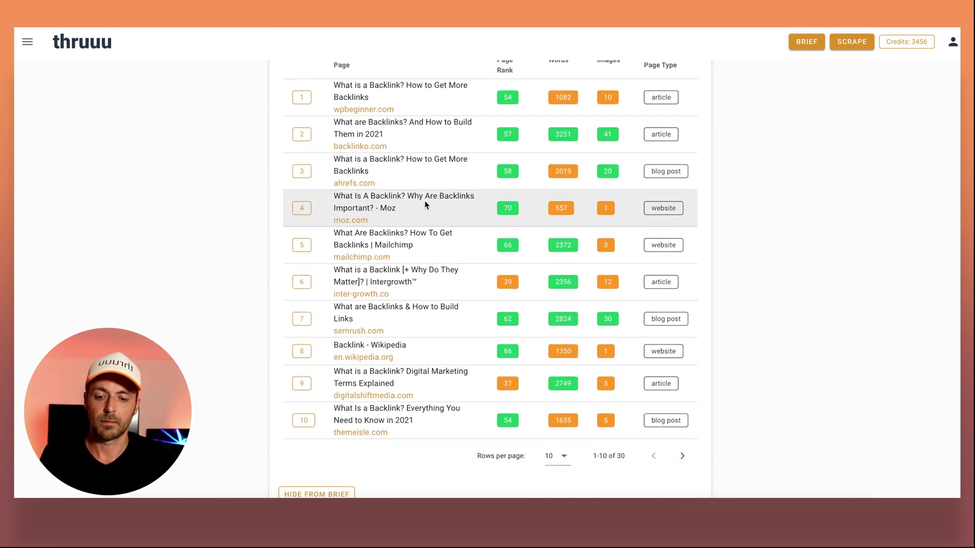
scroll(425, 204, "up", 1)
scroll(518, 369, "down", 2)
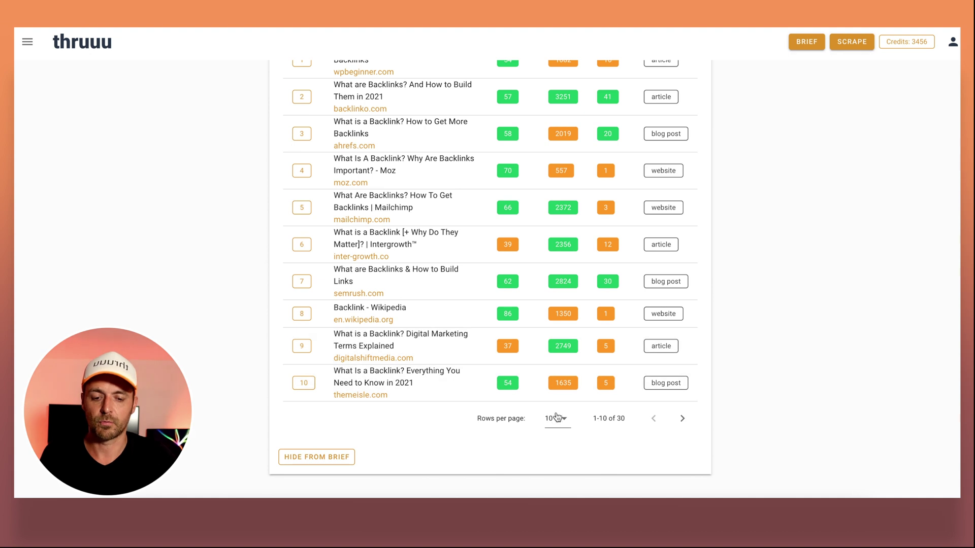
left_click(557, 417)
left_click(459, 445)
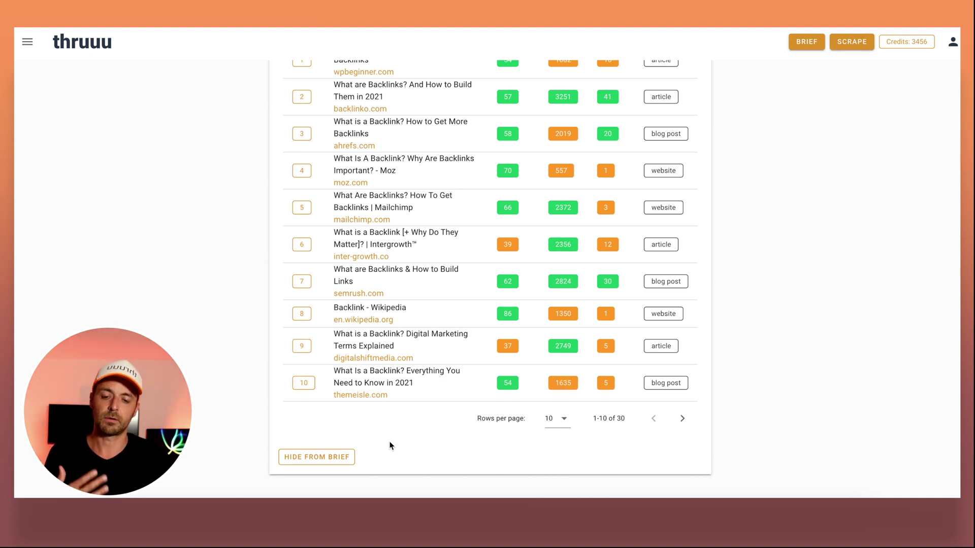
scroll(419, 418, "down", 8)
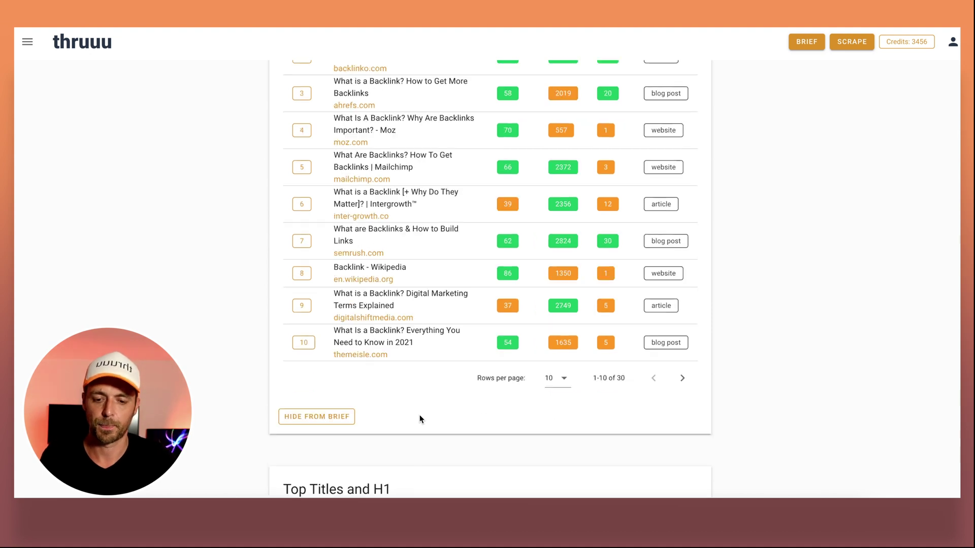
scroll(420, 418, "down", 2)
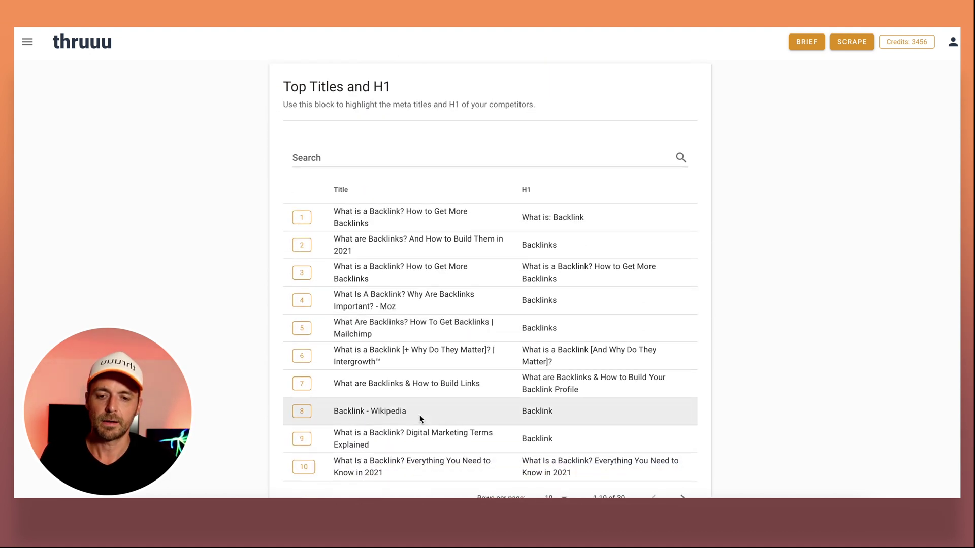
scroll(420, 419, "up", 1)
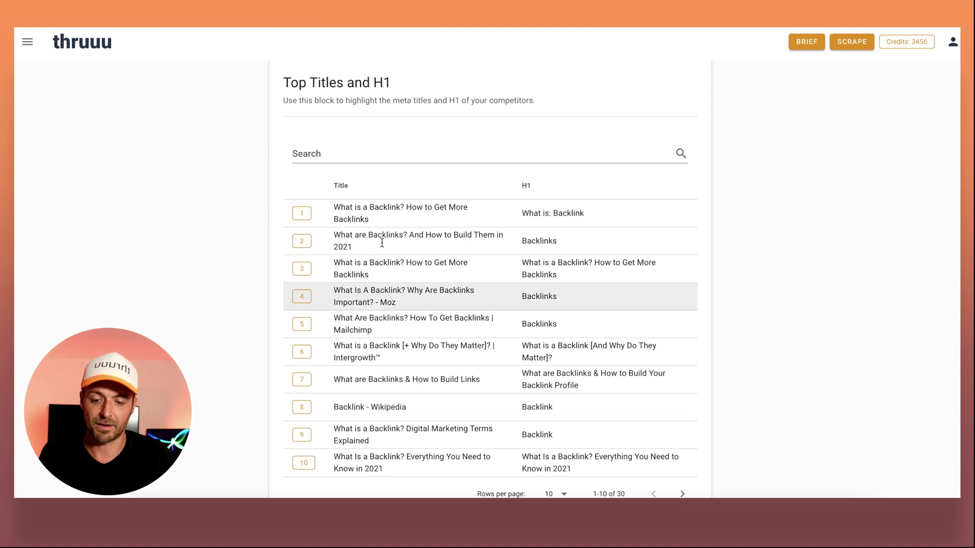
left_click(340, 156)
type("what")
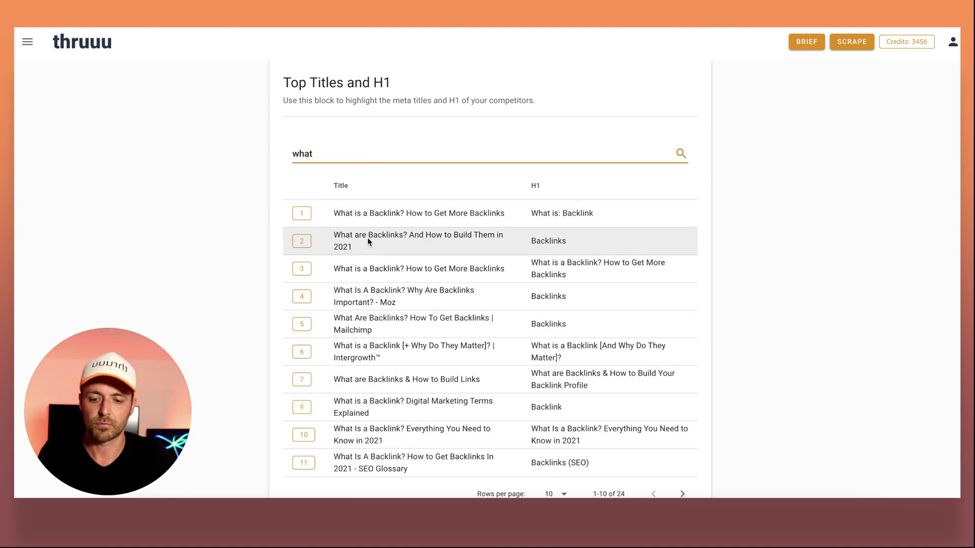
double_click(327, 153)
key("BackSpace")
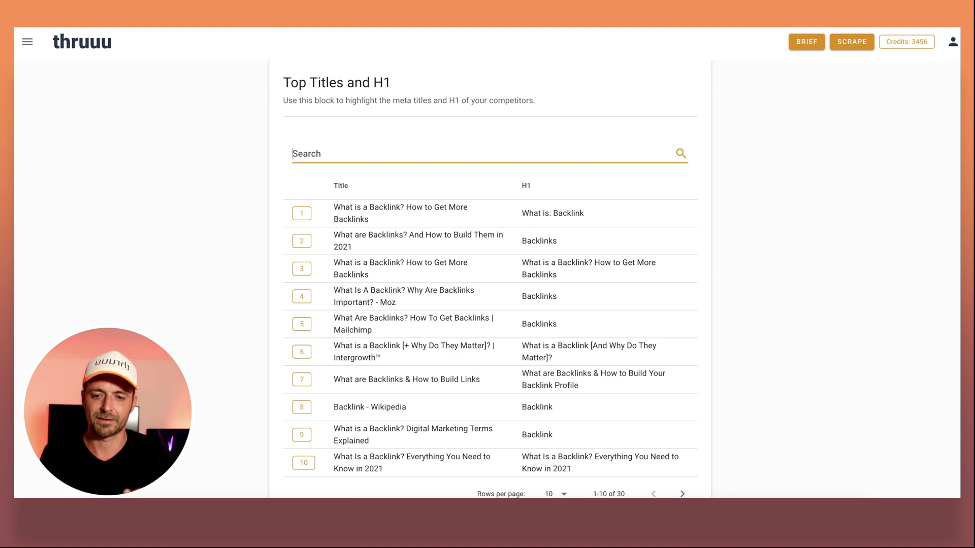
scroll(425, 135, "down", 3)
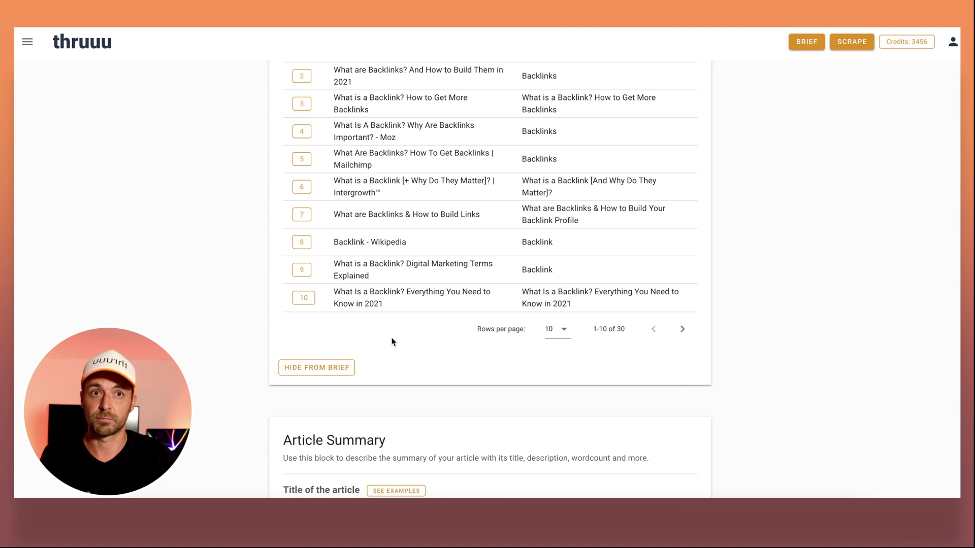
scroll(392, 342, "down", 4)
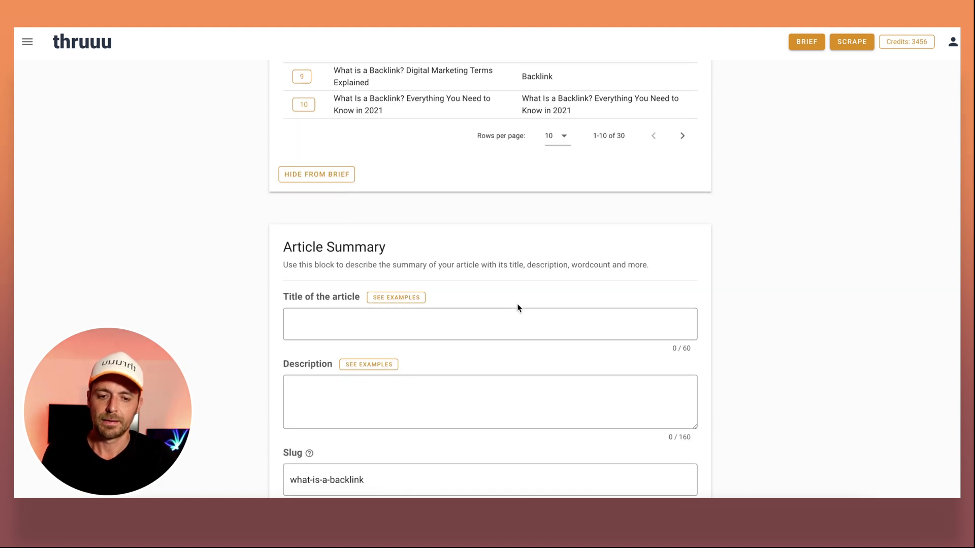
scroll(517, 303, "down", 3)
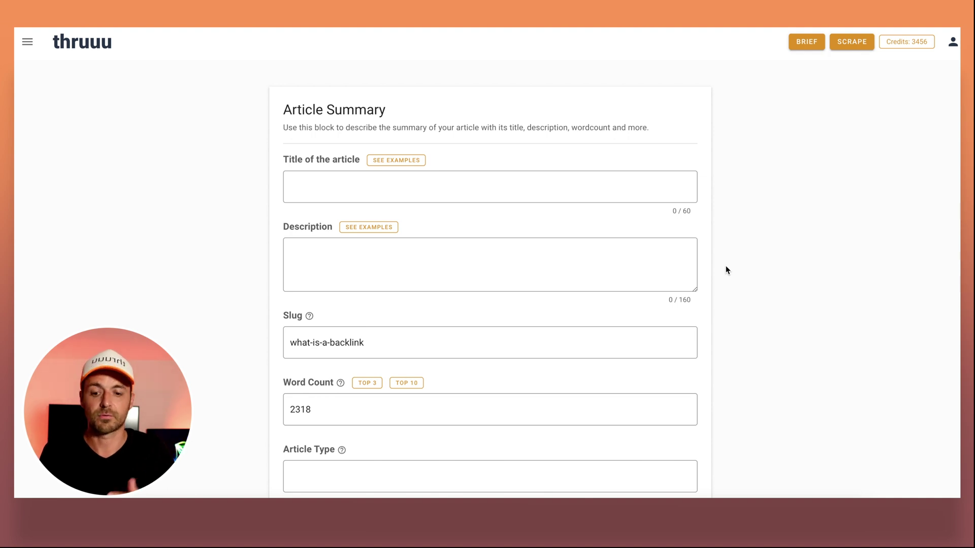
left_click(329, 186)
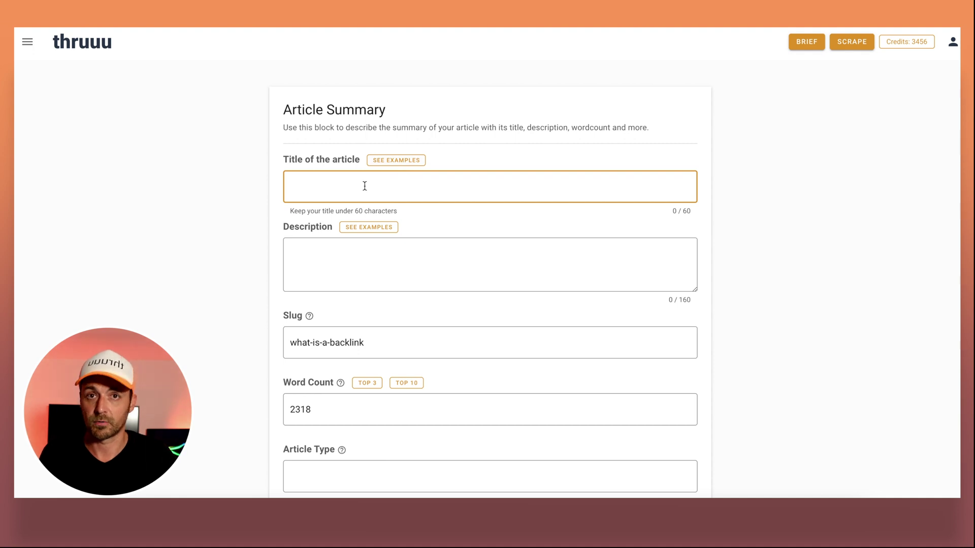
Fill the title from Moz's meta title and trim it to 'What Is A Backlink?'.
left_click(395, 160)
scroll(395, 164, "down", 3)
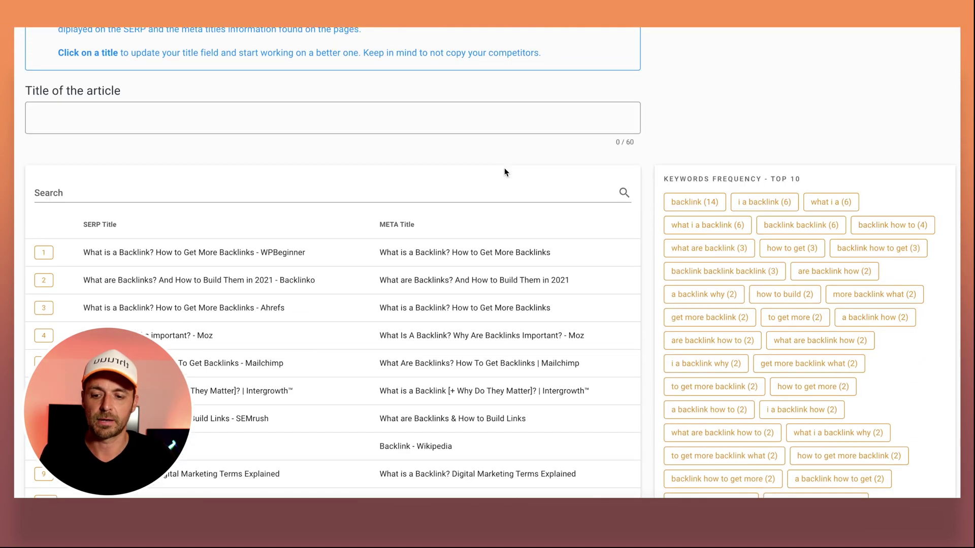
left_click_drag(142, 401, 788, 313)
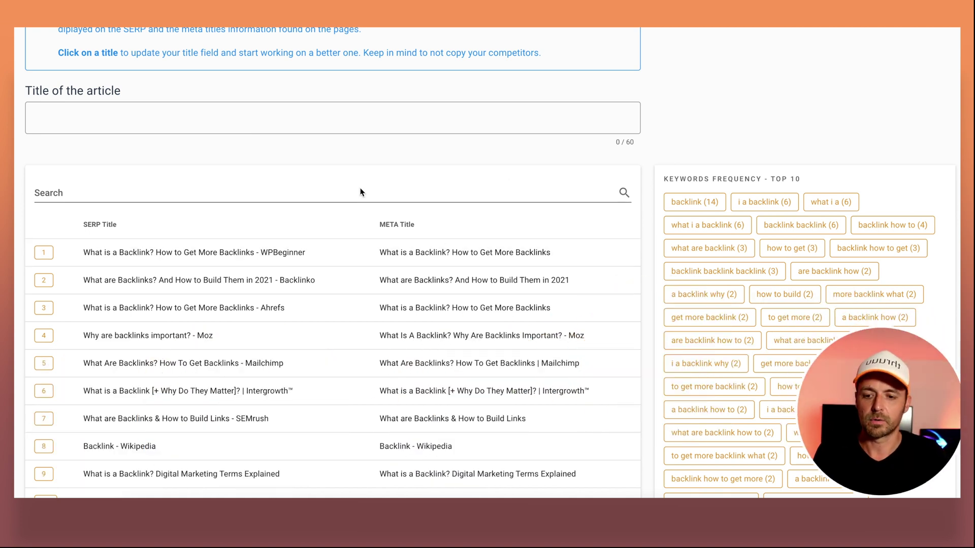
scroll(205, 220, "down", 1)
scroll(197, 228, "down", 1)
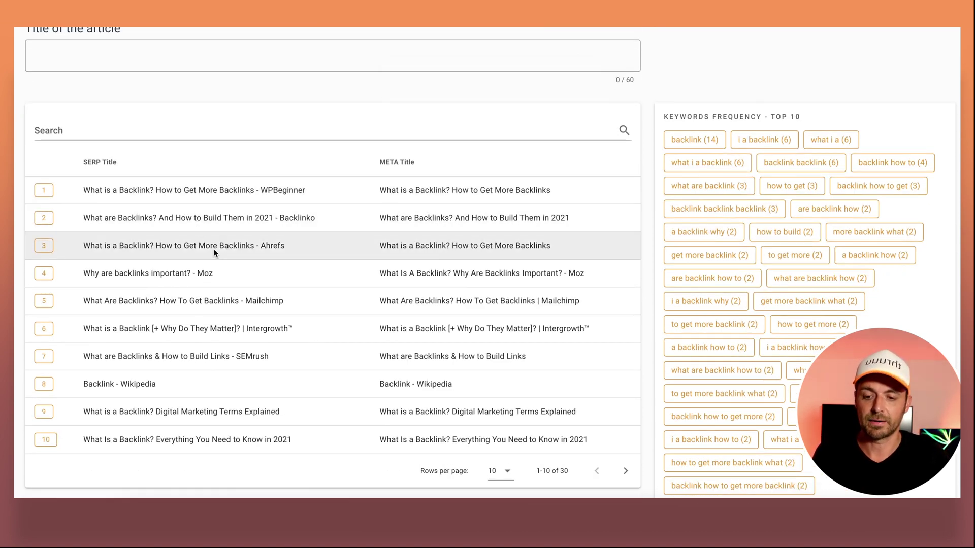
scroll(214, 251, "down", 1)
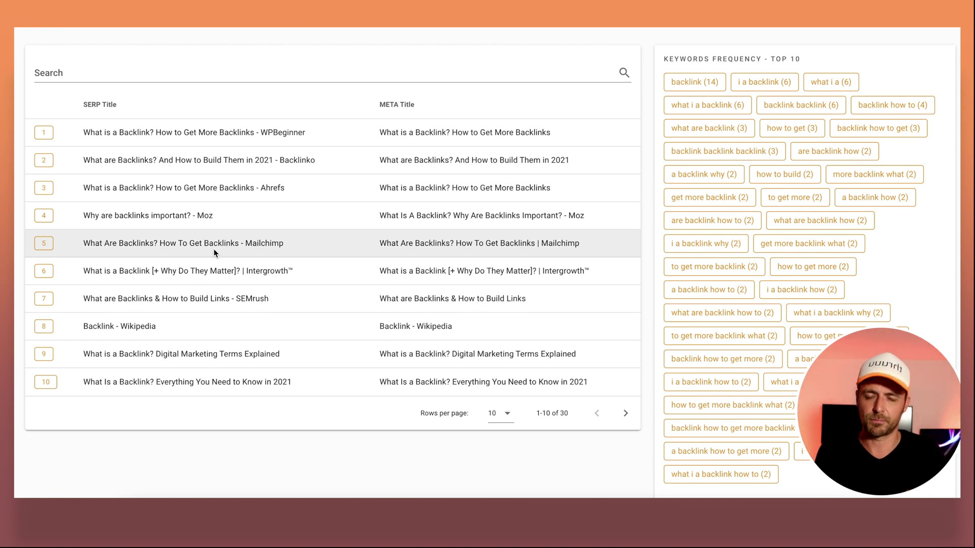
scroll(217, 252, "up", 1)
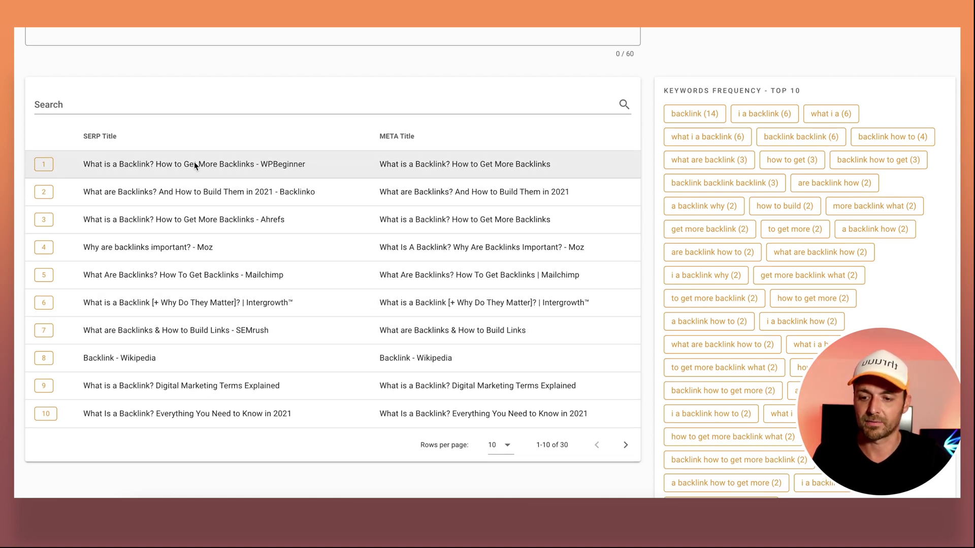
left_click(395, 244)
scroll(395, 249, "up", 2)
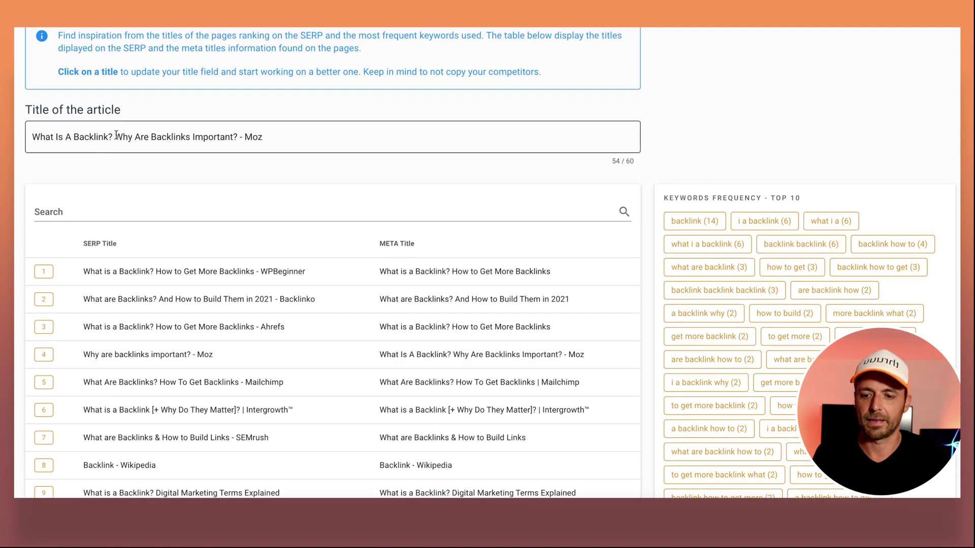
left_click_drag(116, 135, 224, 168)
key("BackSpace")
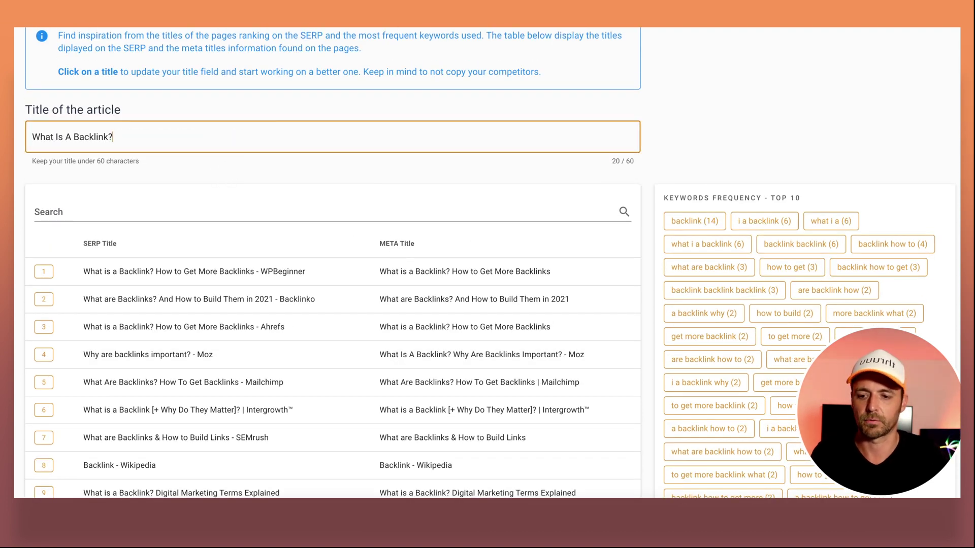
scroll(355, 152, "up", 1)
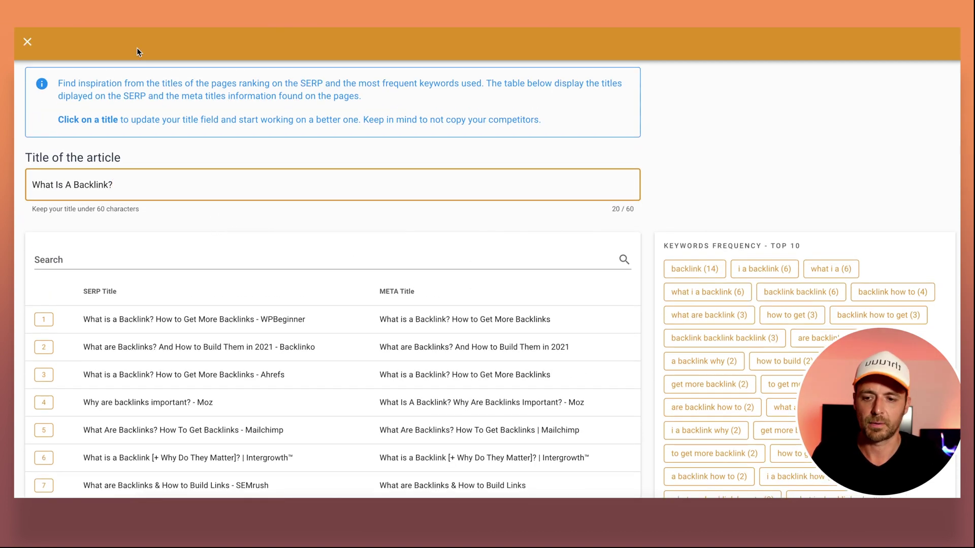
Use the first competitor's meta description as the article description, ending it with a period.
left_click(27, 41)
left_click(363, 231)
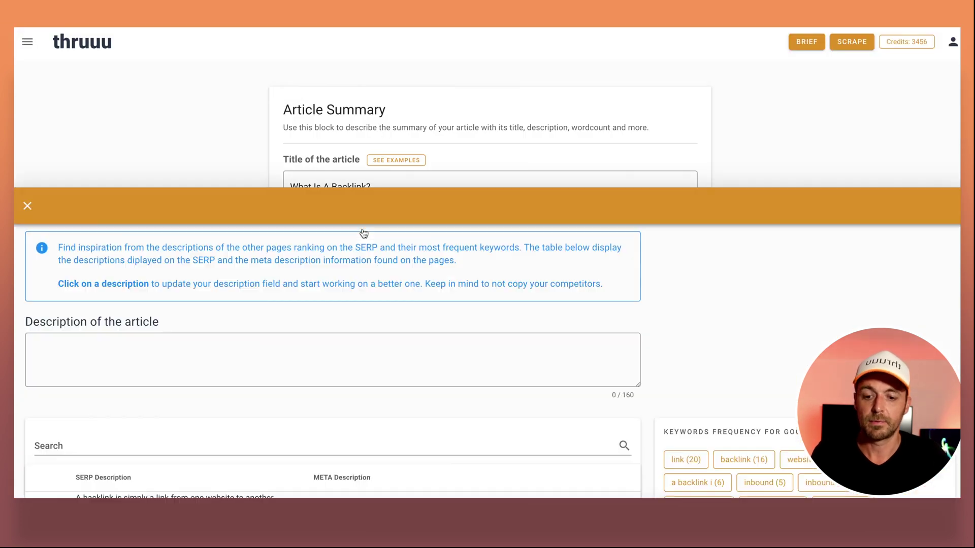
scroll(406, 312, "down", 1)
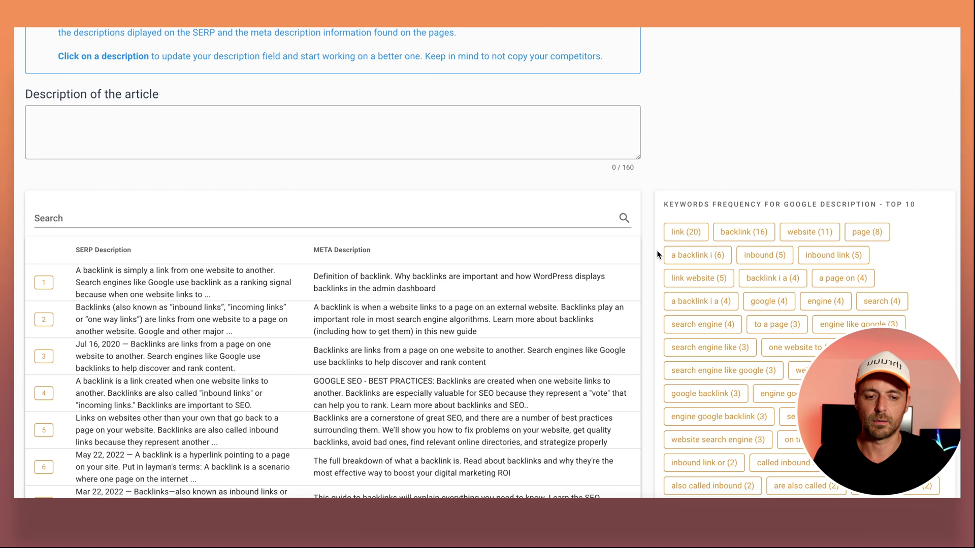
left_click(350, 290)
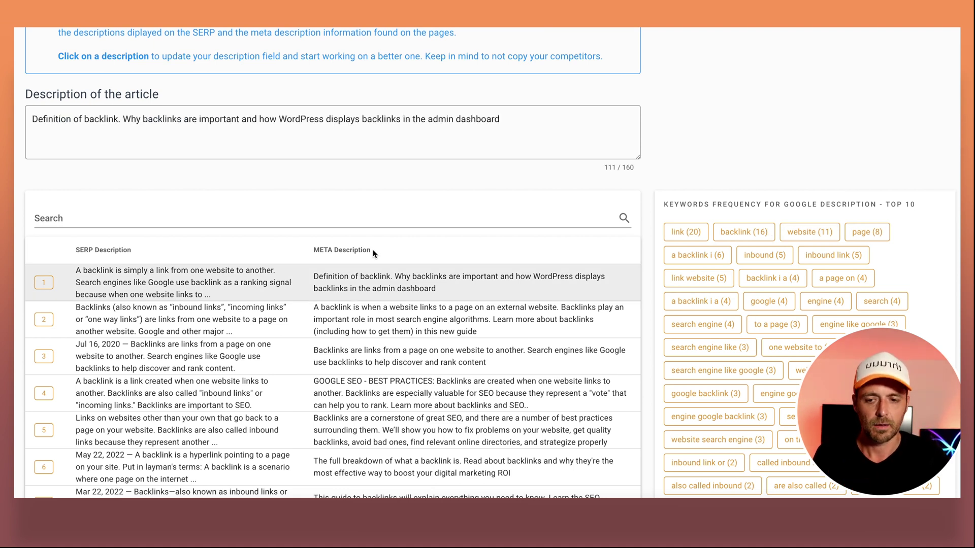
left_click(516, 127)
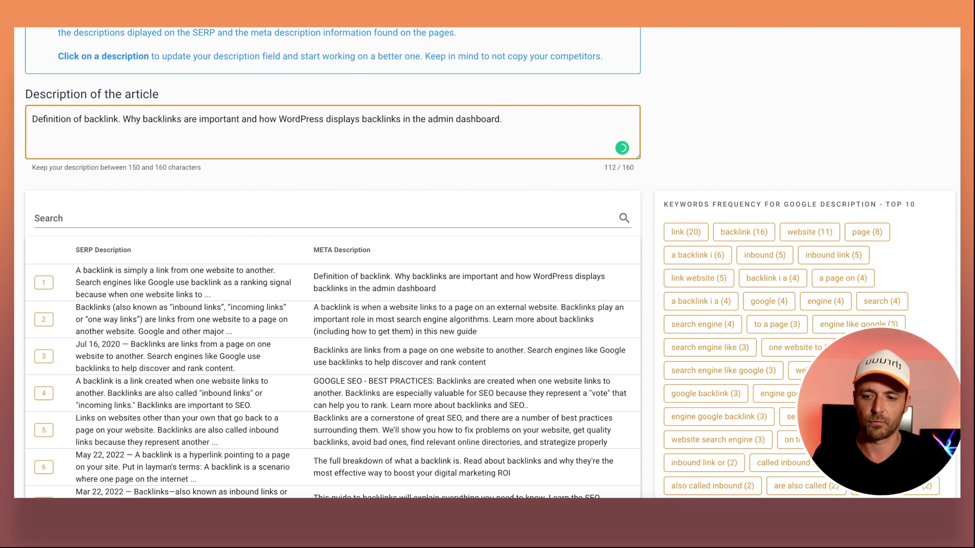
scroll(112, 48, "up", 2)
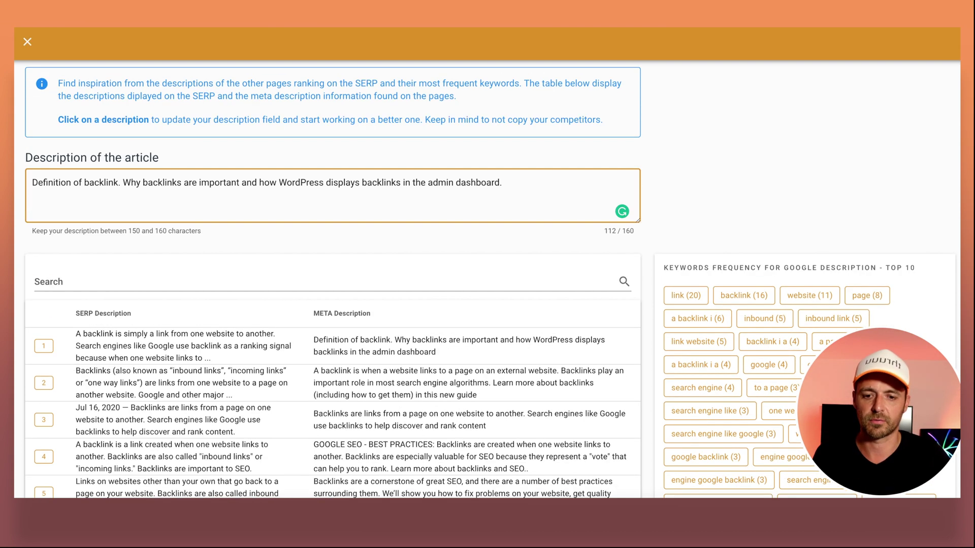
left_click(28, 42)
Review the slug what-is-a-backlink and set the word count to 3000.
scroll(568, 198, "down", 2)
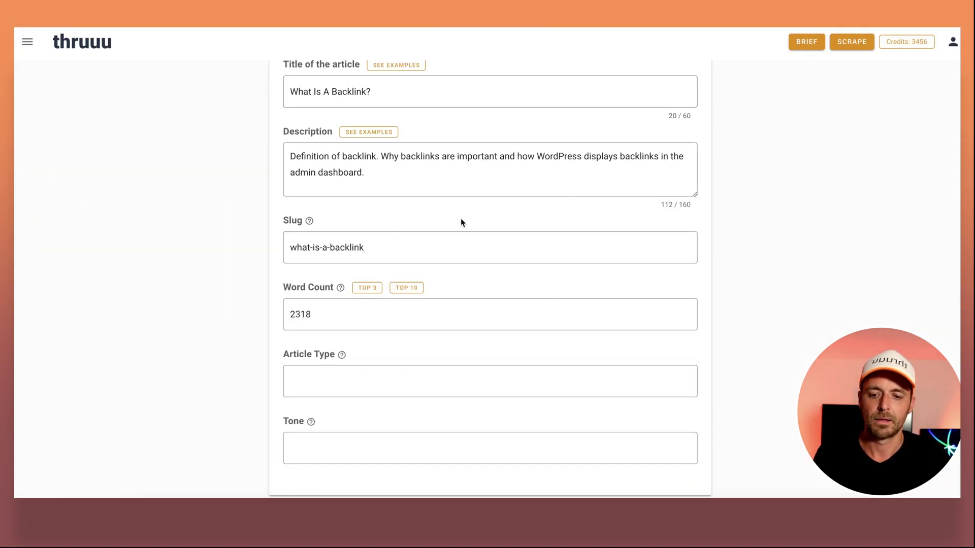
left_click(394, 251)
left_click(423, 252)
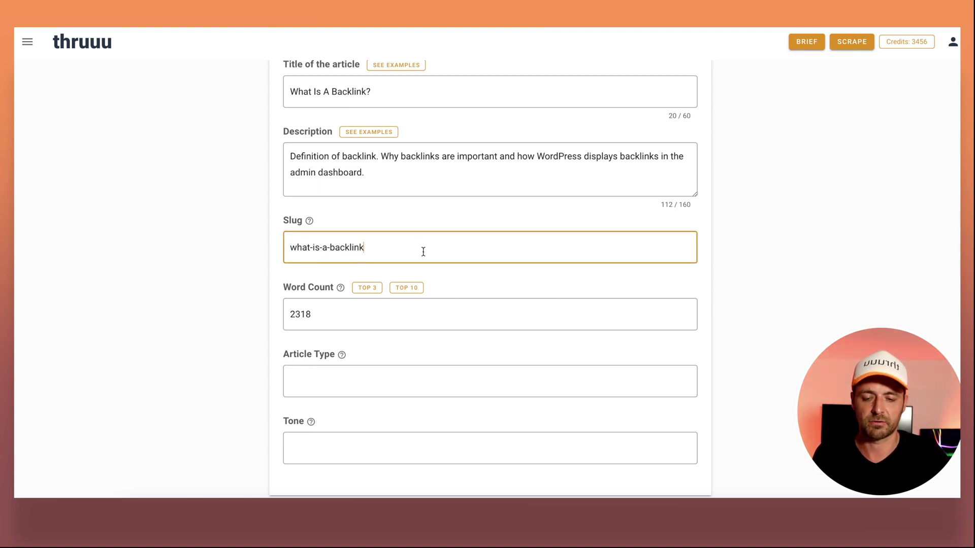
scroll(423, 251, "down", 1)
left_click(321, 277)
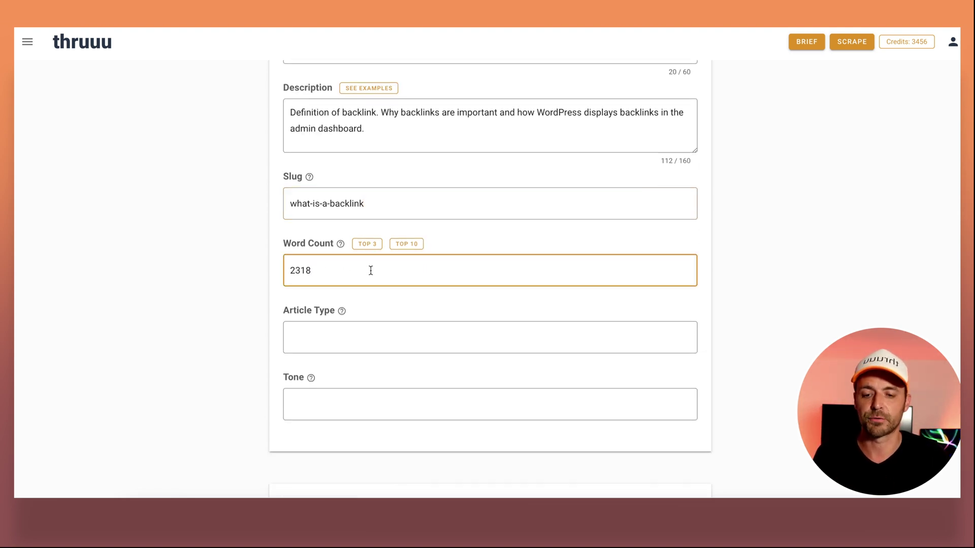
left_click(367, 245)
left_click(414, 246)
left_click(337, 257)
double_click(338, 271)
left_click(361, 270)
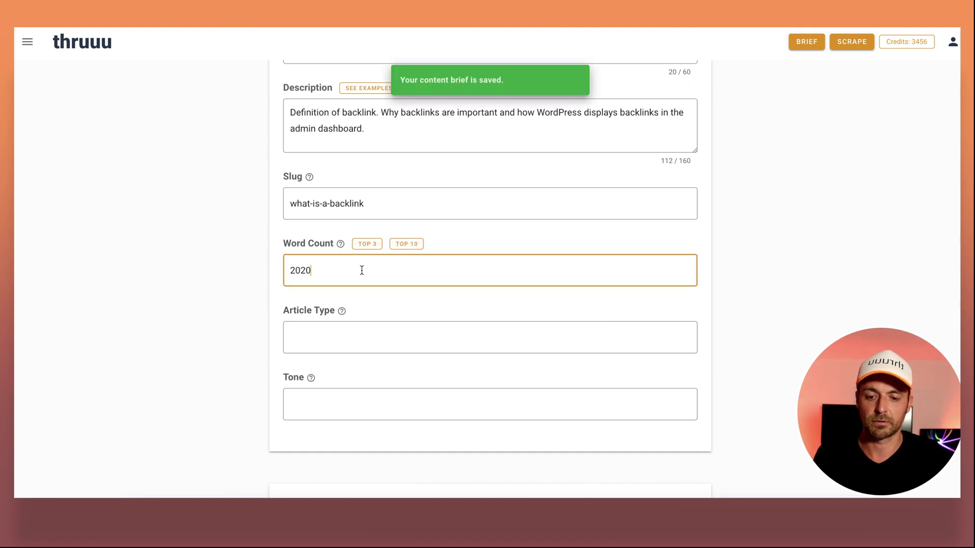
double_click(325, 270)
type("3000")
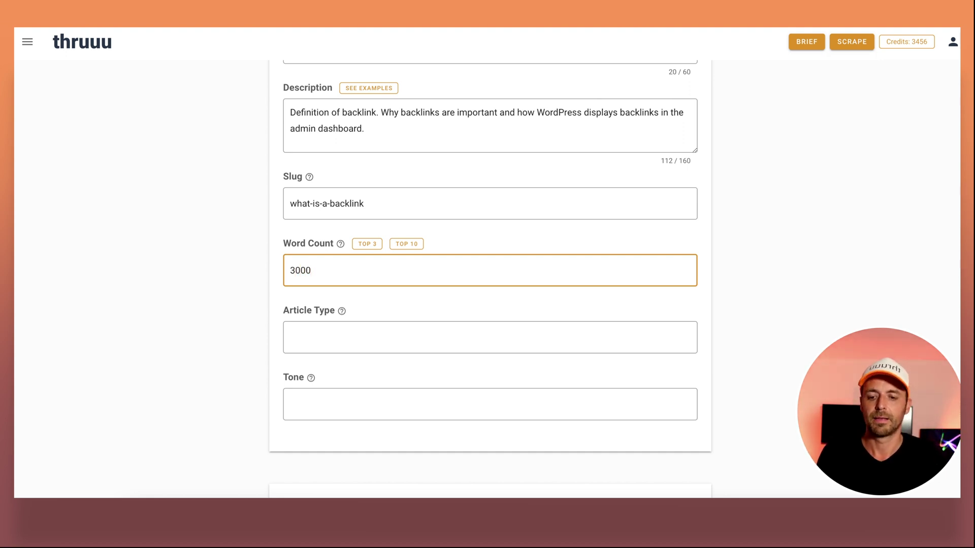
Set the Article Type to Blog Post and the Tone to Casual.
left_click(327, 341)
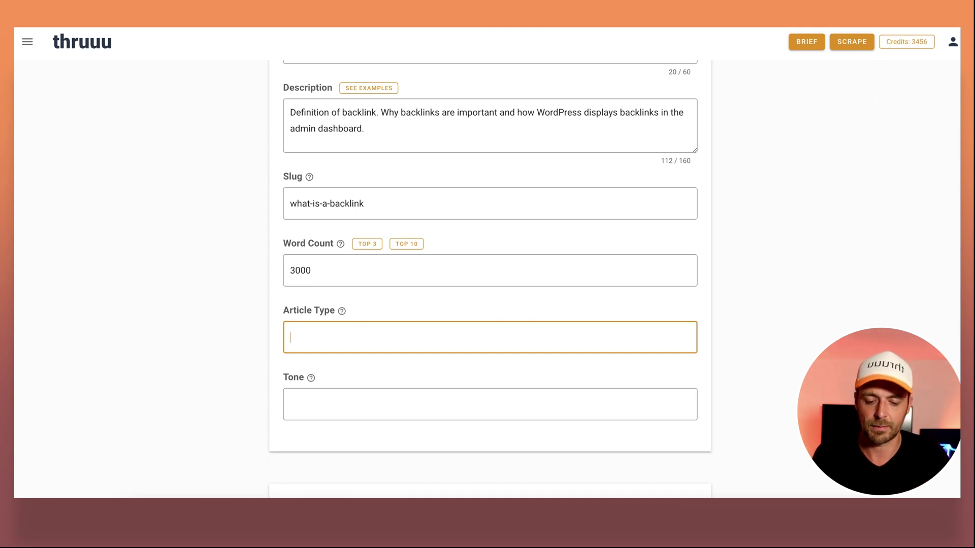
type("Blog Post")
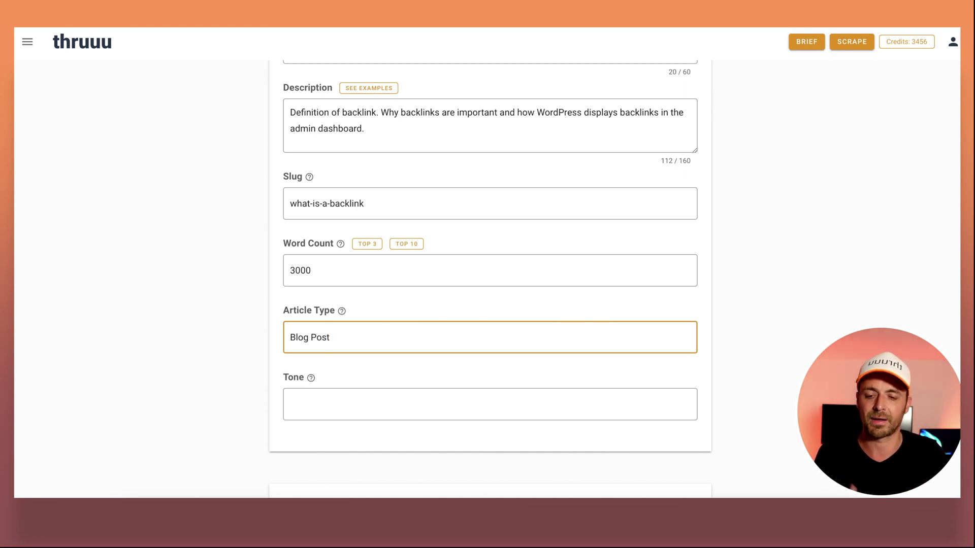
left_click(320, 398)
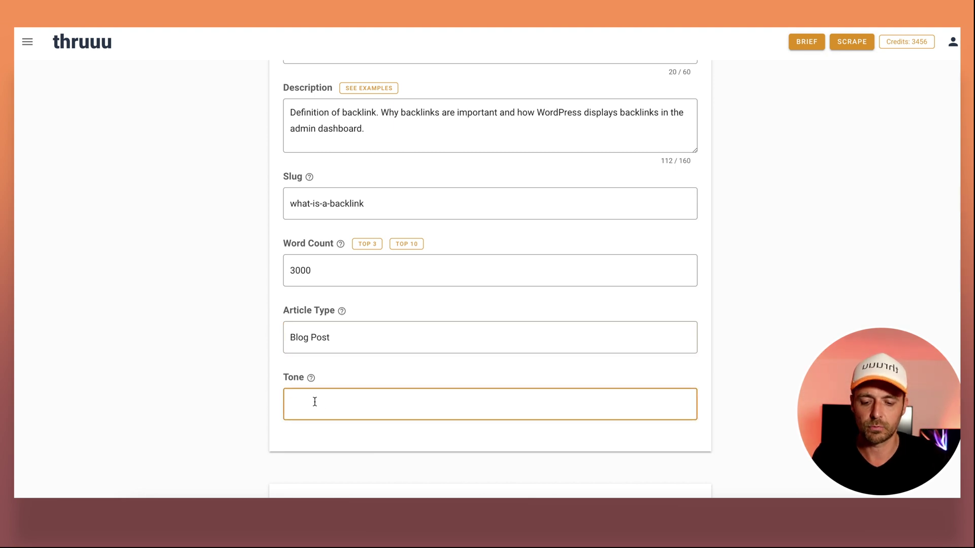
type("Casual")
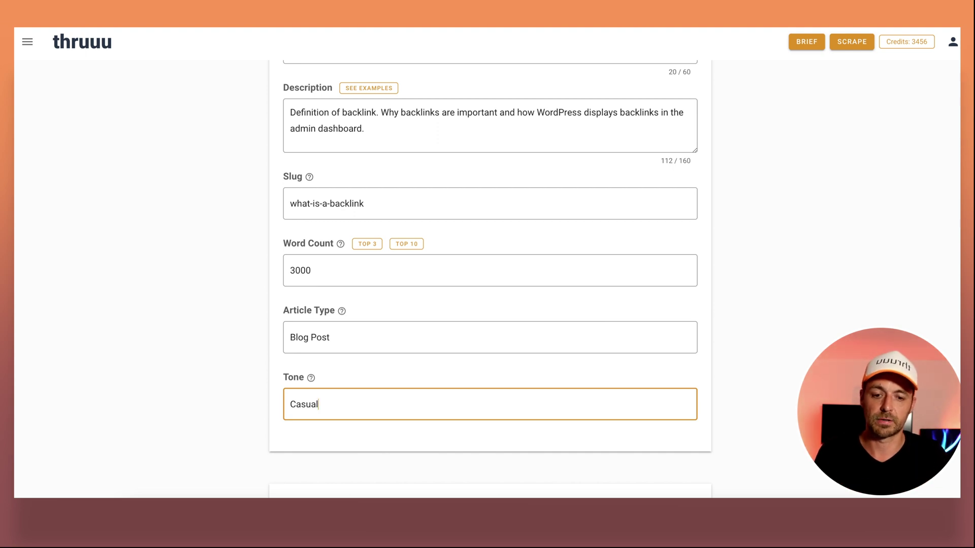
Scroll to the Outline section and check the heading level of 'What Are Backlinks?'.
scroll(332, 324, "down", 4)
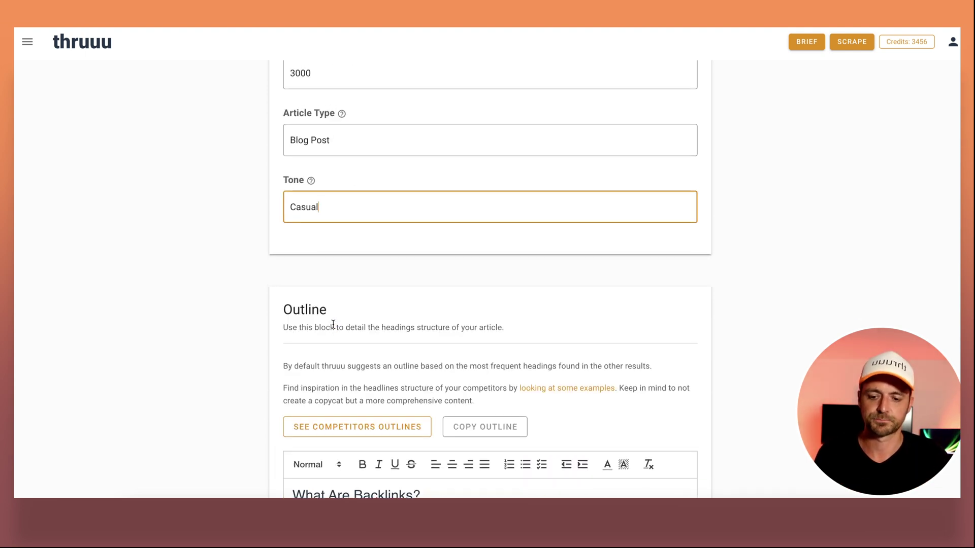
scroll(467, 275, "down", 4)
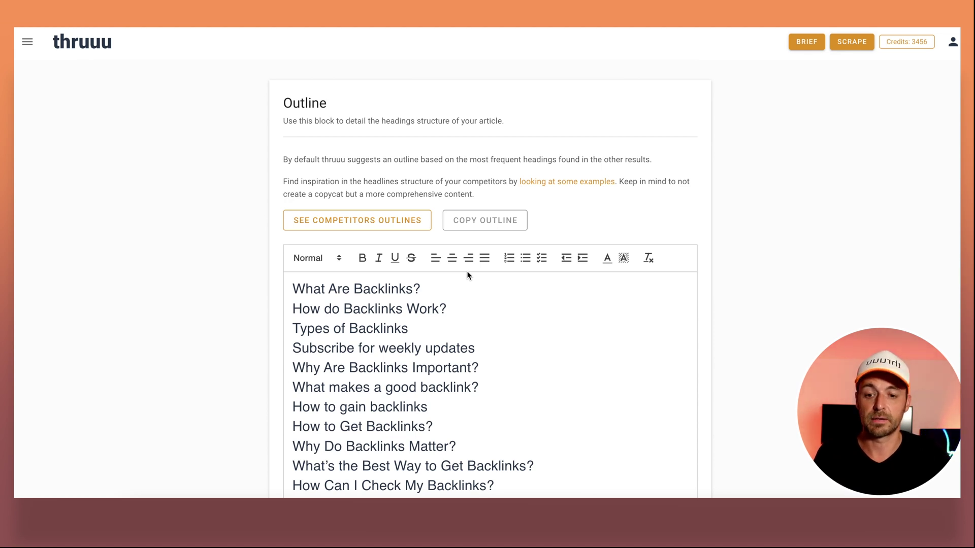
scroll(467, 275, "down", 1)
scroll(570, 247, "down", 2)
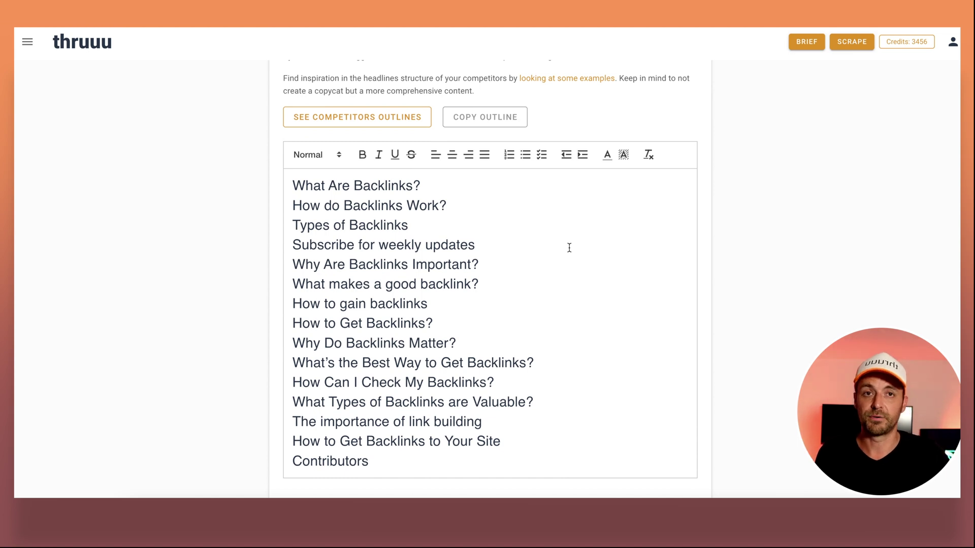
scroll(569, 247, "down", 1)
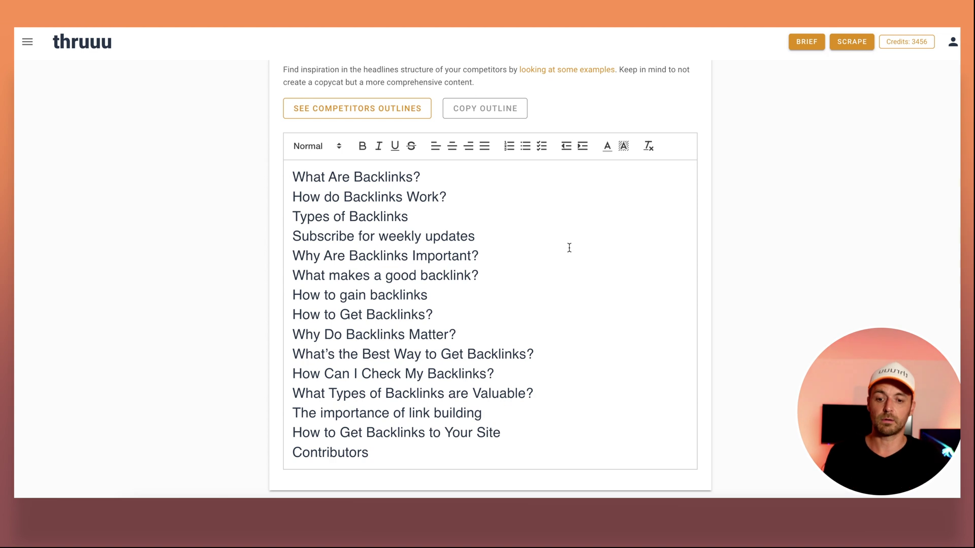
triple_click(315, 179)
left_click(477, 197)
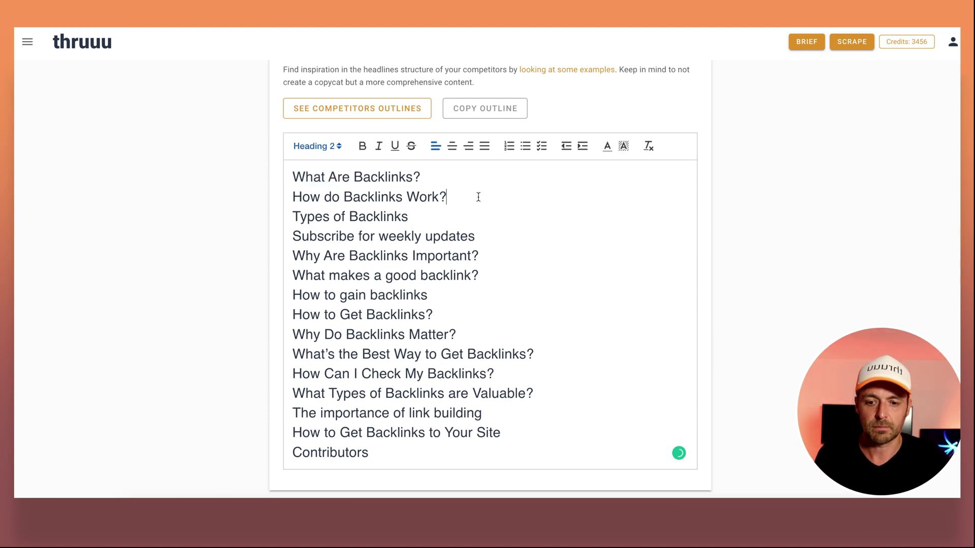
scroll(477, 196, "down", 1)
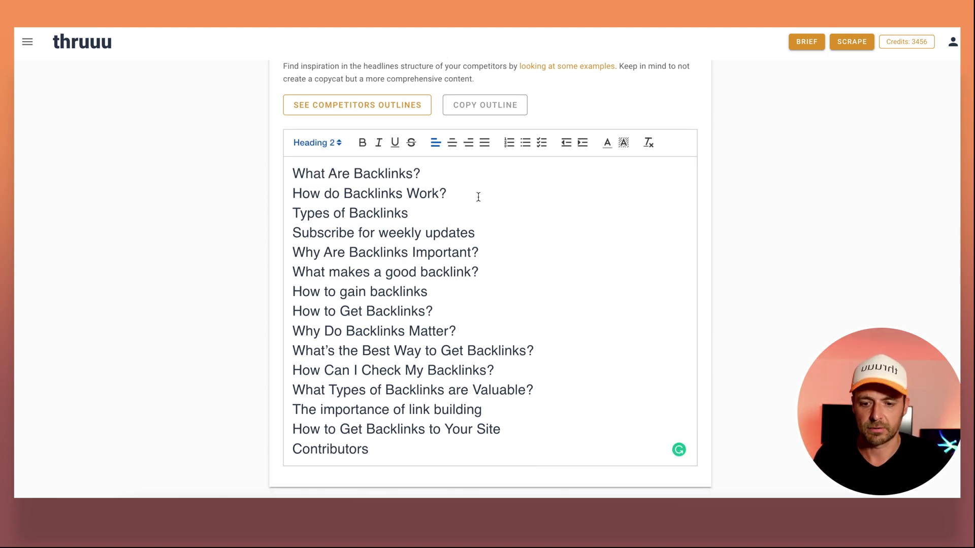
Show competitors' outlines and append What's domain authority? from result #5 to the outline.
left_click(365, 107)
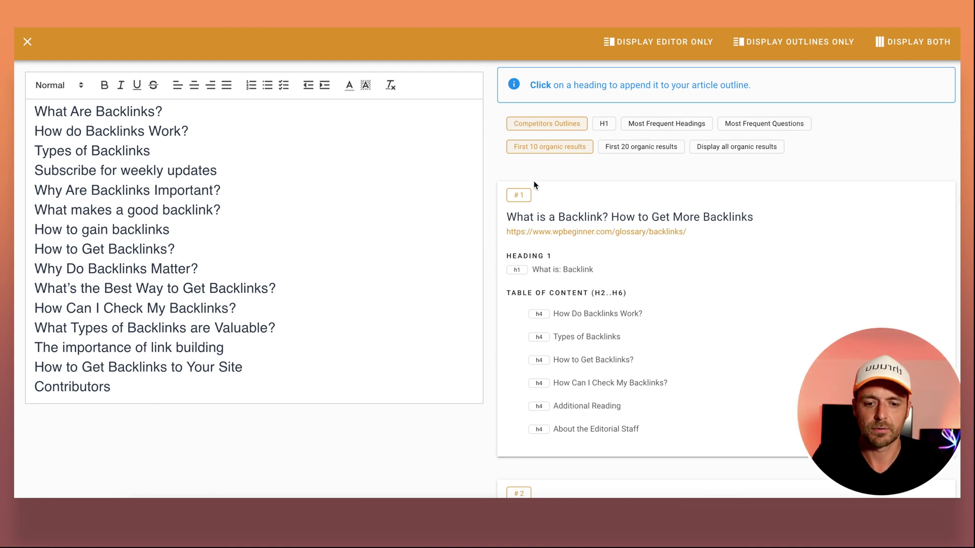
scroll(599, 218, "down", 12)
scroll(614, 231, "down", 8)
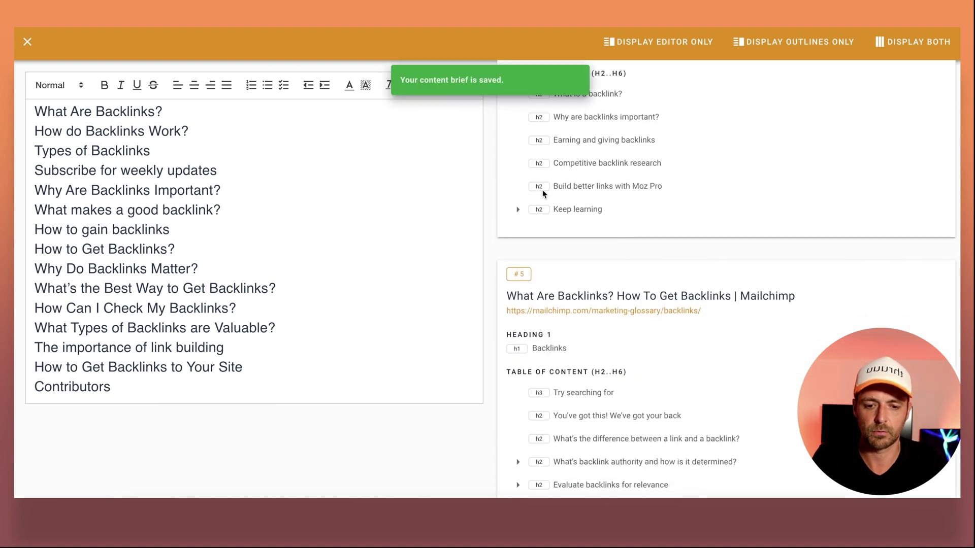
scroll(541, 188, "down", 4)
left_click(516, 248)
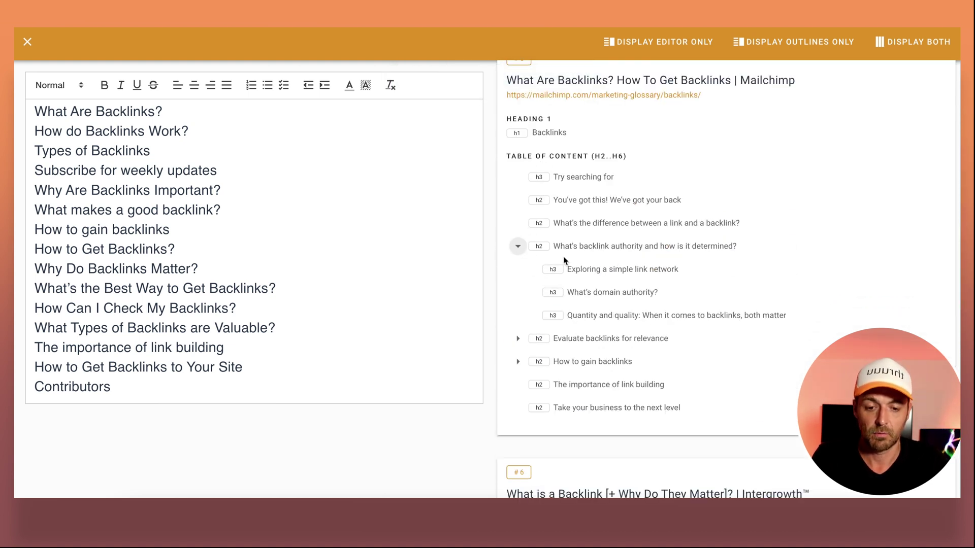
left_click(556, 293)
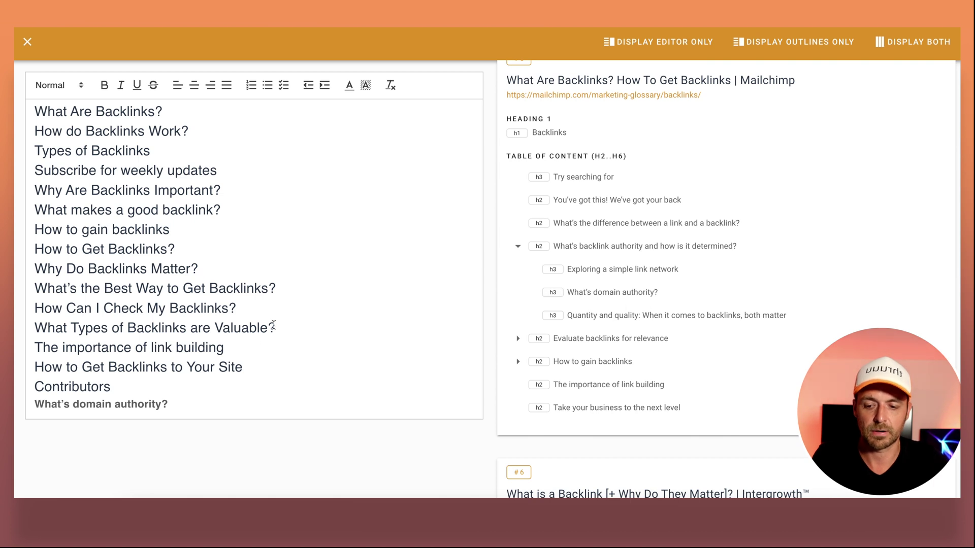
Delete the outline headings from What makes a good backlink? downward, plus the Contributors line.
triple_click(173, 403)
left_click(232, 398)
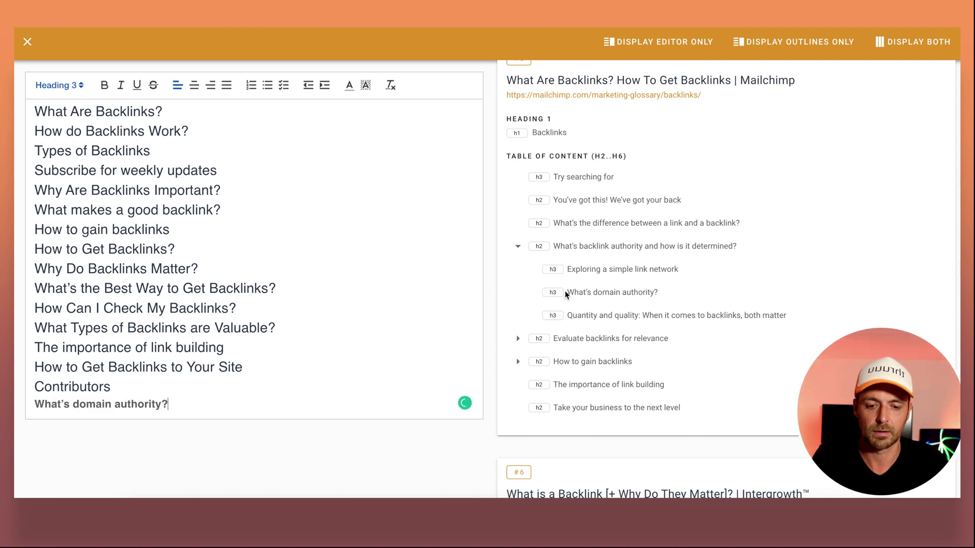
scroll(565, 292, "down", 3)
scroll(566, 294, "down", 5)
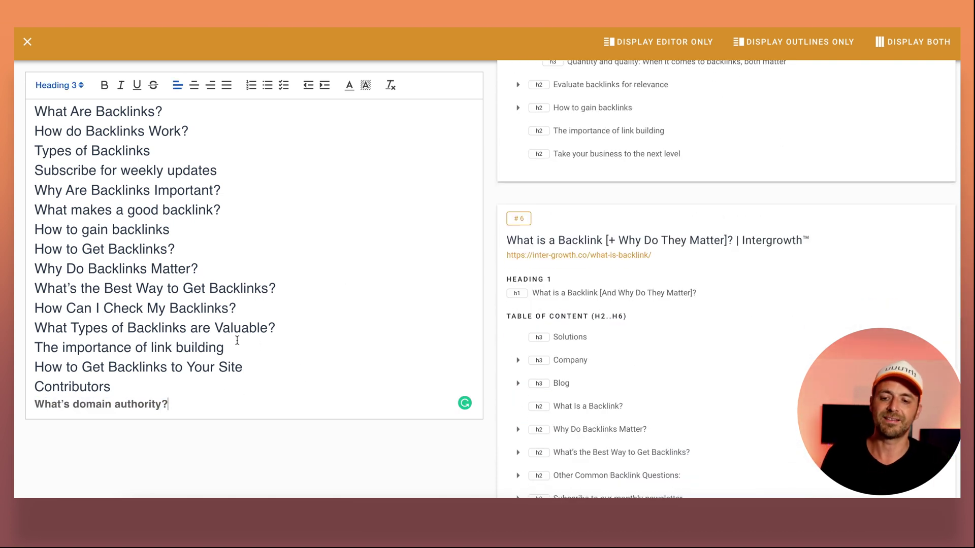
left_click_drag(250, 365, 15, 216)
key("BackSpace")
key("BackSpace")
double_click(66, 212)
key("Delete")
key("Delete")
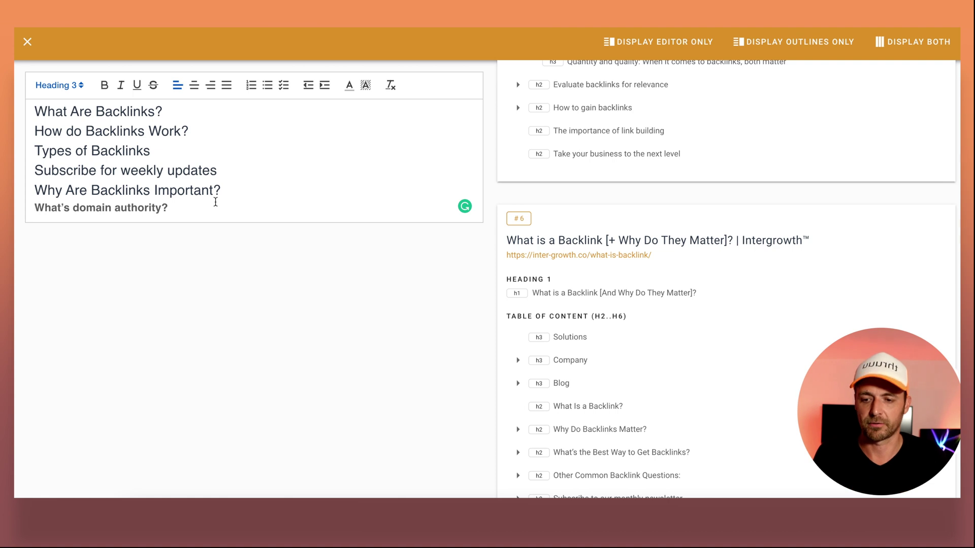
Append Why Are Backlinks Important? and What Types of Backlinks are Valuable? from competitor outlines.
scroll(547, 143, "up", 5)
scroll(548, 143, "down", 9)
scroll(547, 143, "down", 4)
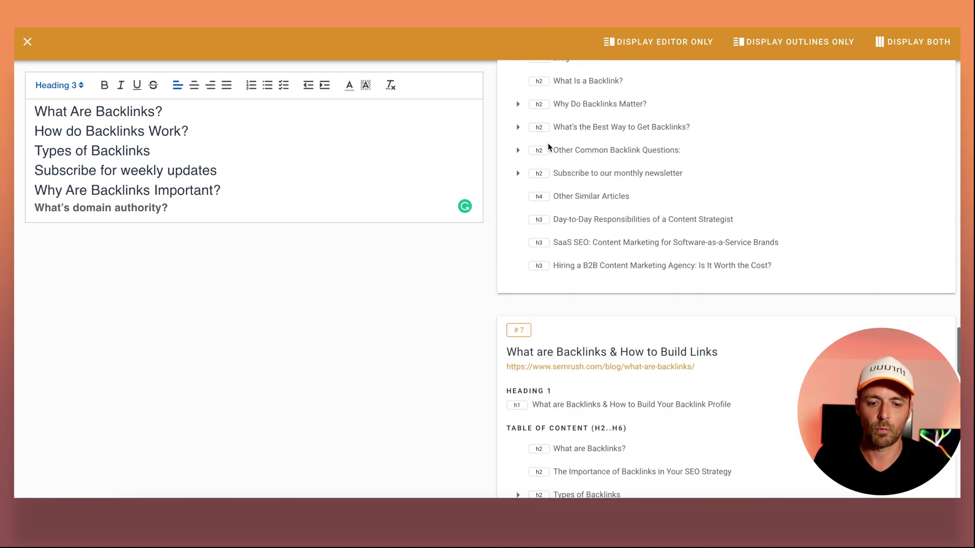
left_click(772, 47)
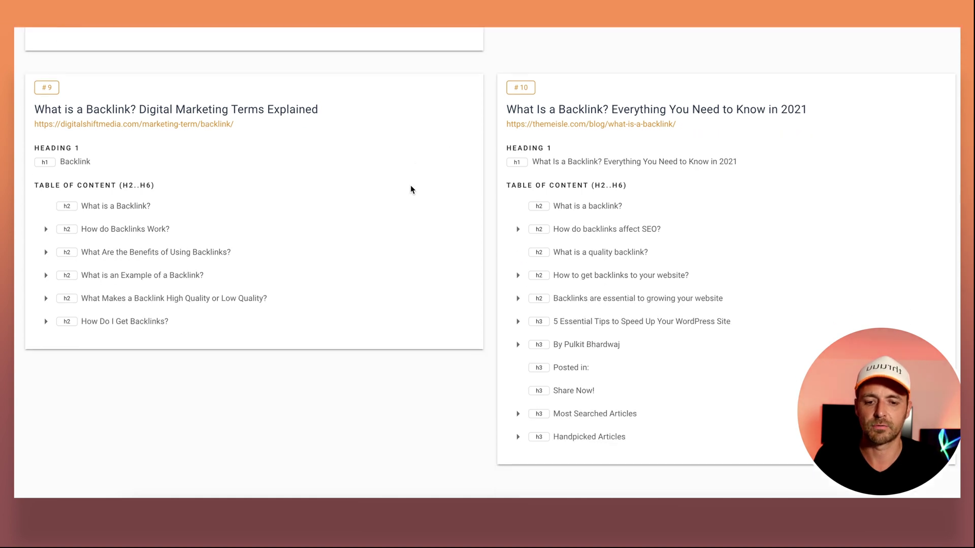
scroll(412, 189, "up", 12)
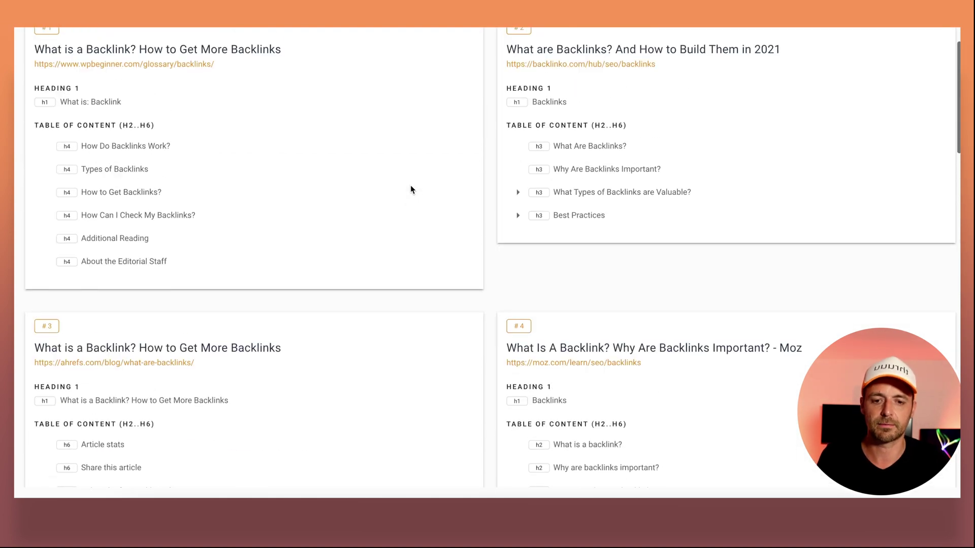
left_click(577, 172)
left_click(580, 192)
Switch to the editor-only view, then back to editor and competitors side by side.
scroll(565, 172, "up", 4)
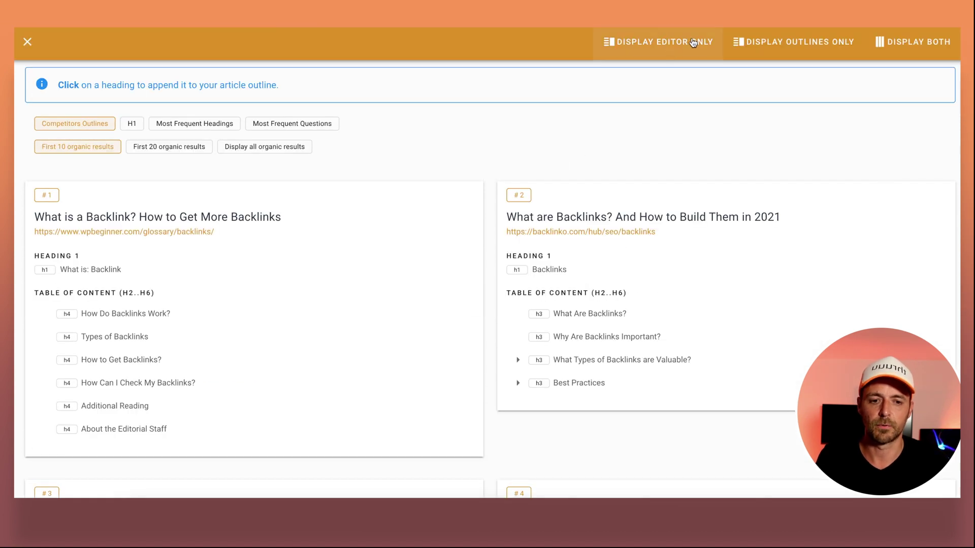
left_click(693, 42)
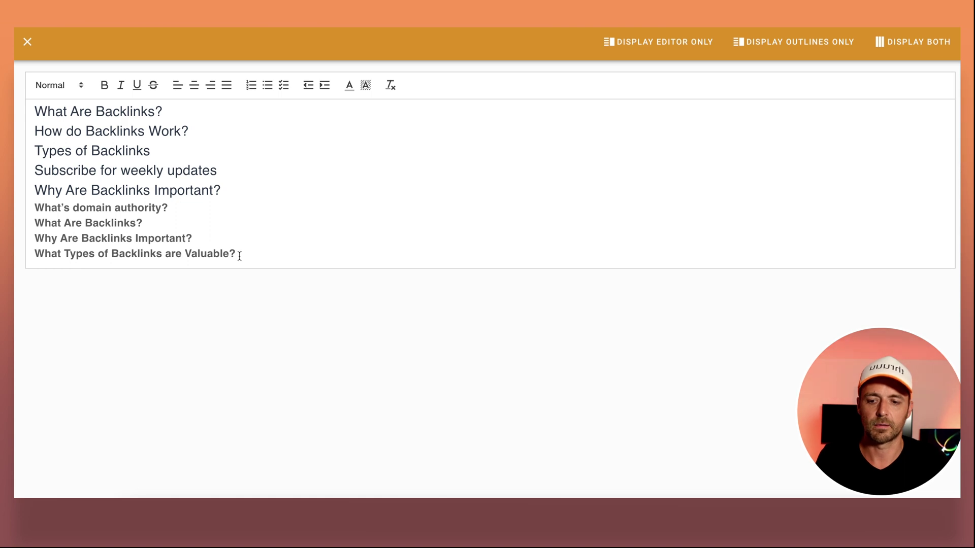
left_click(909, 42)
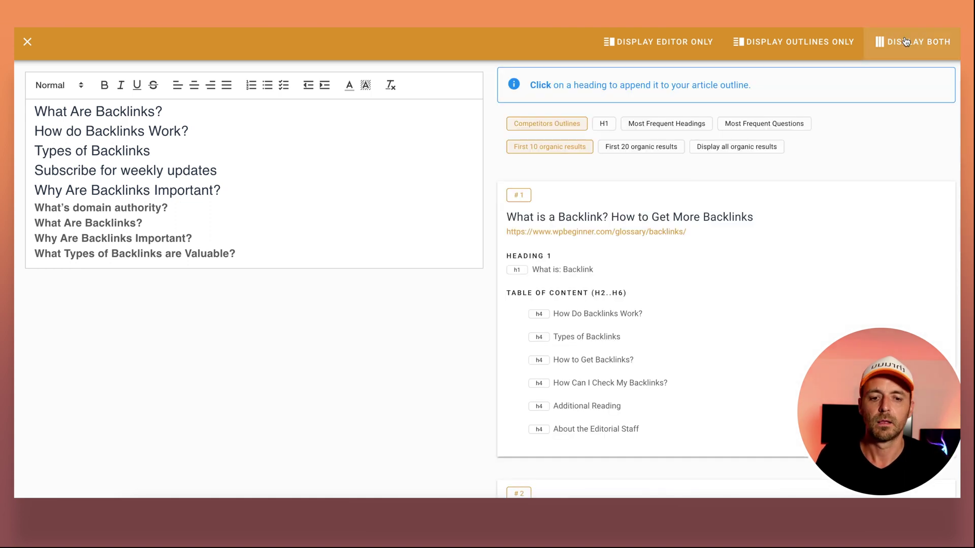
Make the competitor H1 'What are Backlinks & How to Build Your Backlink Profile' the outline's title.
left_click(609, 130)
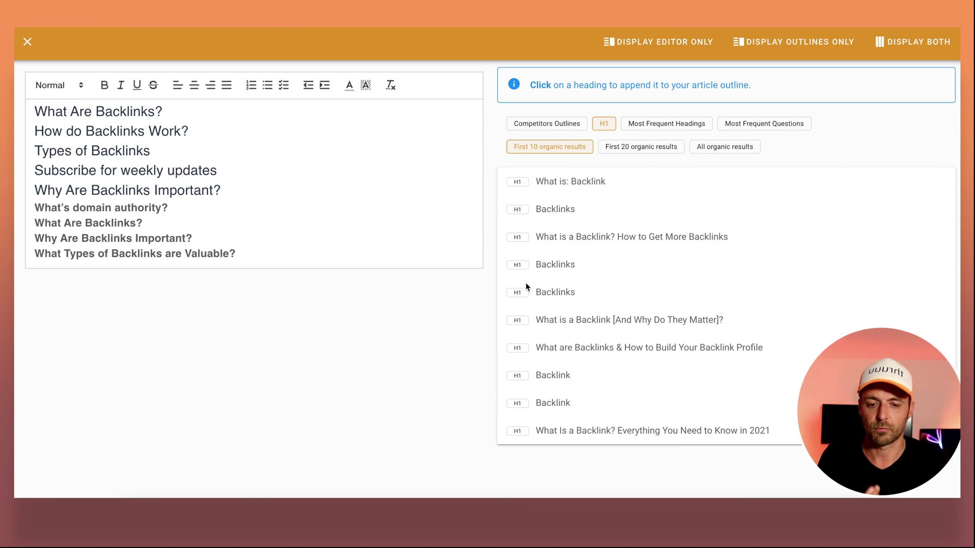
left_click(517, 348)
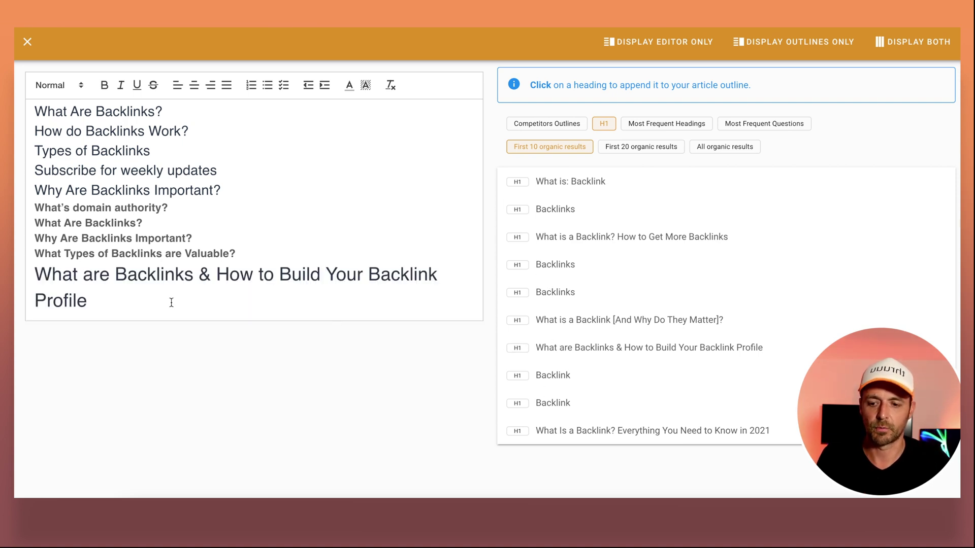
left_click(122, 298)
triple_click(122, 298)
key("ctrl+c")
key("BackSpace")
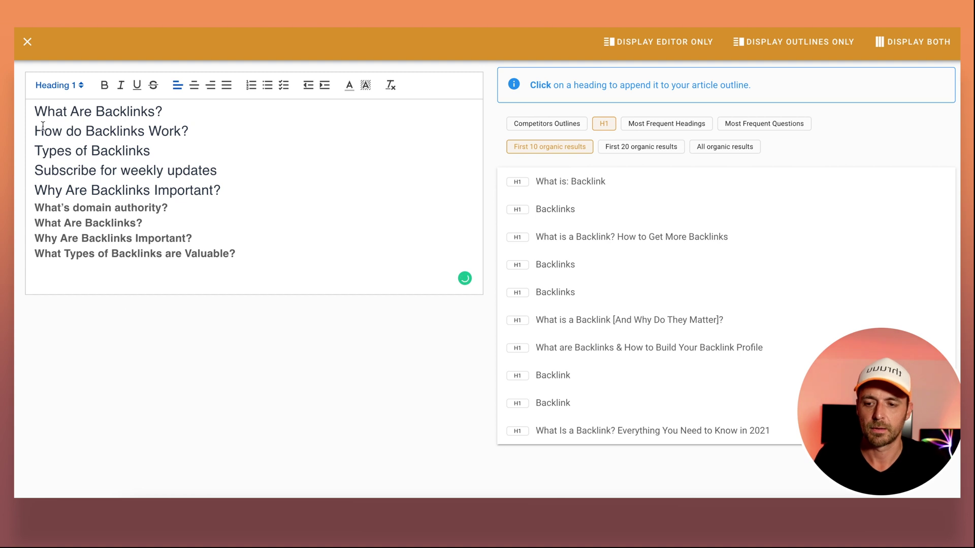
left_click(42, 127)
key("Return")
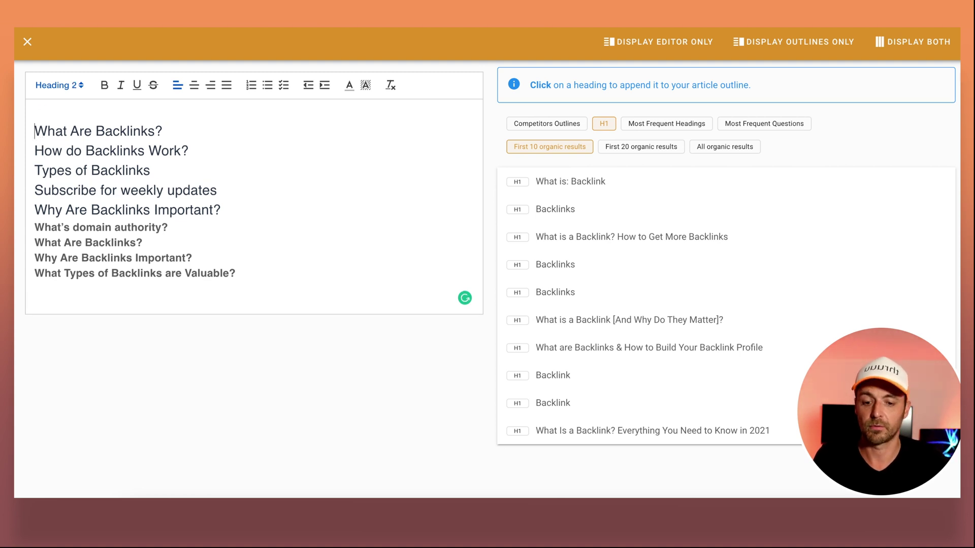
key("Up")
key("ctrl+v")
key("BackSpace")
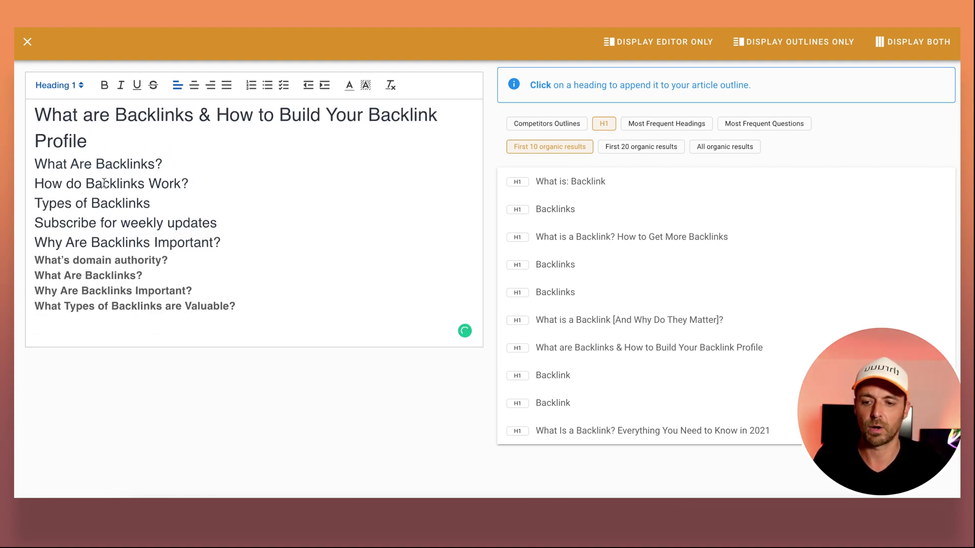
Move the four bold questions under Types of Backlinks and format them as a bullet list.
left_click_drag(236, 307, 32, 254)
key("ctrl+x")
left_click(165, 204)
key("ctrl+v")
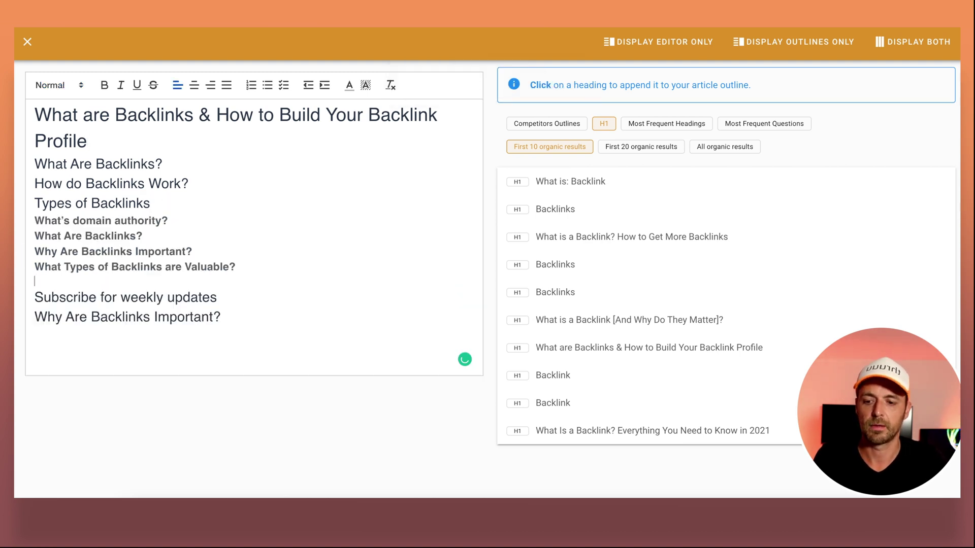
key("BackSpace")
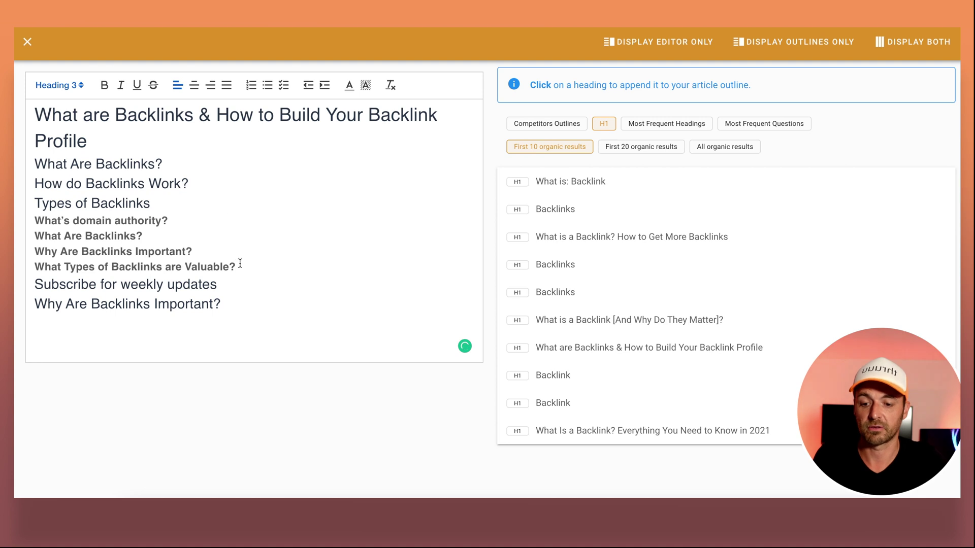
left_click_drag(241, 263, 19, 219)
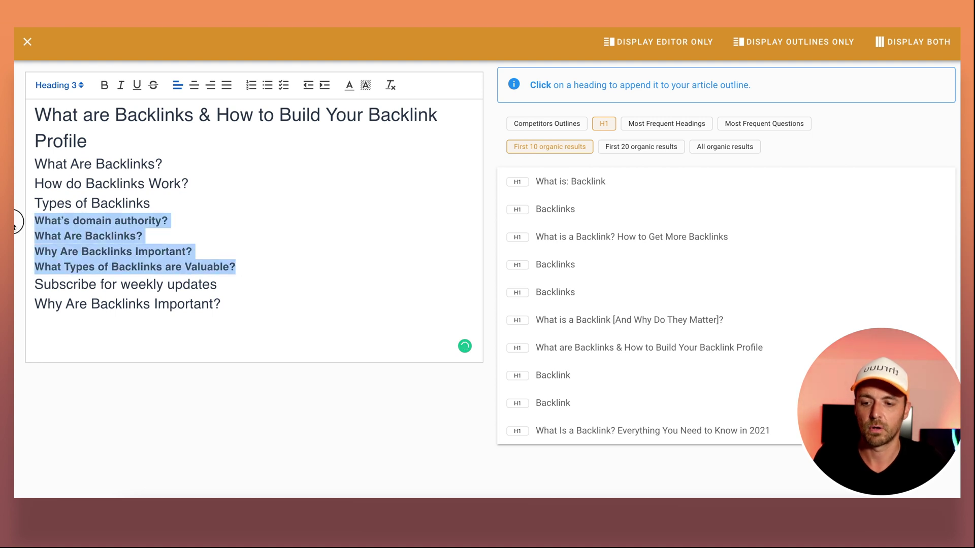
left_click(267, 85)
left_click(285, 215)
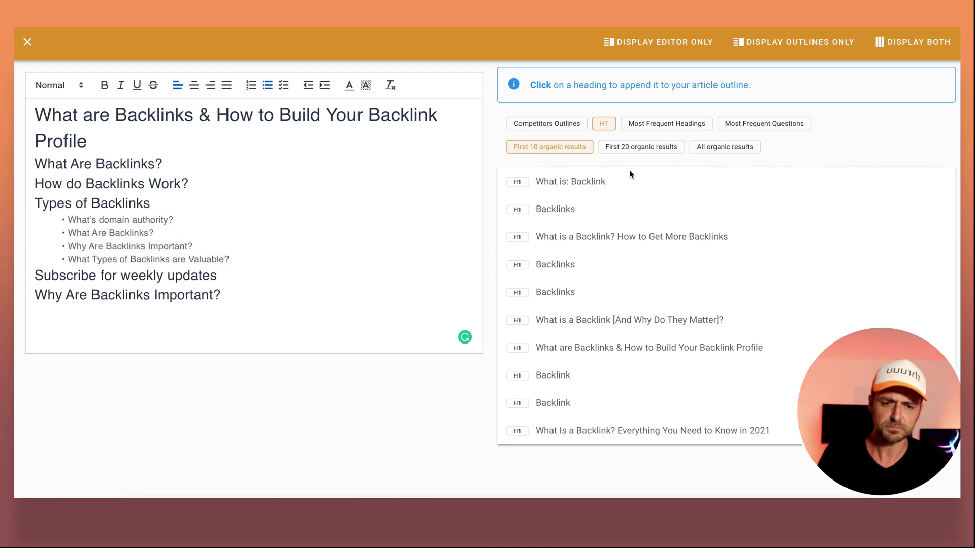
View competitors' most frequent headings counted across the first 20 organic results.
left_click(659, 125)
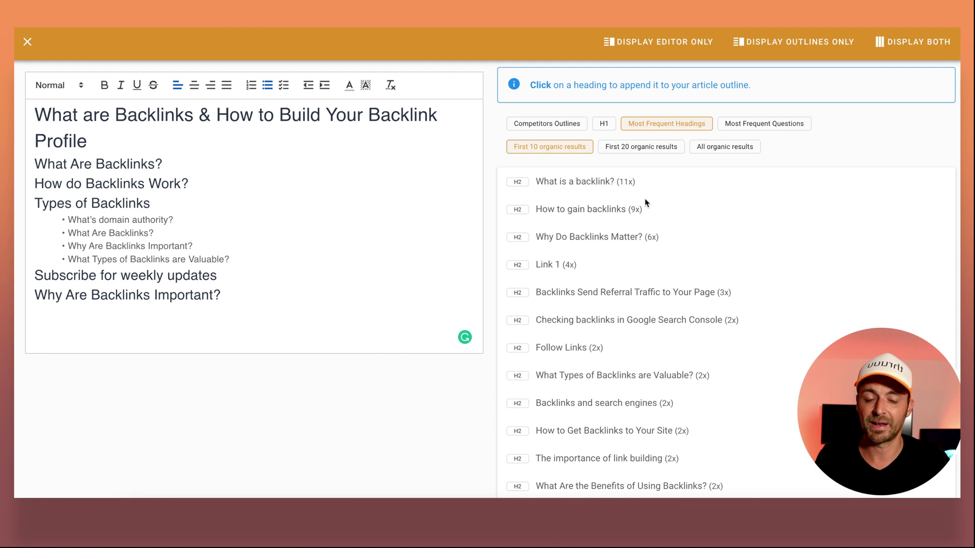
scroll(645, 202, "down", 1)
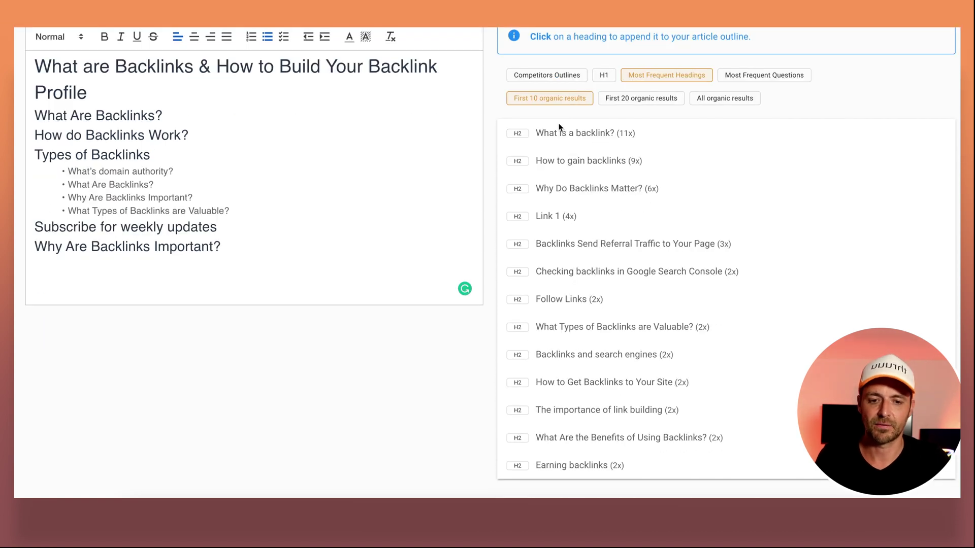
left_click(613, 99)
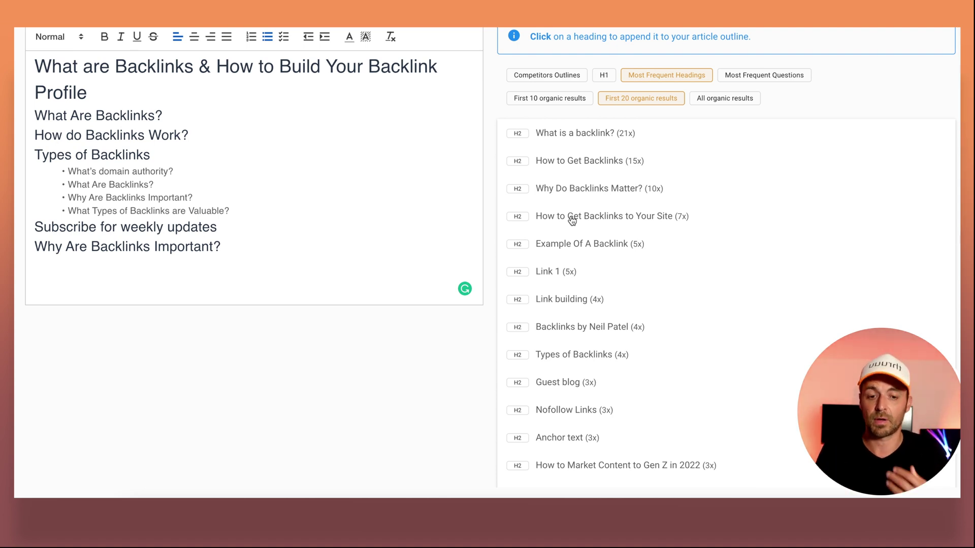
scroll(572, 220, "up", 1)
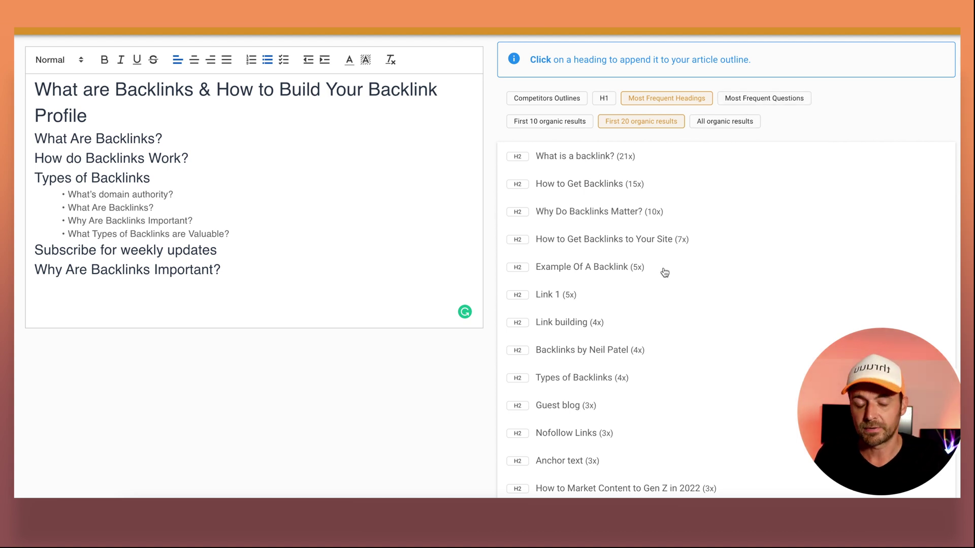
Browse through competitors' most frequent questions.
left_click(761, 99)
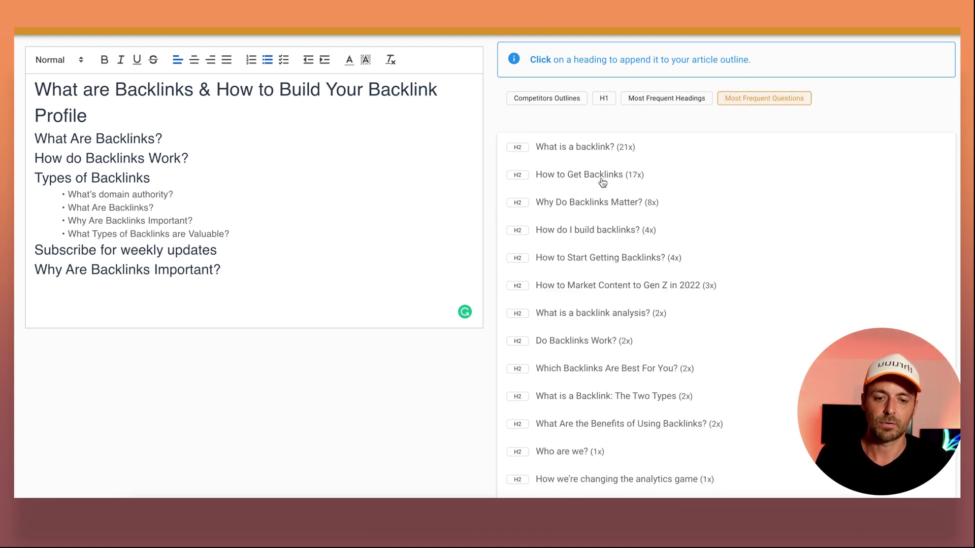
scroll(602, 181, "down", 1)
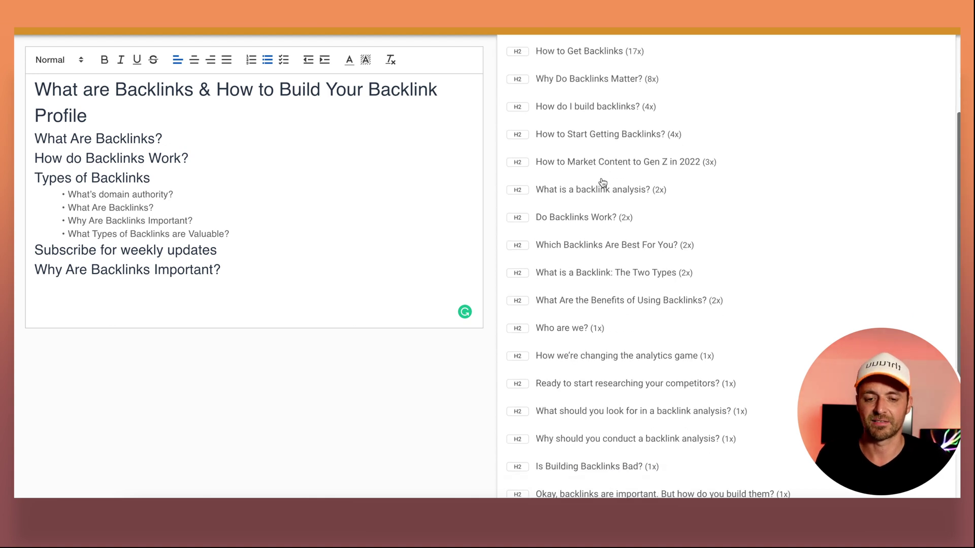
scroll(603, 183, "down", 4)
scroll(602, 181, "up", 6)
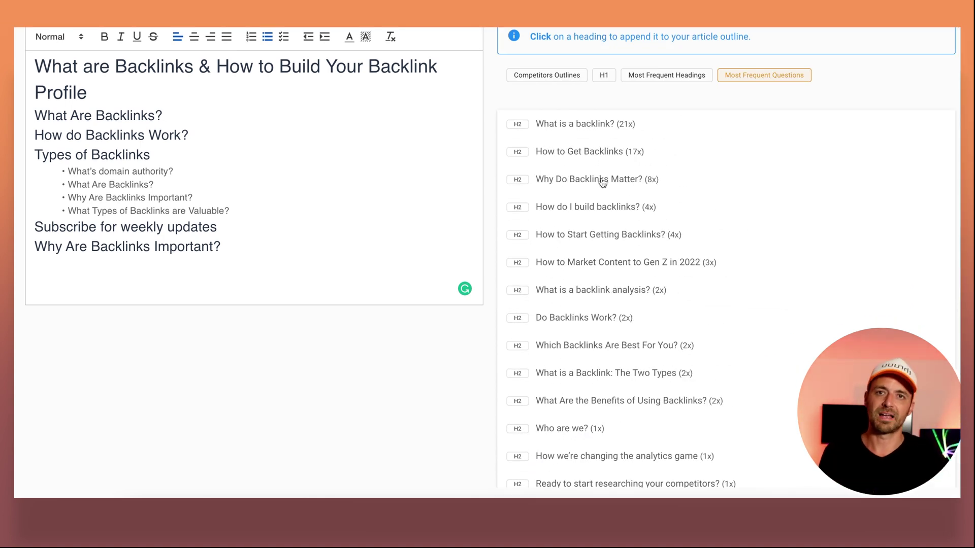
scroll(603, 182, "up", 2)
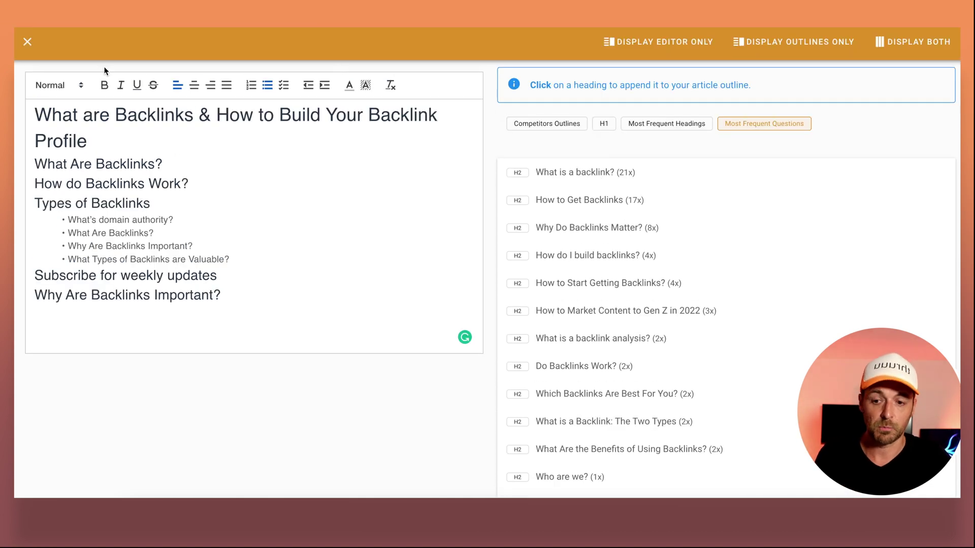
Close the competitor outlines and delete the Subscribe for weekly updates heading.
left_click(28, 43)
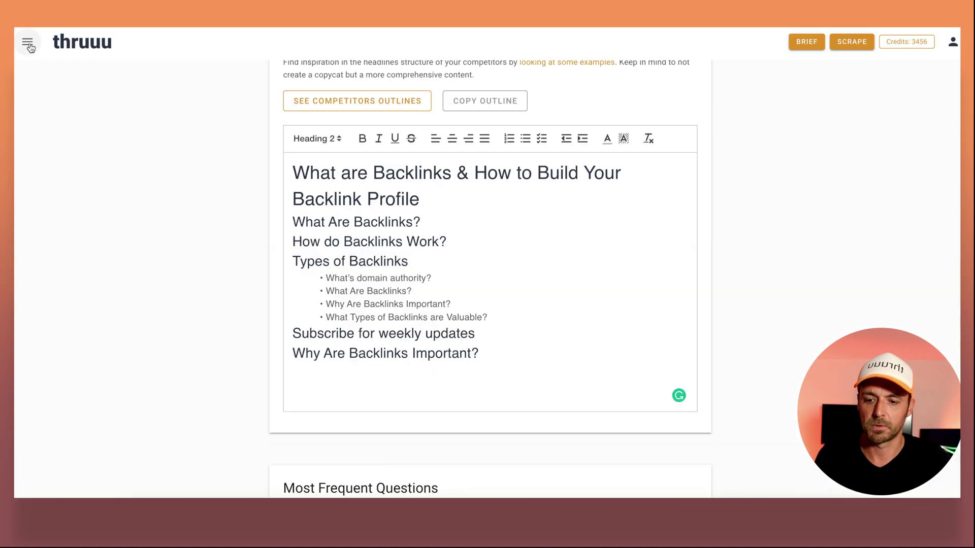
triple_click(360, 333)
key("BackSpace")
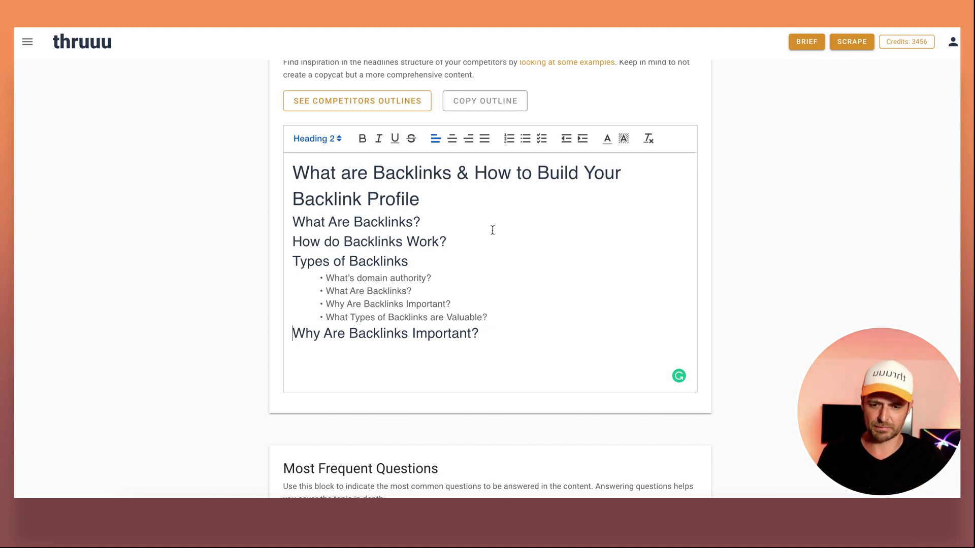
Preview the example on-page questions from competing pages, then scroll to Top Topics.
scroll(493, 230, "down", 4)
scroll(492, 234, "down", 2)
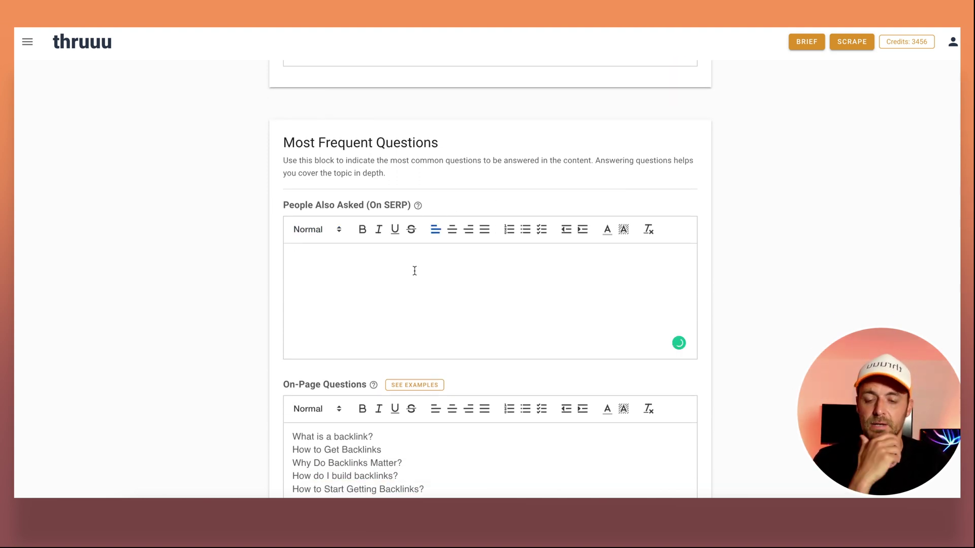
scroll(414, 271, "down", 2)
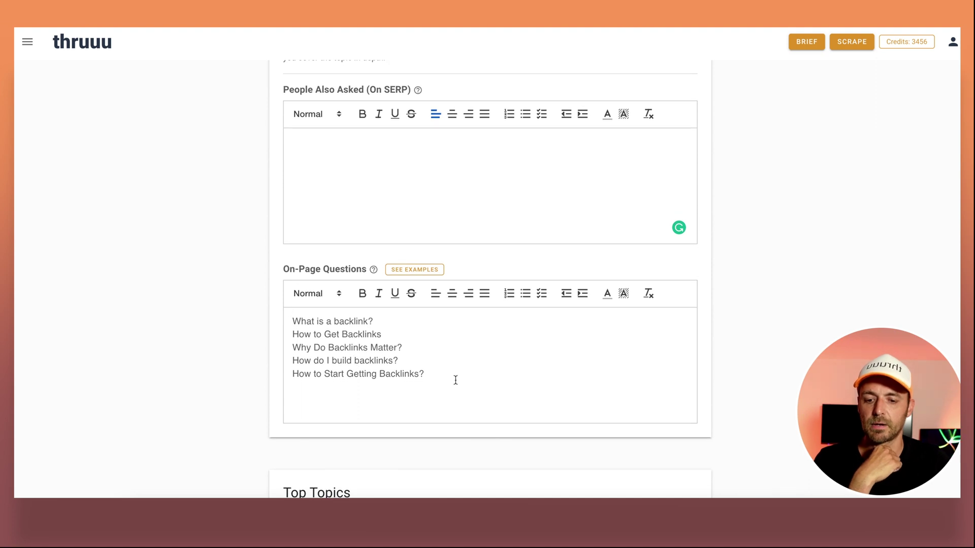
left_click_drag(425, 374, 292, 319)
left_click(452, 325)
left_click(416, 270)
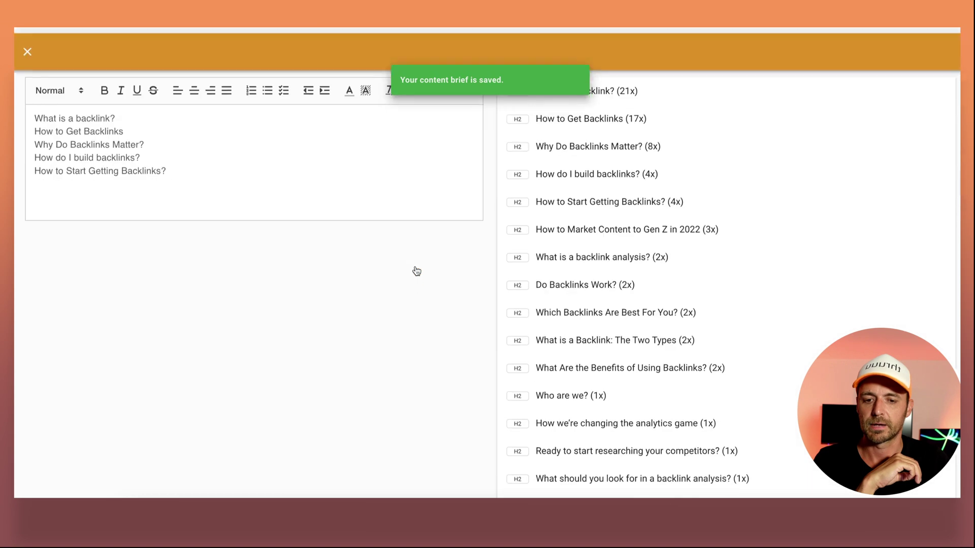
scroll(603, 250, "down", 3)
scroll(603, 250, "up", 3)
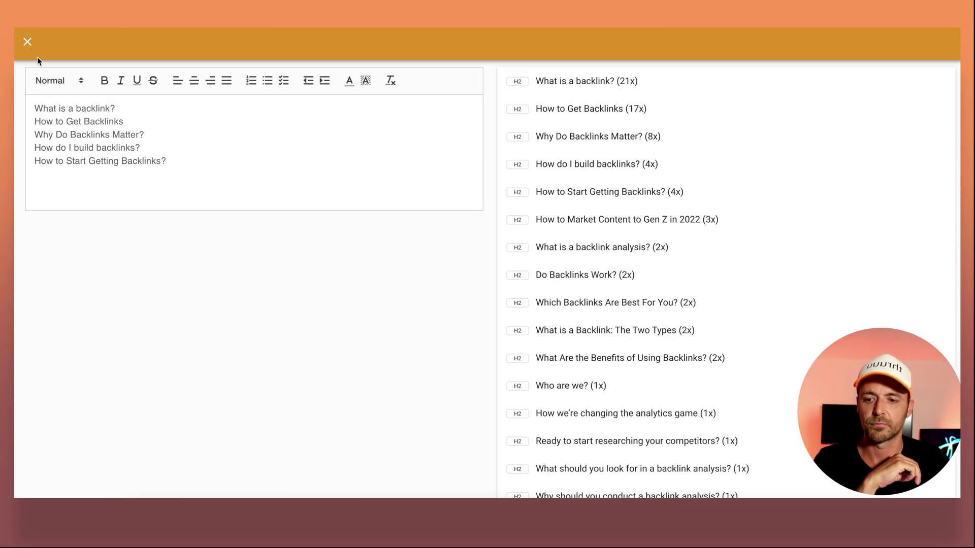
left_click(28, 41)
scroll(211, 249, "up", 2)
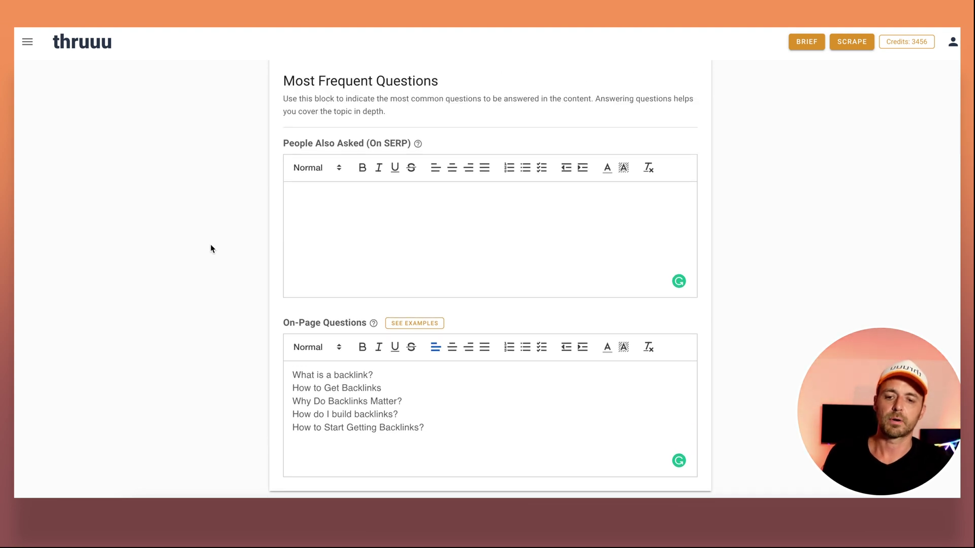
scroll(211, 248, "up", 1)
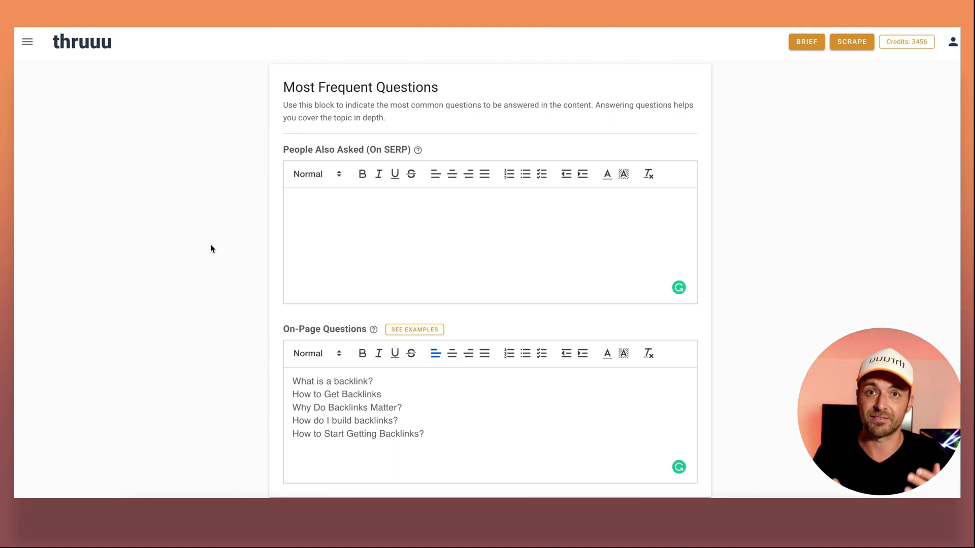
scroll(210, 245, "down", 8)
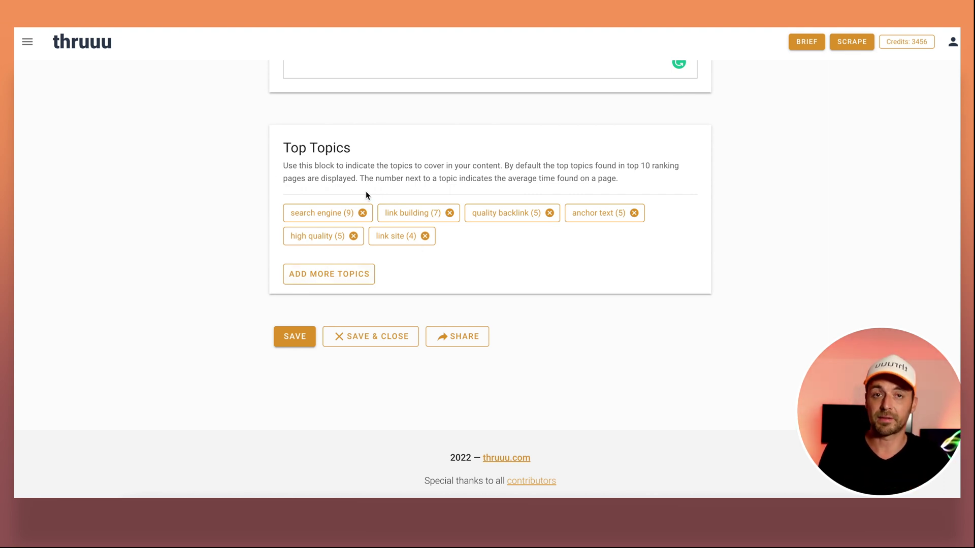
Swap link site and high quality for two-word topics type backlink, backlink site, google search, backlink audit.
left_click(424, 236)
left_click(353, 237)
left_click(331, 251)
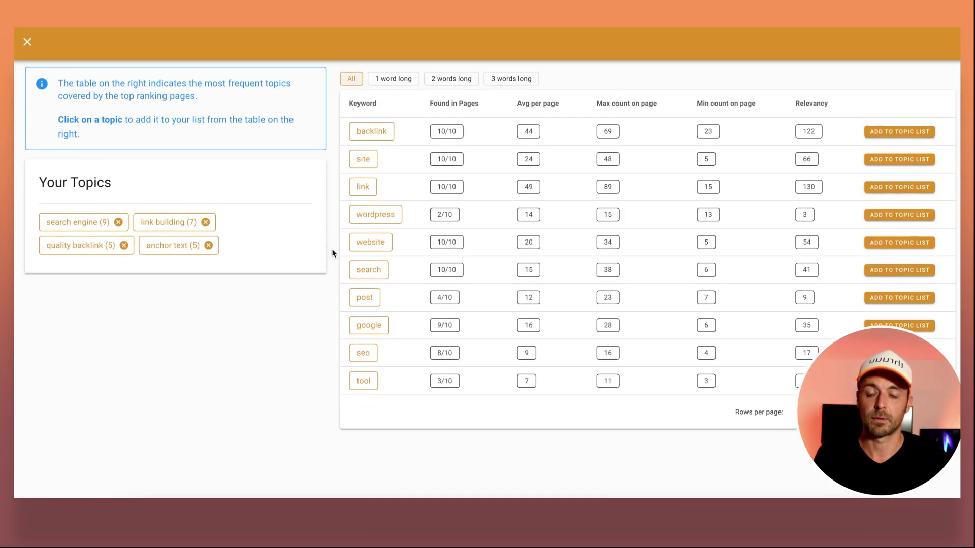
left_click(394, 78)
left_click(452, 82)
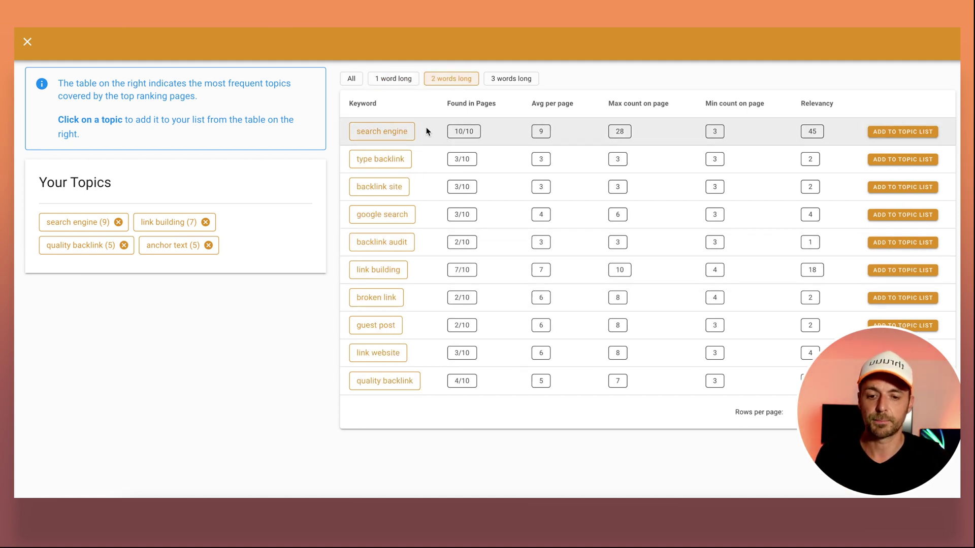
left_click(395, 159)
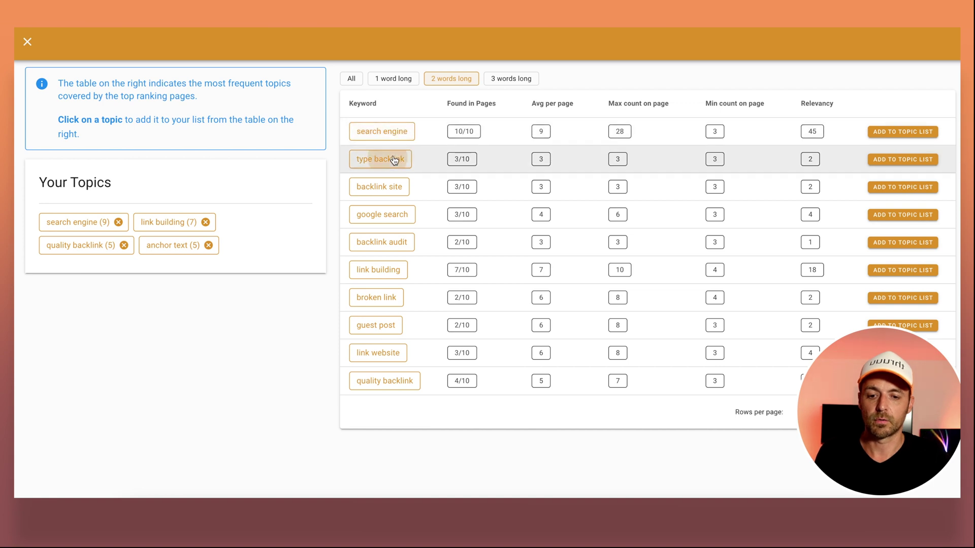
left_click(391, 187)
left_click(387, 215)
left_click(390, 243)
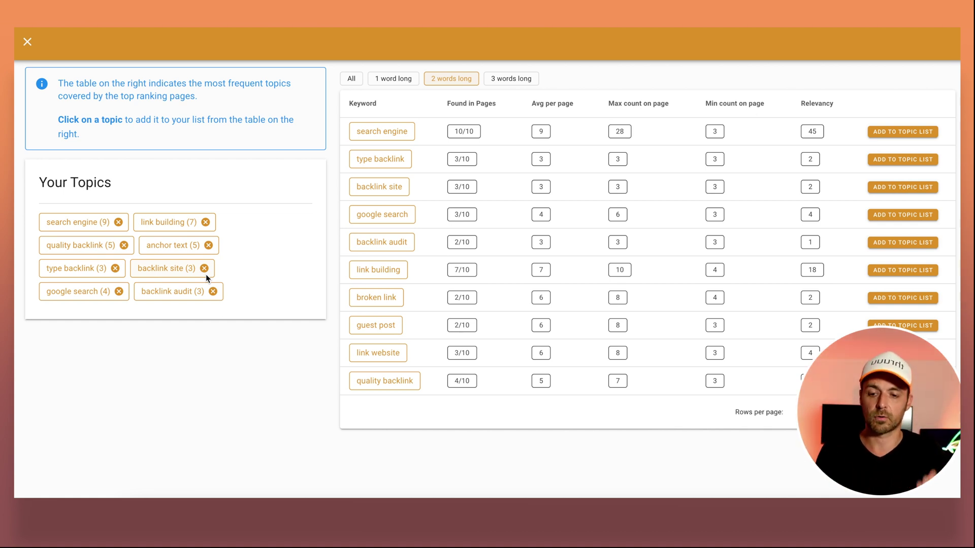
Close the topics table, save the brief, and copy the link from the Share dialog.
left_click(28, 41)
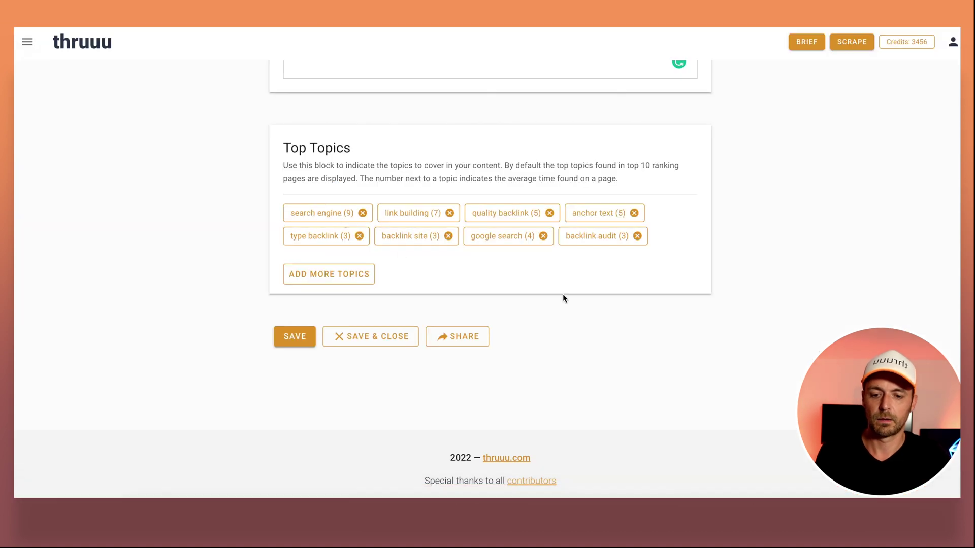
scroll(563, 299, "down", 2)
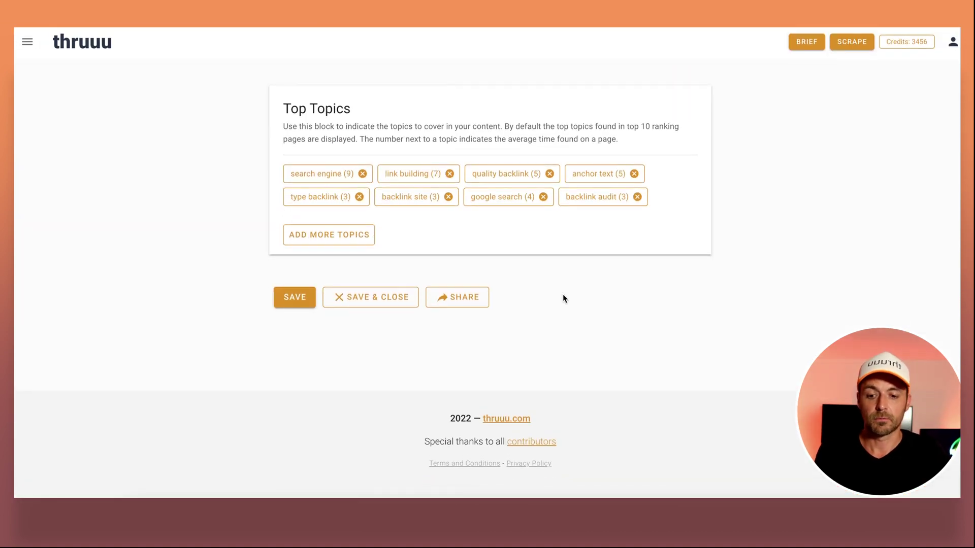
left_click(295, 301)
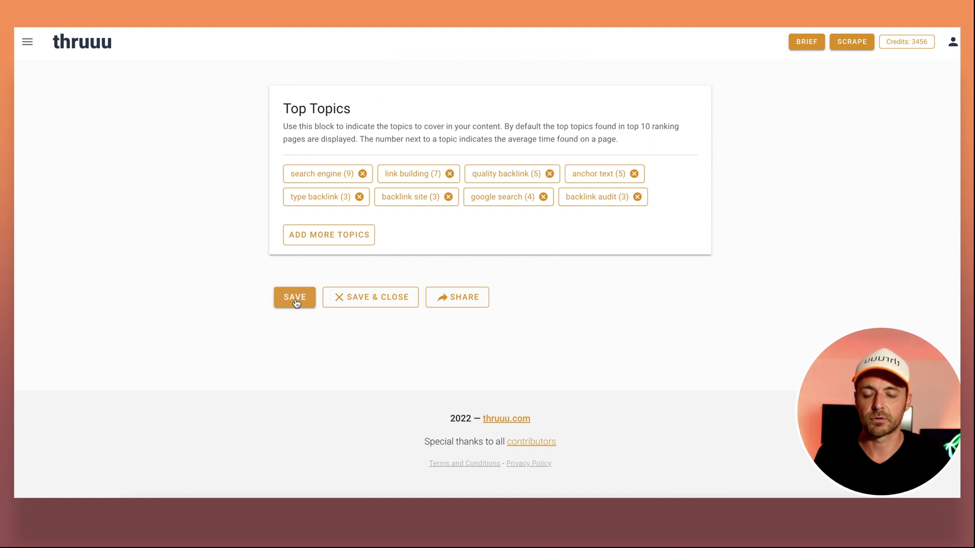
left_click(295, 299)
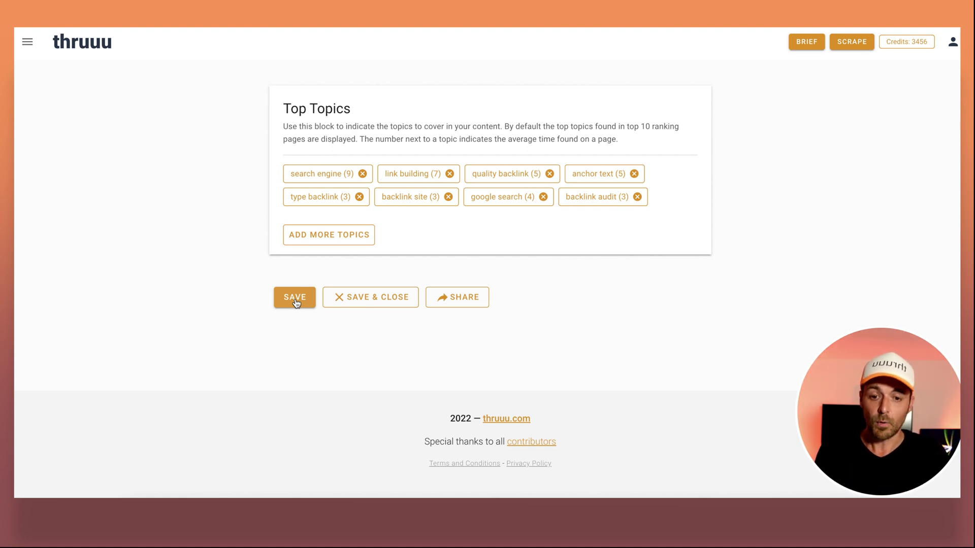
left_click(457, 299)
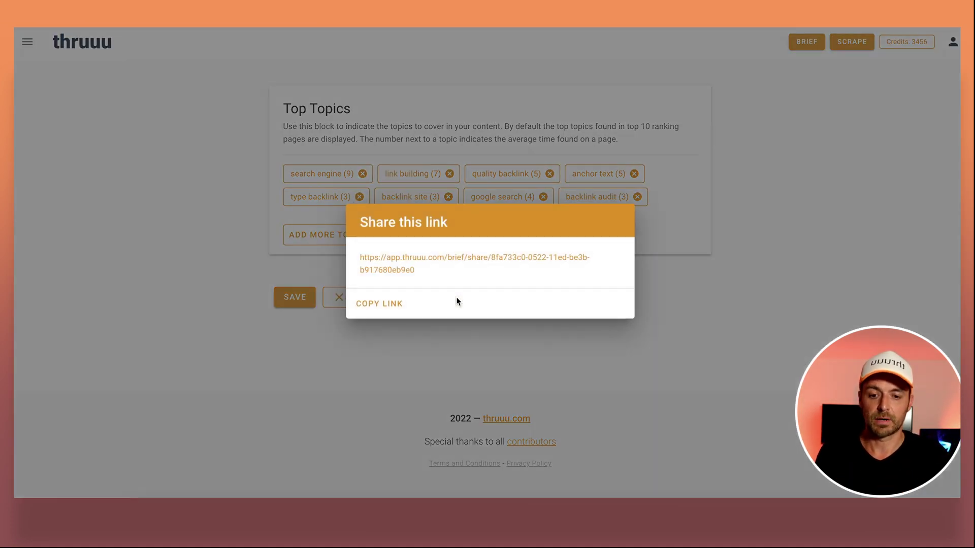
left_click(384, 305)
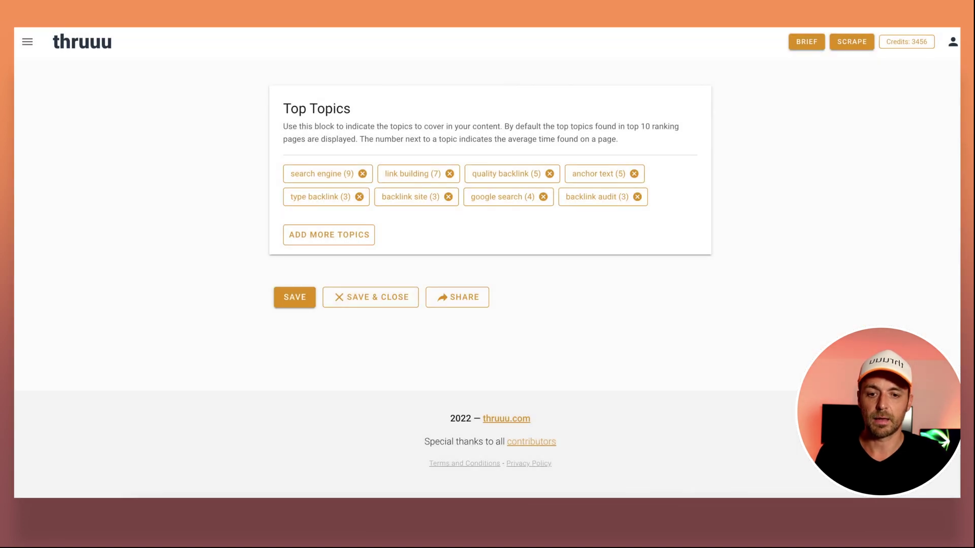
Load the copied thruuu share link in a new Chrome tab.
key("ctrl+t")
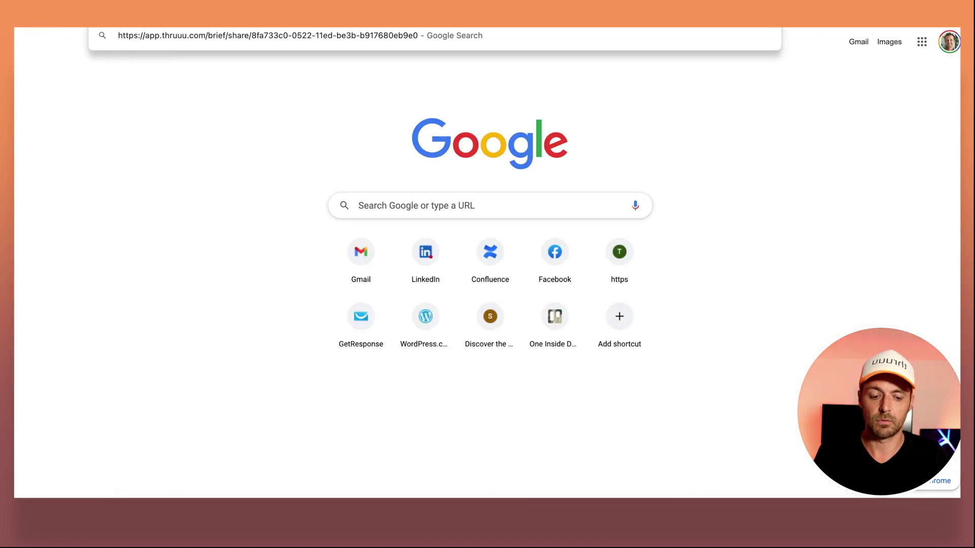
key("Return")
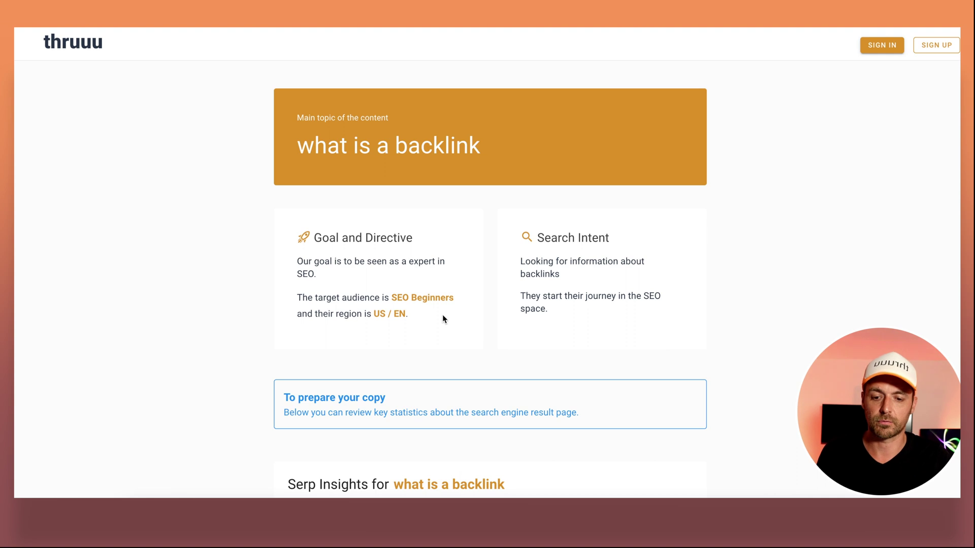
Sort the Competitors Analysis table by Page Rank in descending order.
scroll(559, 292, "down", 3)
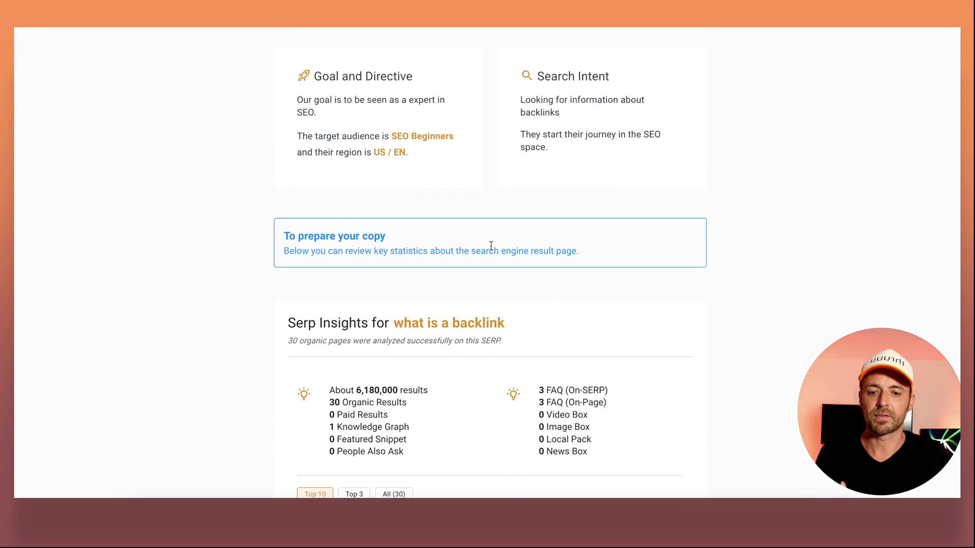
scroll(491, 246, "down", 3)
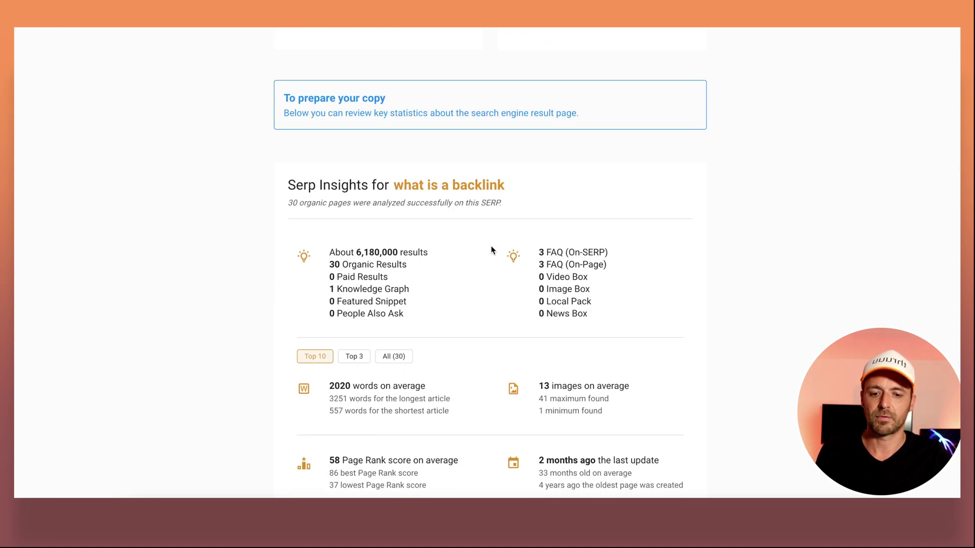
scroll(491, 249, "down", 1)
scroll(491, 250, "down", 1)
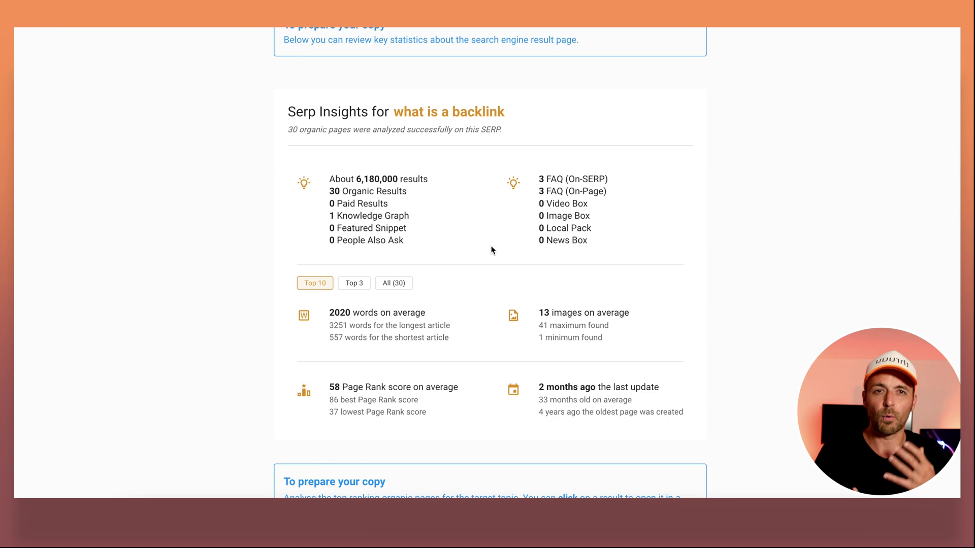
scroll(491, 250, "down", 8)
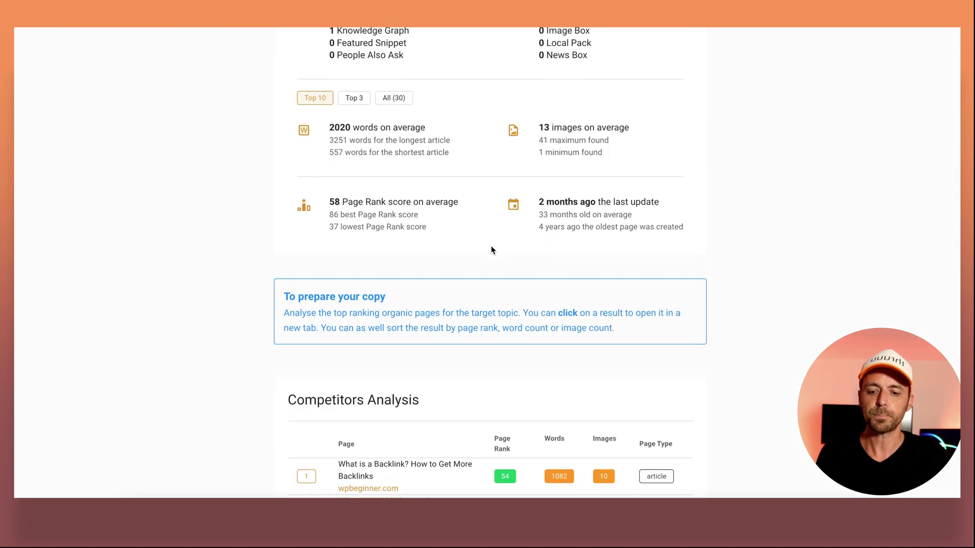
scroll(491, 250, "down", 1)
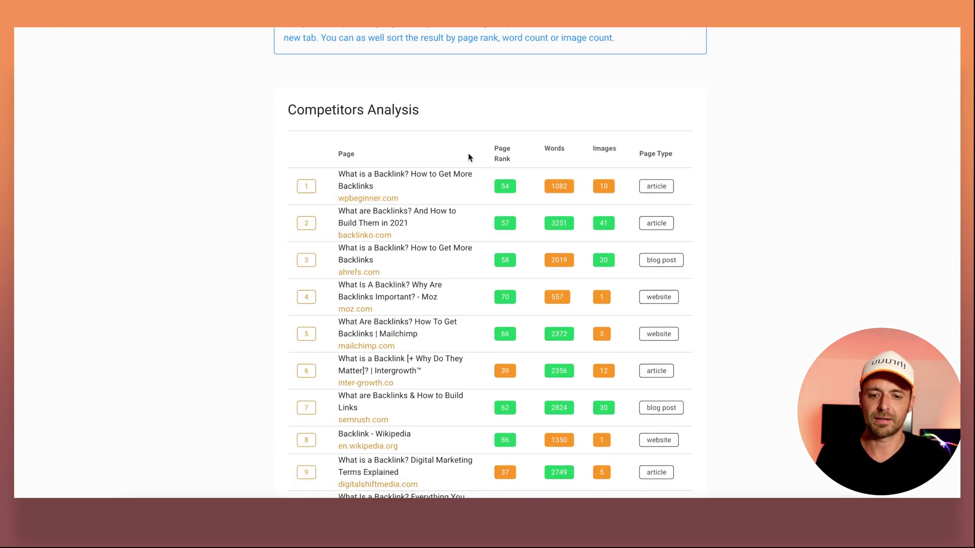
left_click(504, 153)
left_click(506, 156)
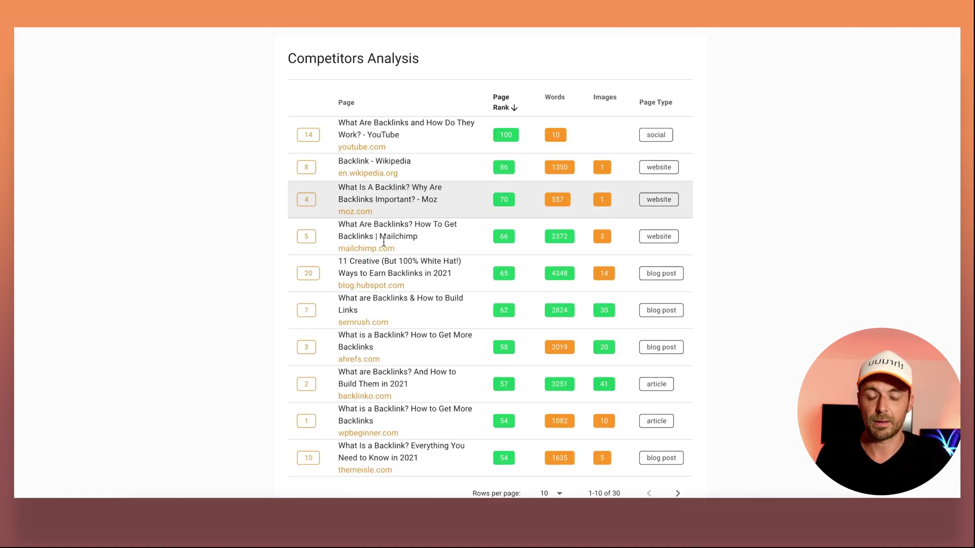
scroll(384, 244, "down", 4)
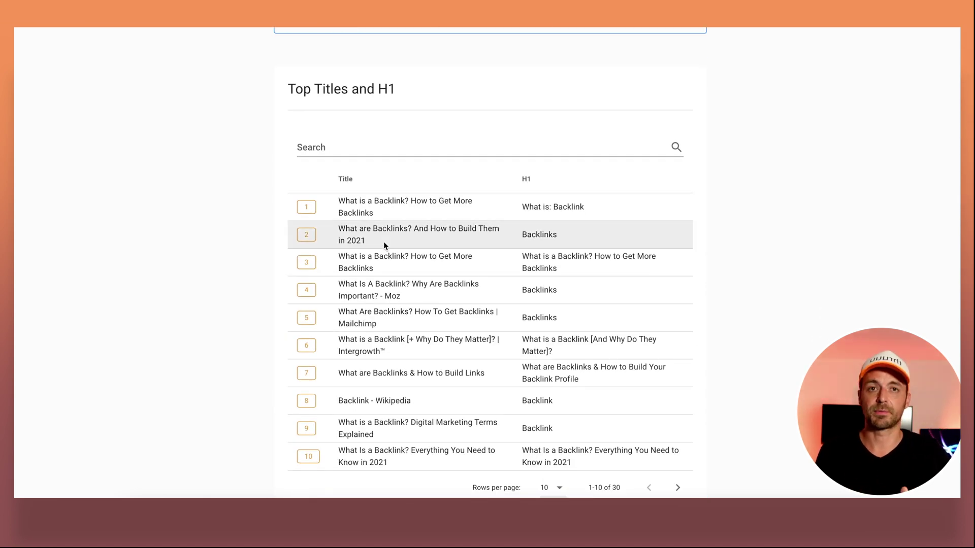
Copy the shared brief's Outline headings and return to the empty H3 entry in the editor.
scroll(384, 245, "down", 8)
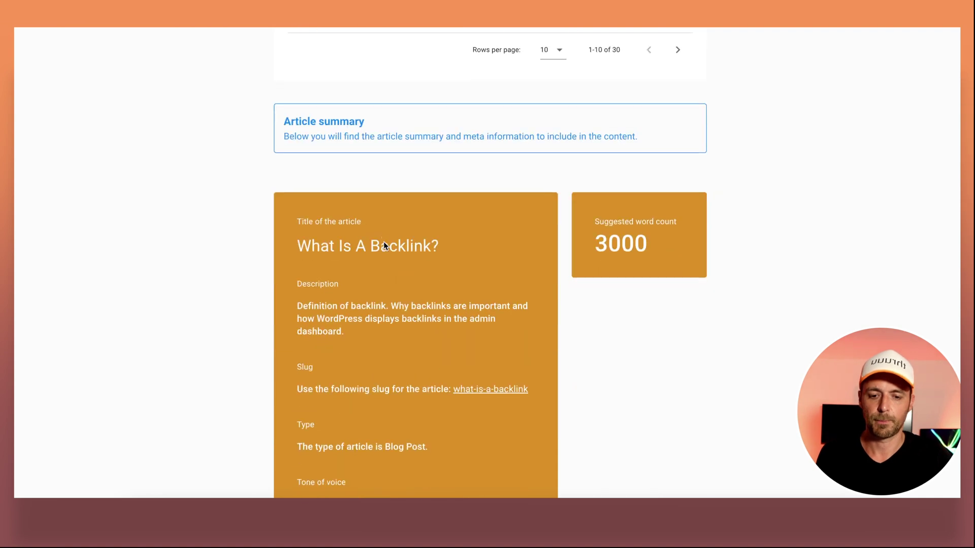
scroll(382, 242, "down", 2)
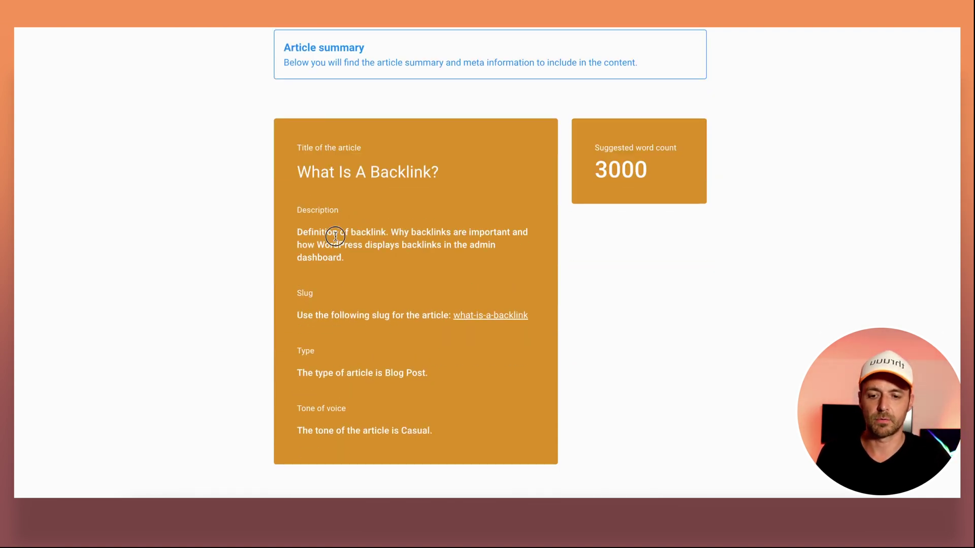
triple_click(334, 236)
left_click(396, 229)
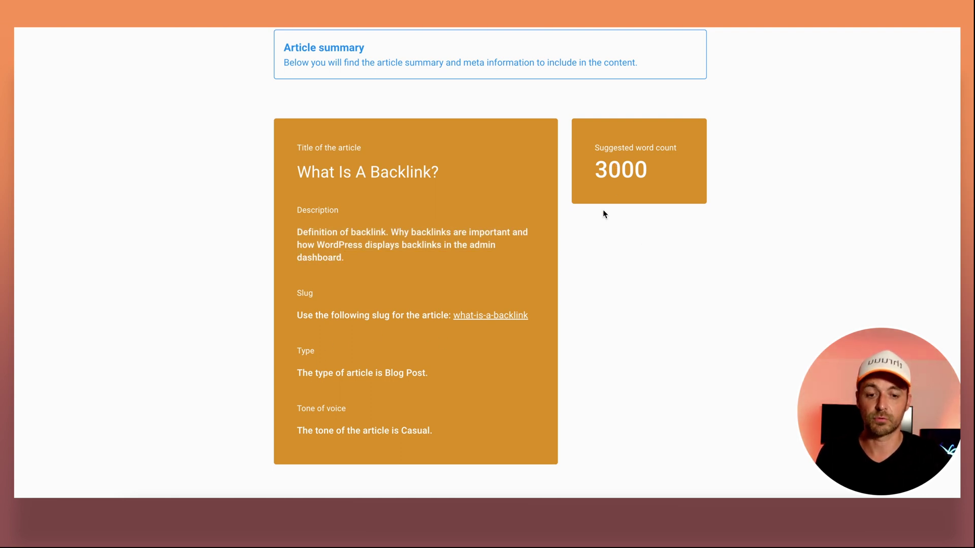
scroll(603, 213, "down", 8)
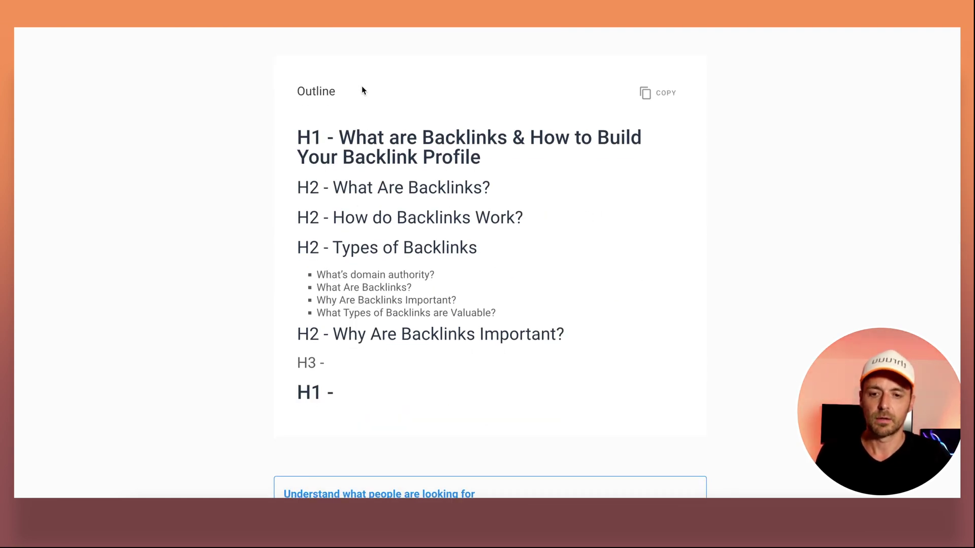
left_click(651, 96)
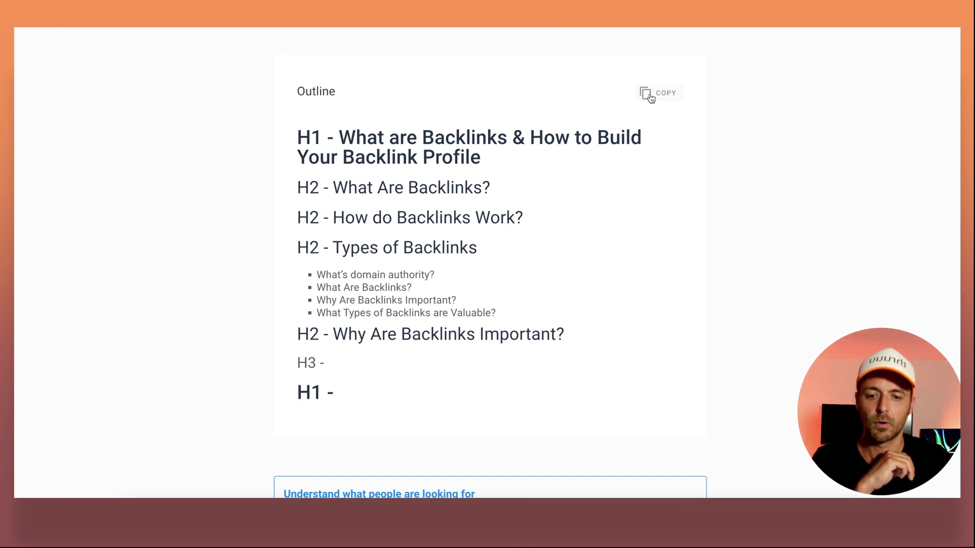
left_click(295, 368)
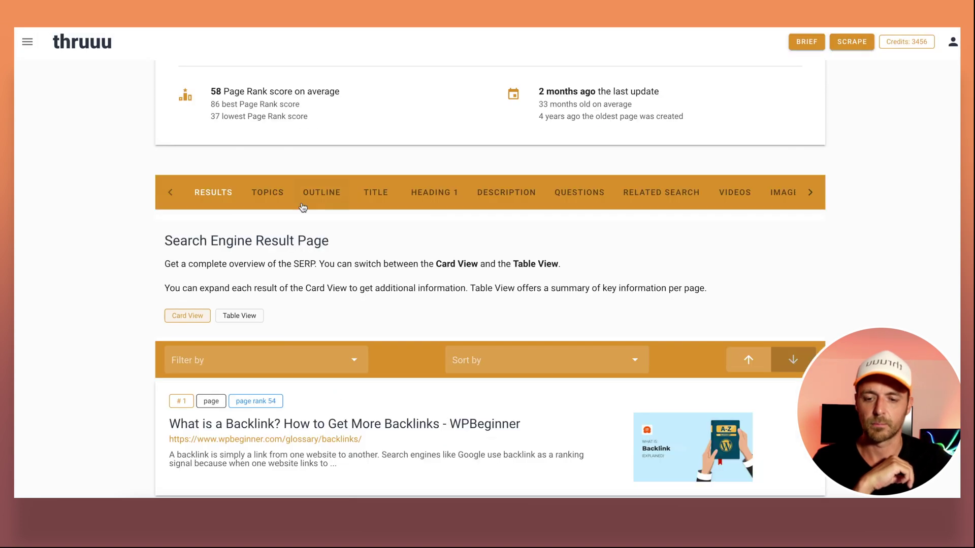
Delete the empty line after the last outline heading and save the brief.
scroll(303, 207, "down", 10)
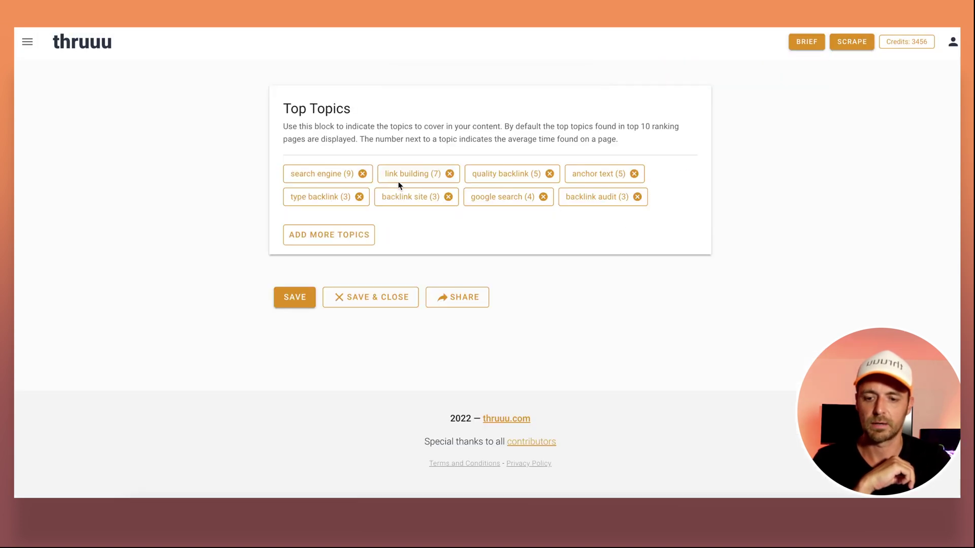
scroll(399, 185, "up", 8)
scroll(398, 183, "up", 8)
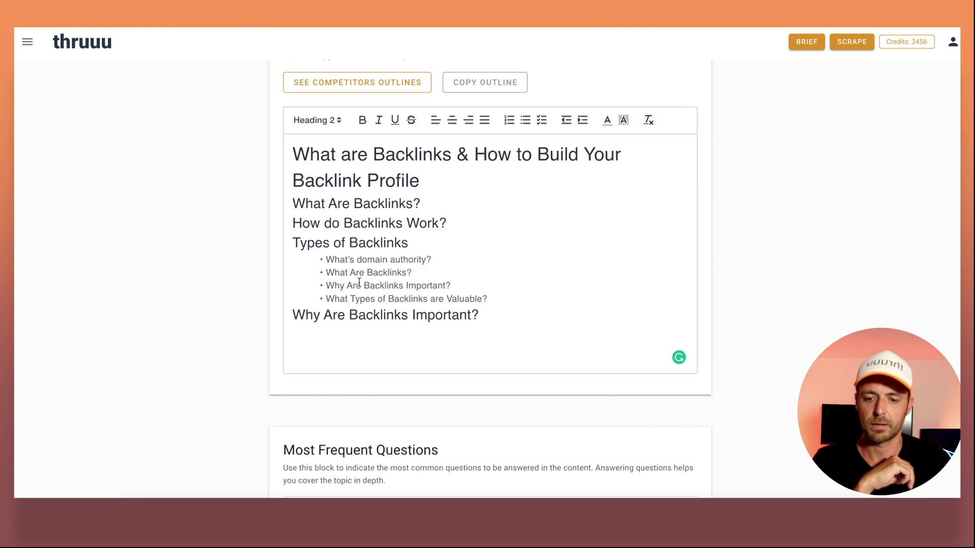
key("BackSpace")
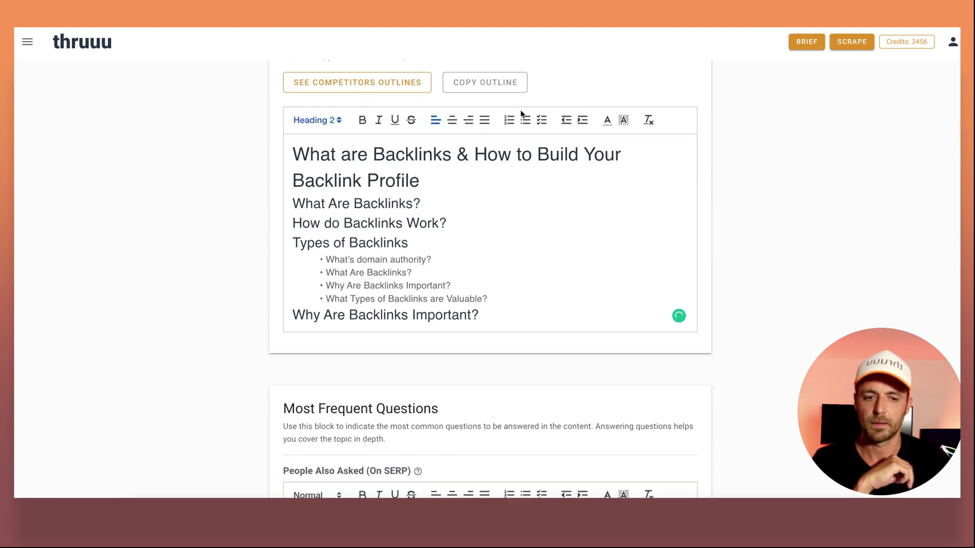
scroll(505, 205, "down", 15)
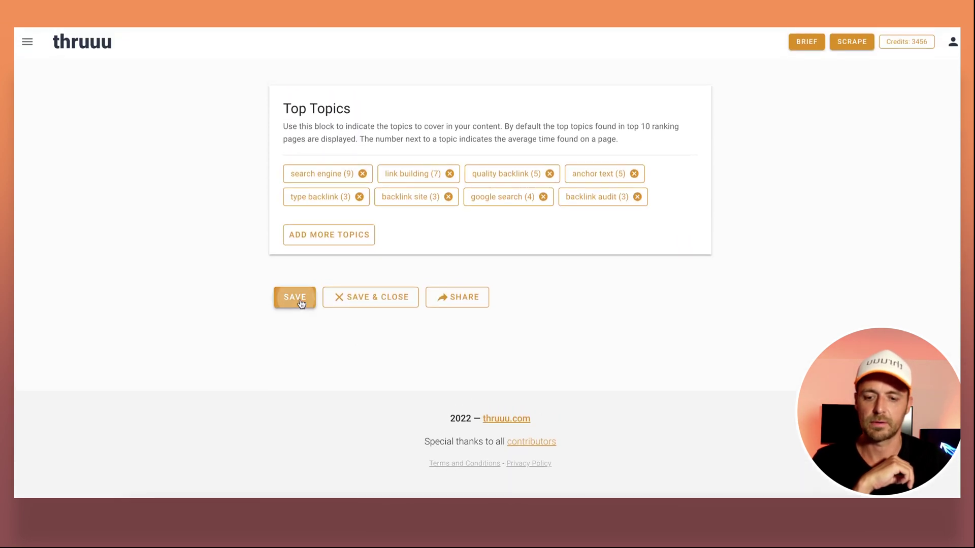
left_click(300, 302)
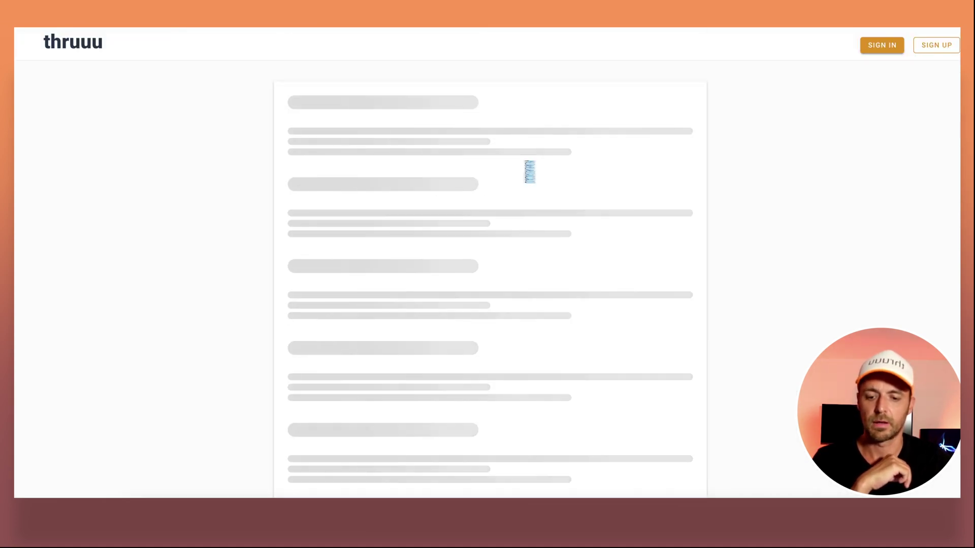
Copy the updated outline from the shared brief page.
scroll(526, 170, "down", 5)
scroll(526, 168, "down", 20)
scroll(526, 167, "up", 3)
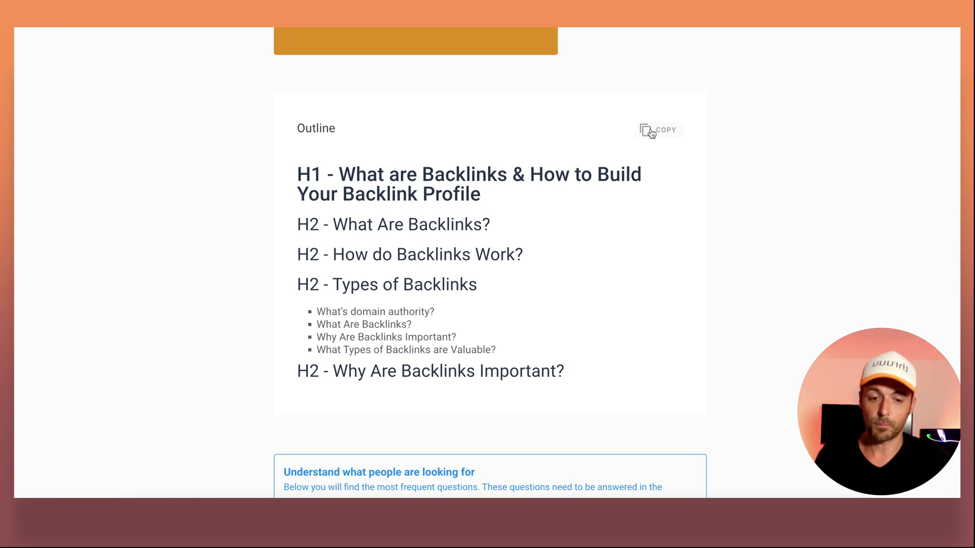
left_click(651, 133)
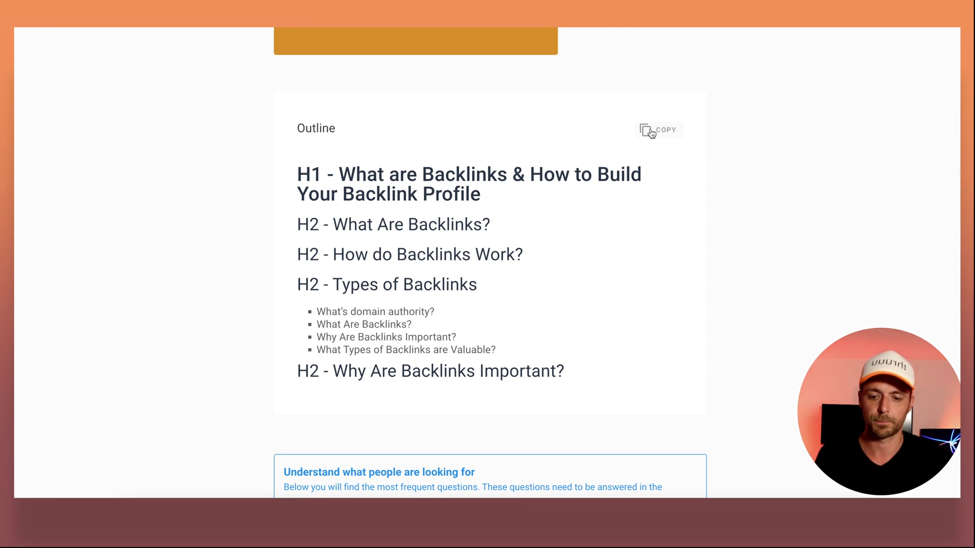
scroll(651, 132, "down", 6)
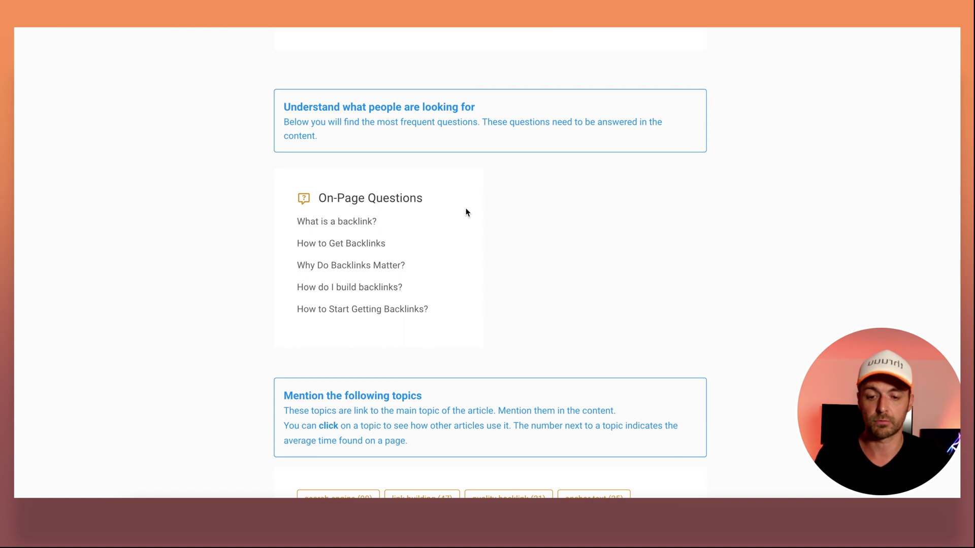
scroll(466, 213, "down", 4)
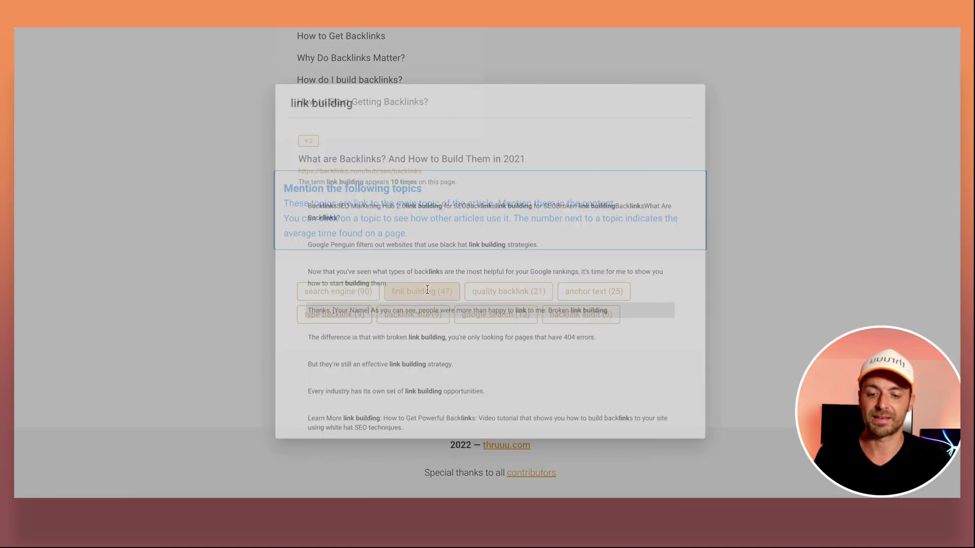
scroll(501, 241, "down", 10)
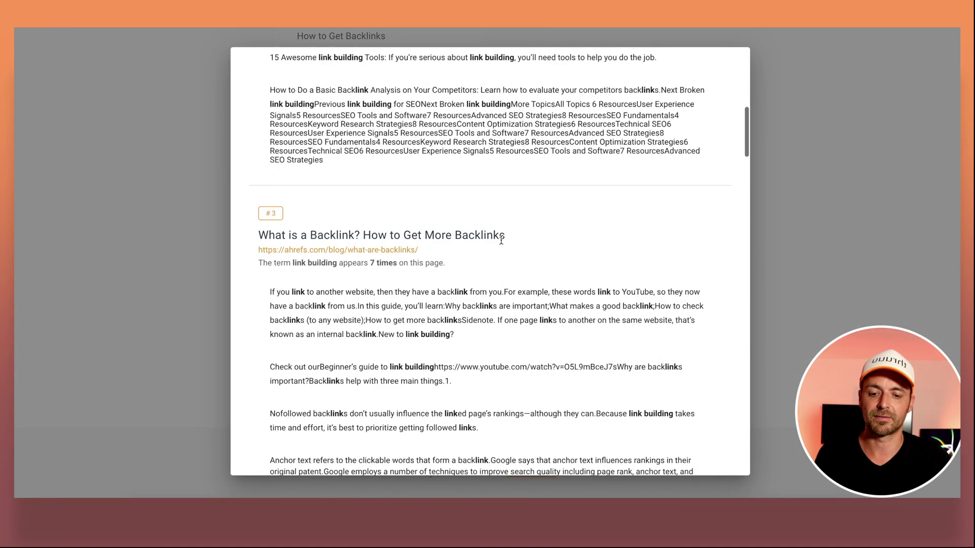
scroll(501, 241, "down", 4)
scroll(501, 243, "down", 4)
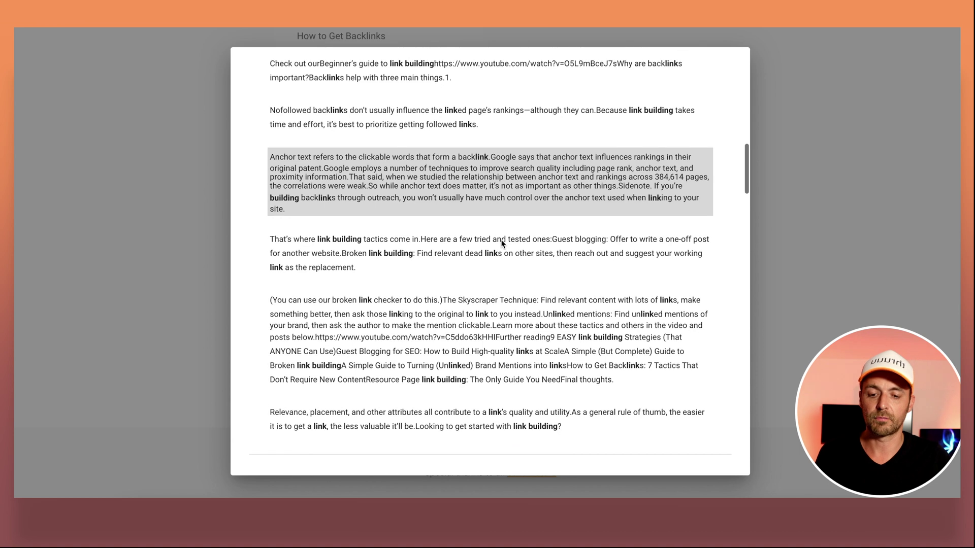
scroll(502, 243, "down", 5)
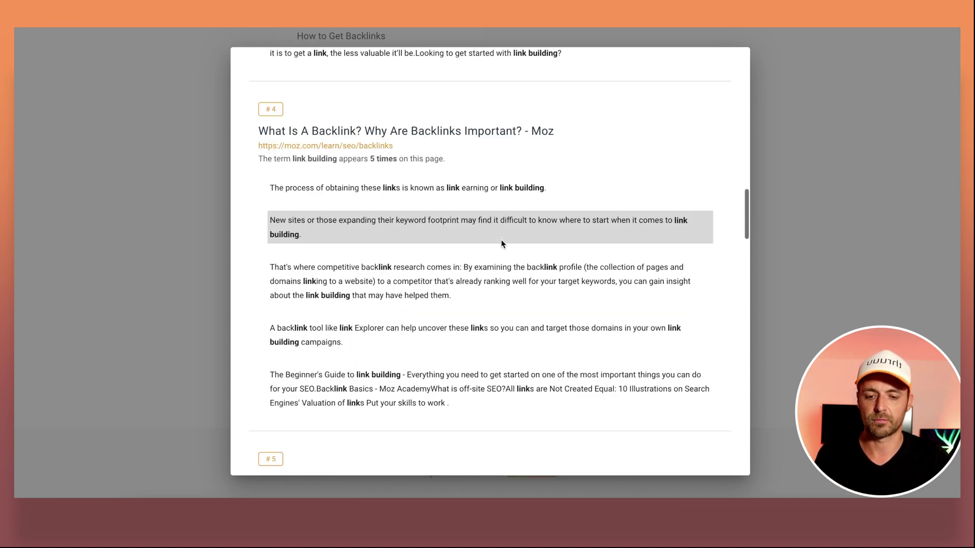
left_click(855, 202)
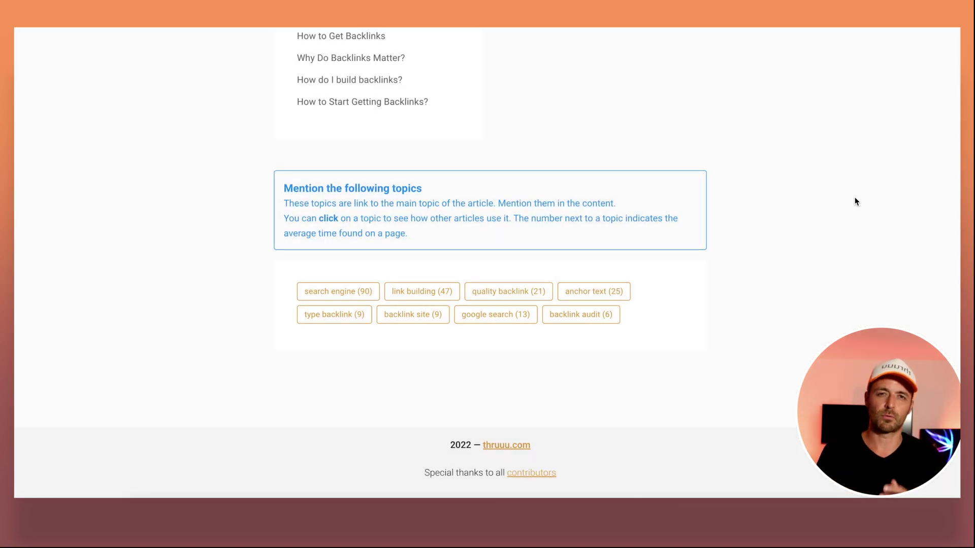